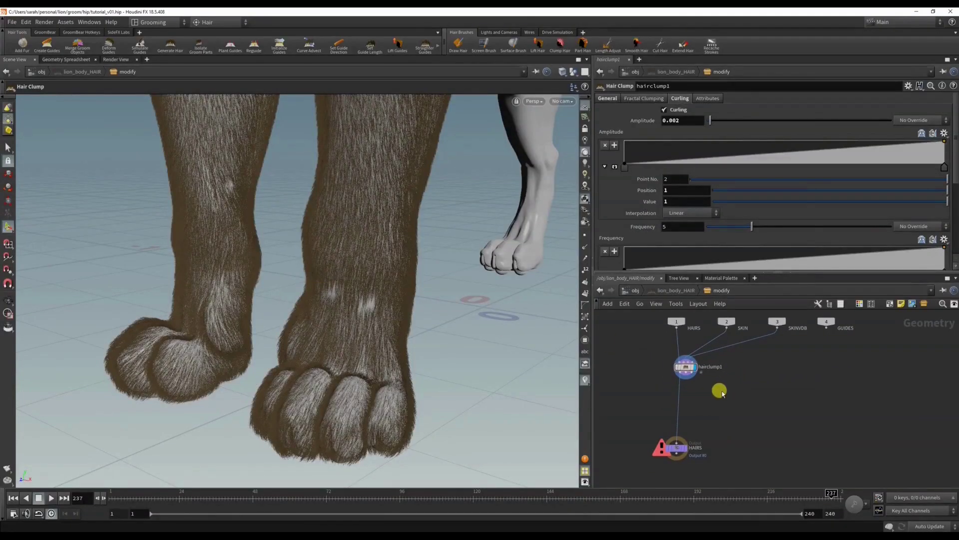
Add a Guide Process (Set Length) node directly after hairclump1 in the network and display its result
key("Tab")
type("len")
key("Return")
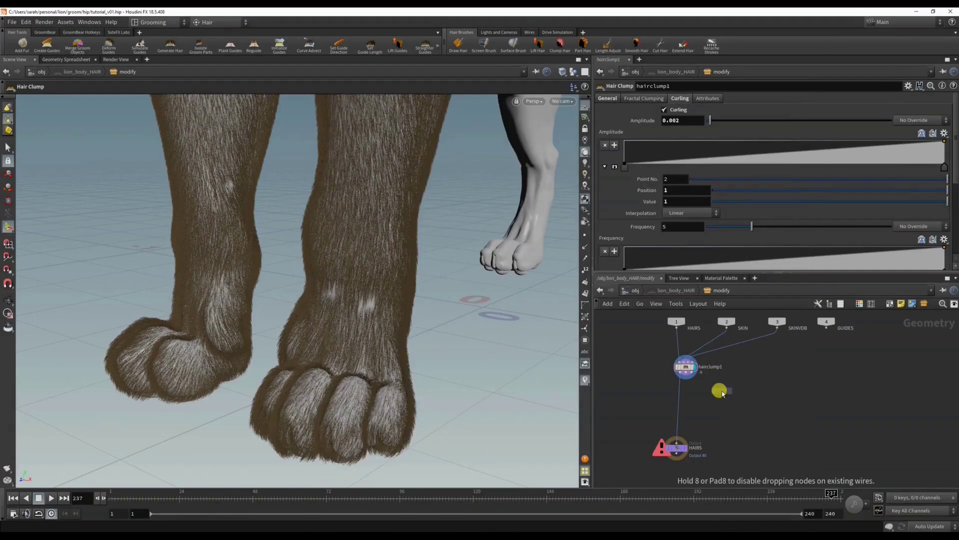
left_click(720, 392)
left_click_drag(719, 392, 698, 398)
scroll(684, 381, "up", 4)
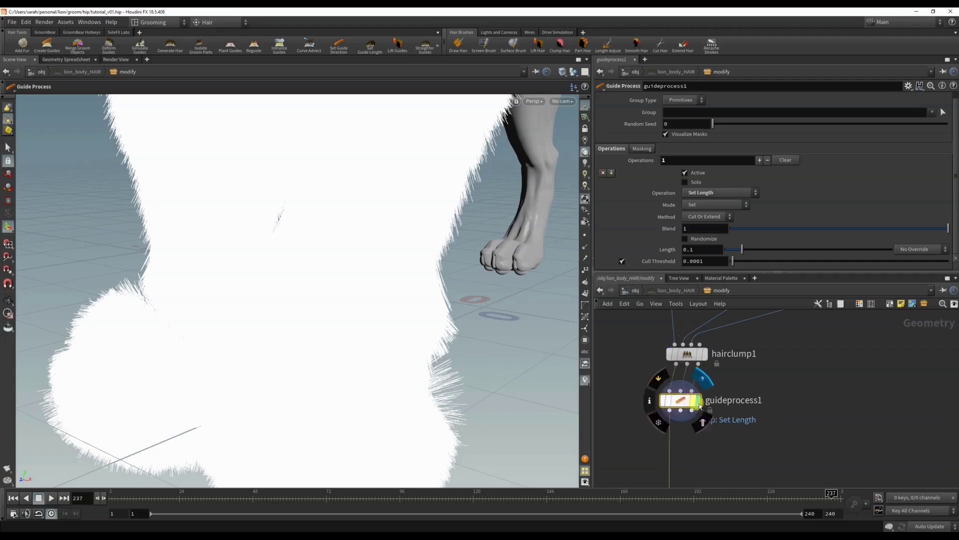
Switch the Set Length mode to Multiply and randomize it with a minimum scale factor of 0.5
left_click(709, 205)
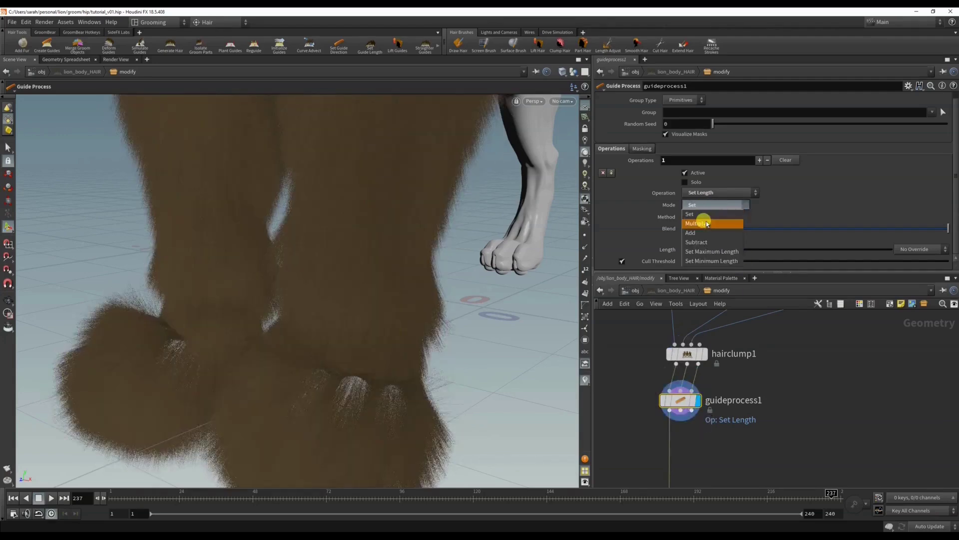
left_click(697, 223)
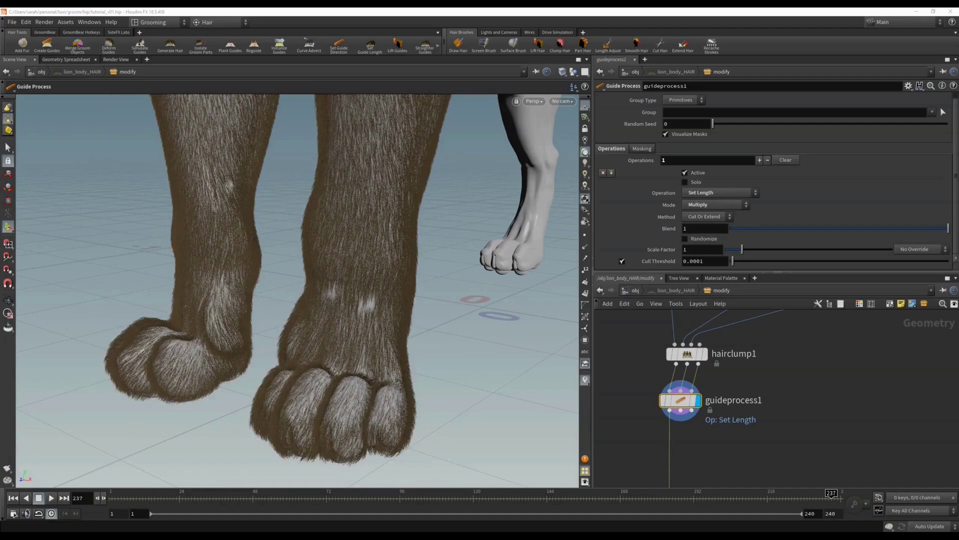
left_click(684, 239)
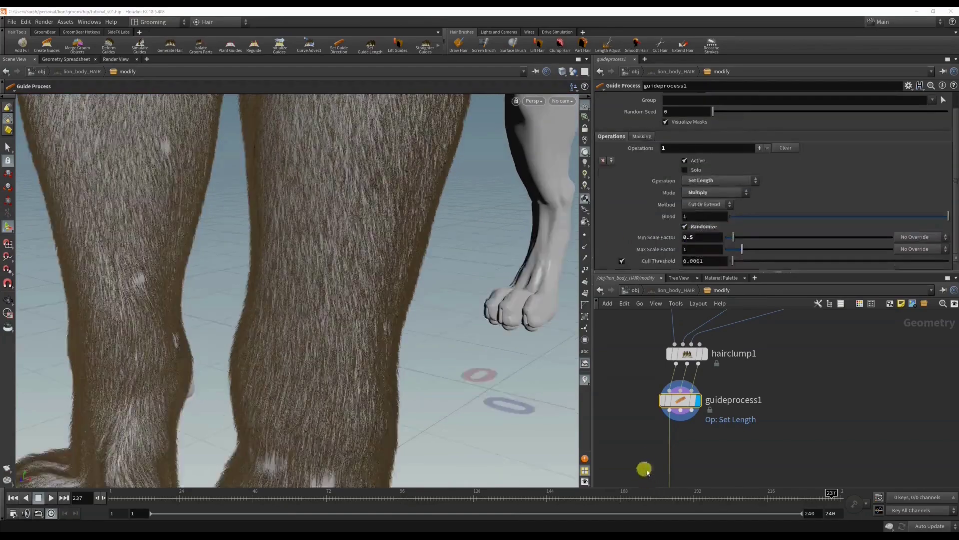
Insert a Guide Process (Frizz) node between guideprocess1 and the HAIRS output and display its result
middle_click_drag(648, 469, 658, 401)
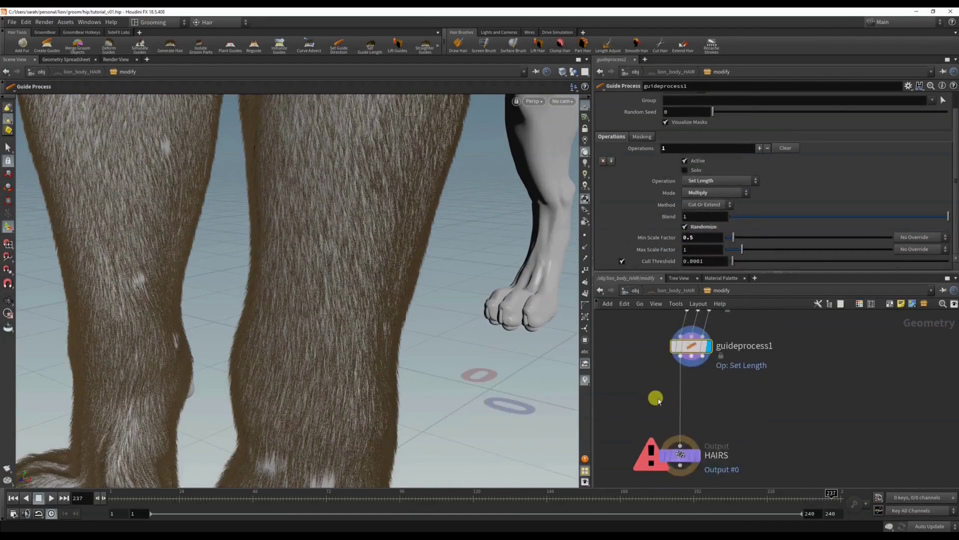
key("Tab")
type("frizz")
key("Return")
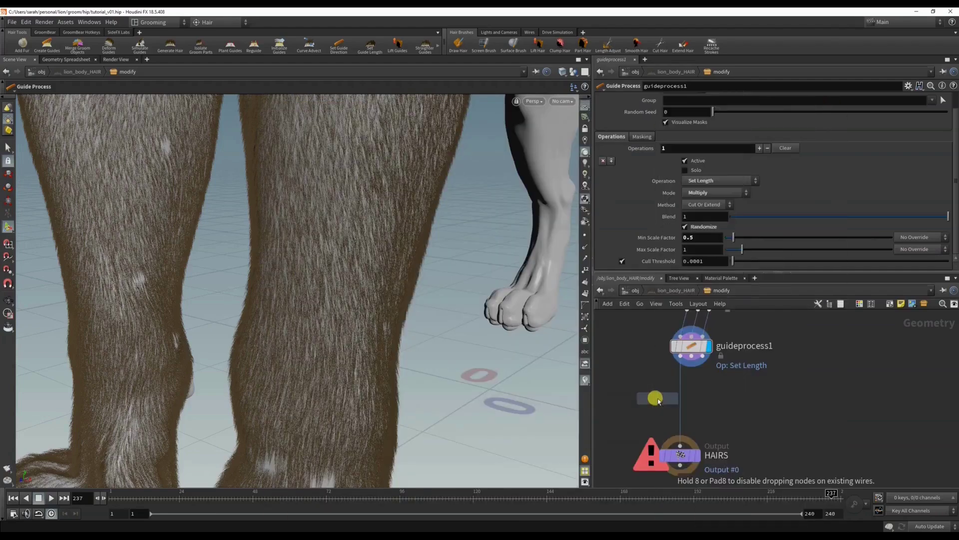
left_click(685, 395)
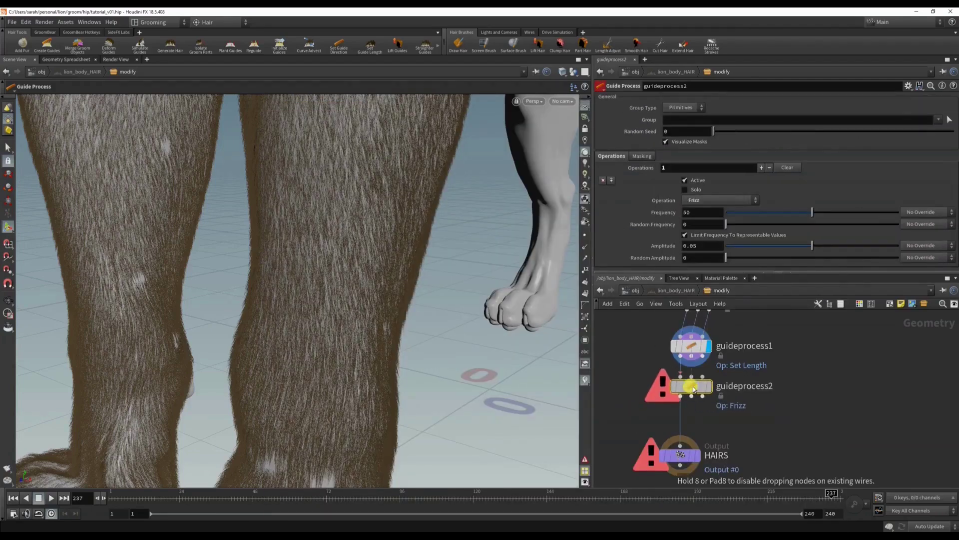
left_click_drag(696, 365, 692, 376)
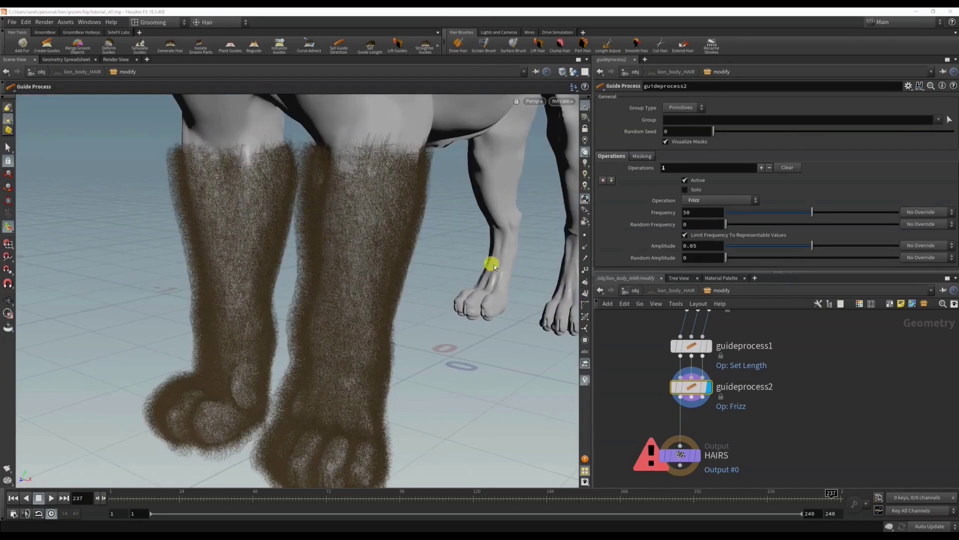
Set the frizz frequency and amplitude to 0 and the random frequency to 50
middle_click_drag(281, 282, 292, 245, "alt")
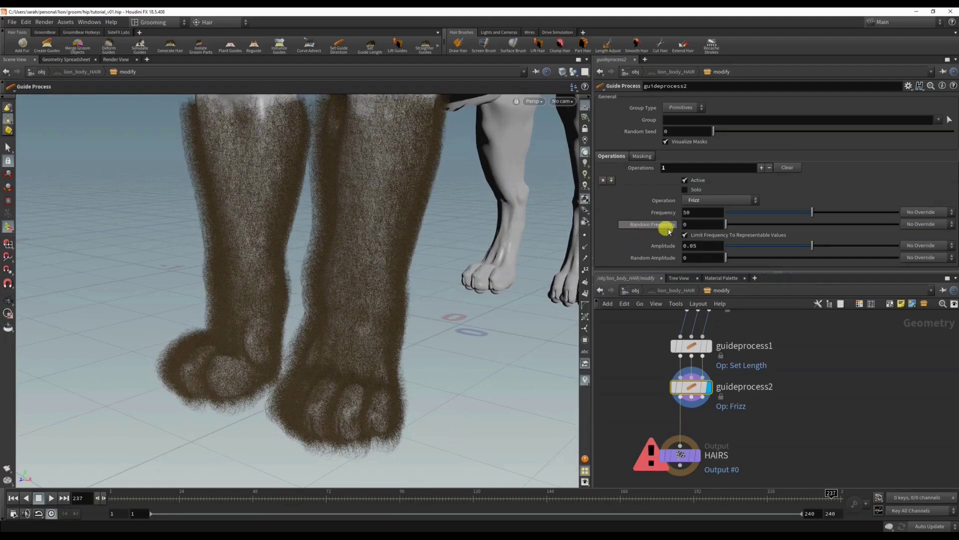
left_click(689, 210)
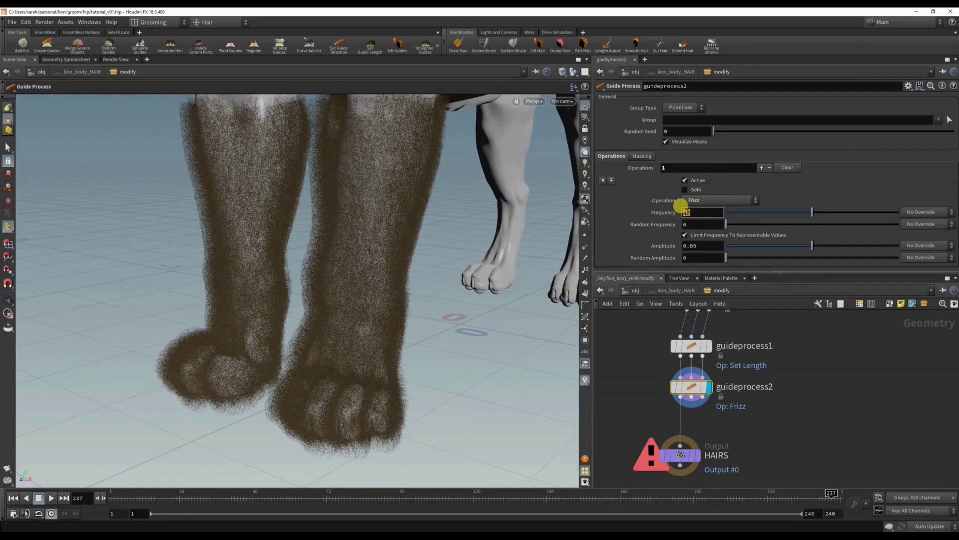
type("0")
key("Return")
left_click(704, 245)
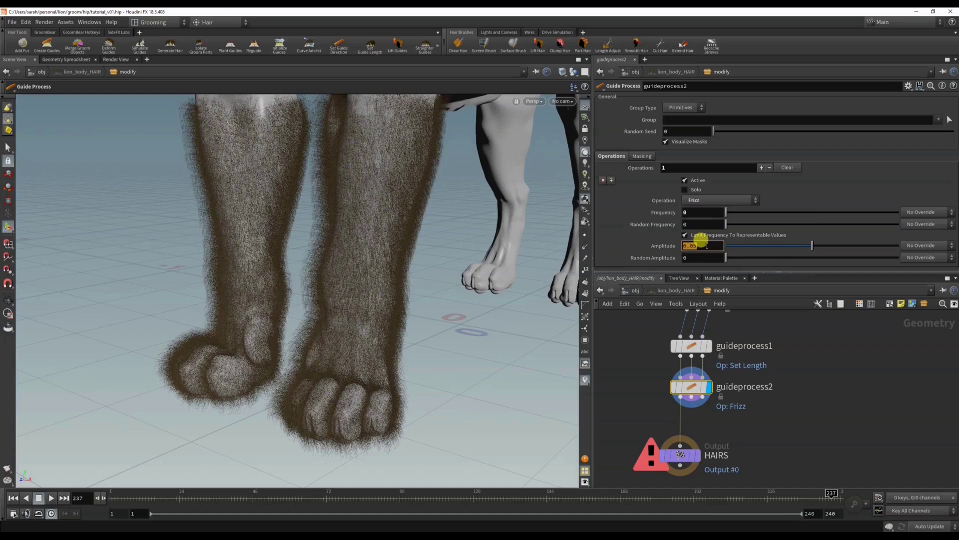
left_click(690, 216)
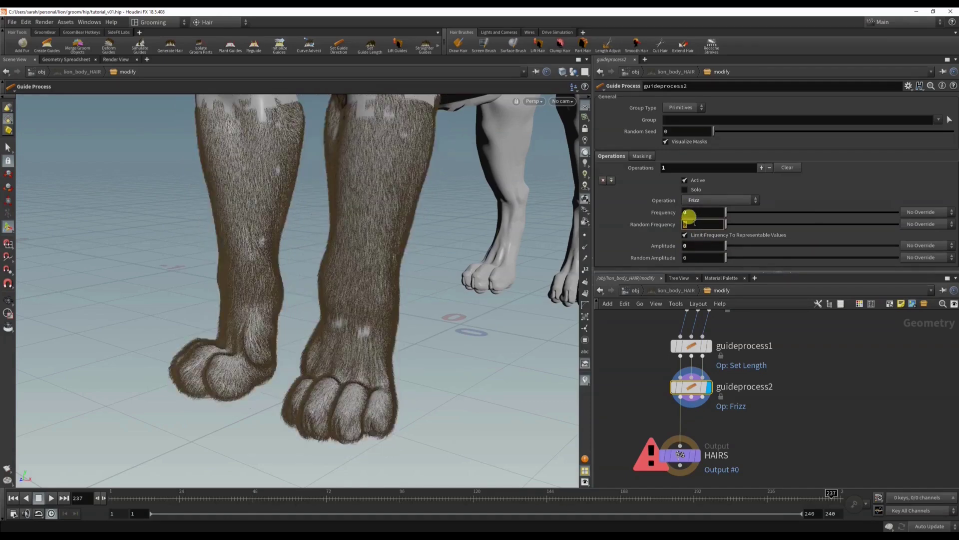
type("50")
key("Return")
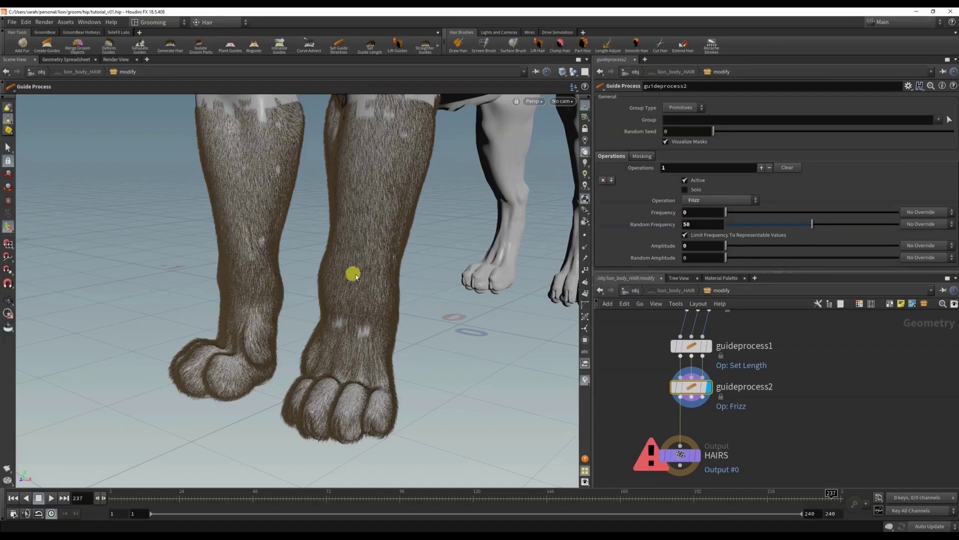
Try a frizz random amplitude of 0.01 and inspect the leg fur up close
scroll(354, 272, "up", 5)
left_click(715, 256)
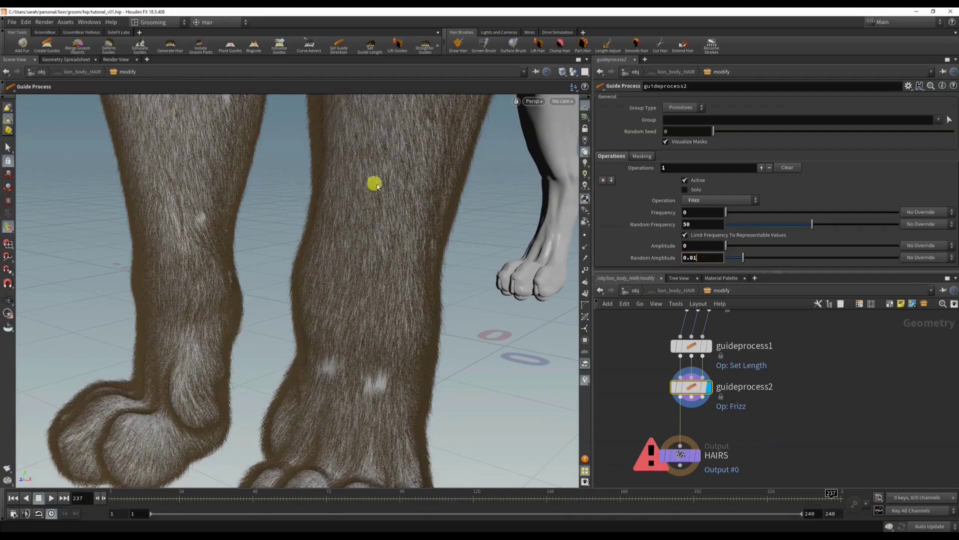
right_click_drag(254, 192, 330, 213, "alt")
scroll(328, 210, "up", 5)
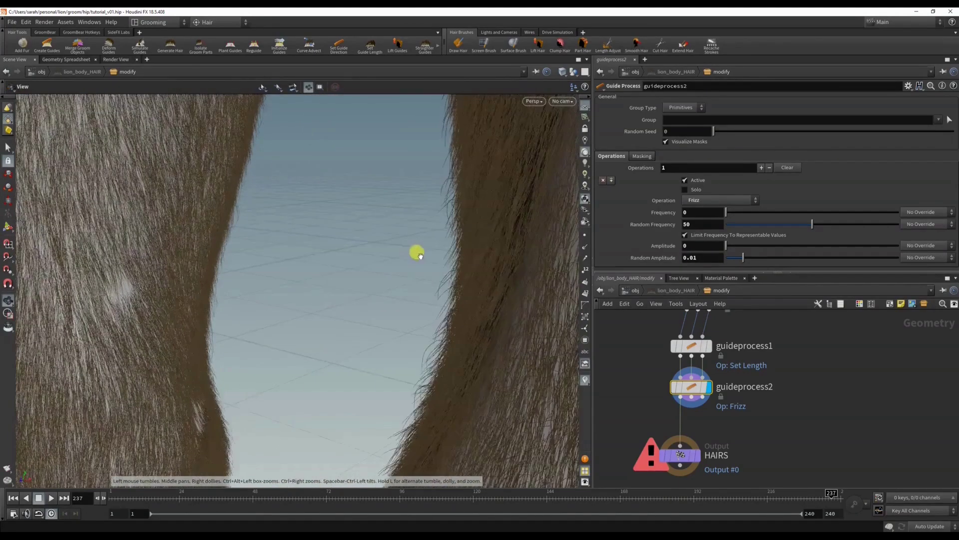
mouse_move(410, 235)
left_mouse_down("alt")
mouse_move(398, 198)
mouse_move(431, 246)
mouse_move(364, 244)
mouse_move(418, 249)
left_mouse_up("alt")
key("Return")
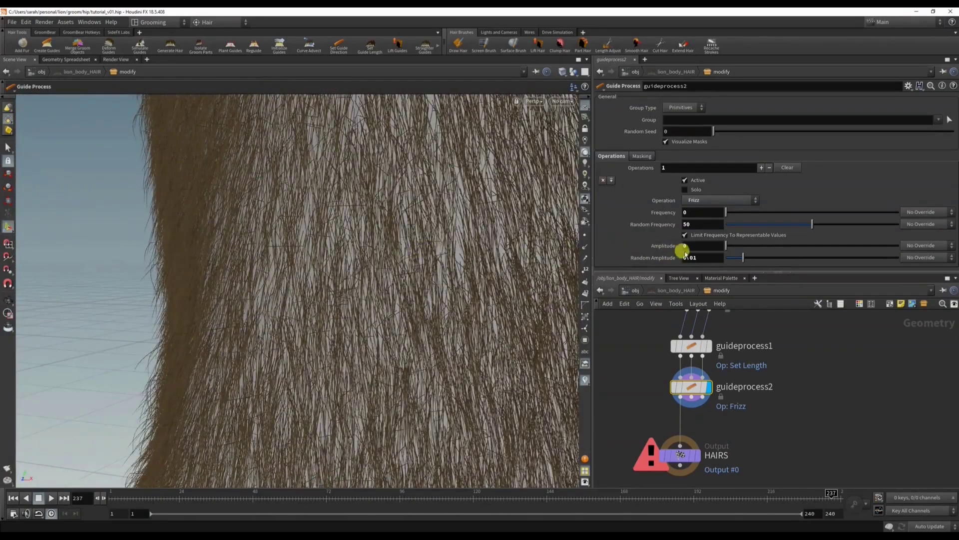
Set the frizz random amplitude to 0.004 and check the fur on the leg
key("Escape")
left_click_drag(263, 242, 295, 218)
key("Return")
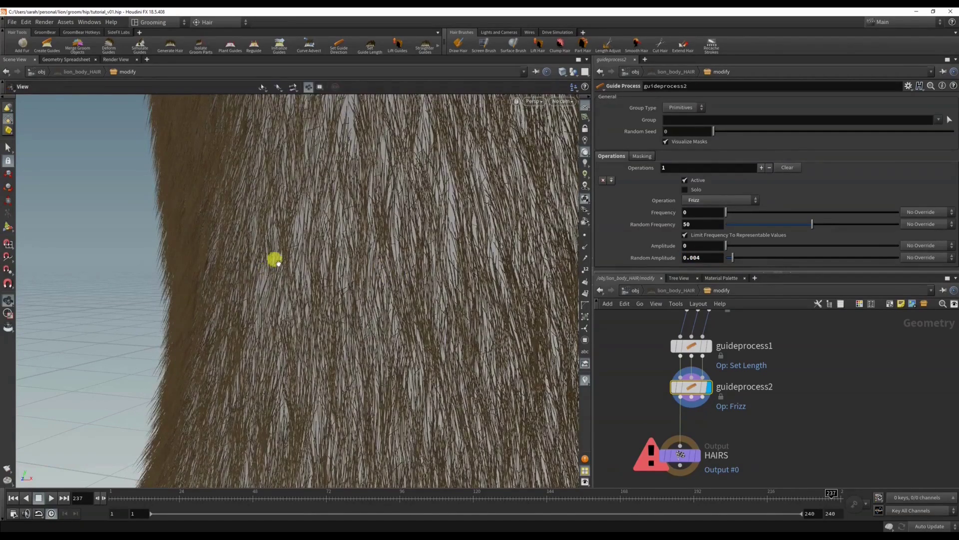
left_click_drag(276, 261, 315, 255, "alt")
scroll(129, 274, "down", 5)
scroll(475, 283, "up", 5)
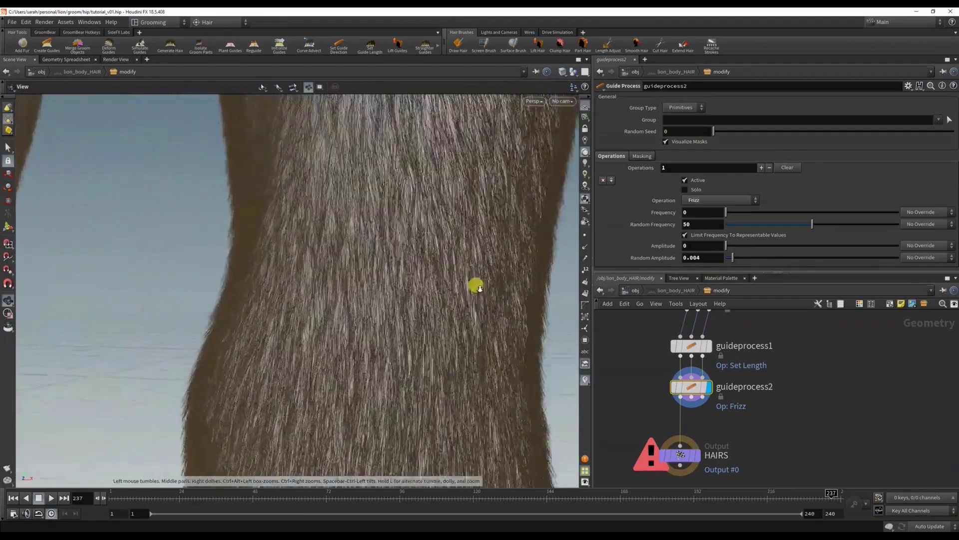
key("Return")
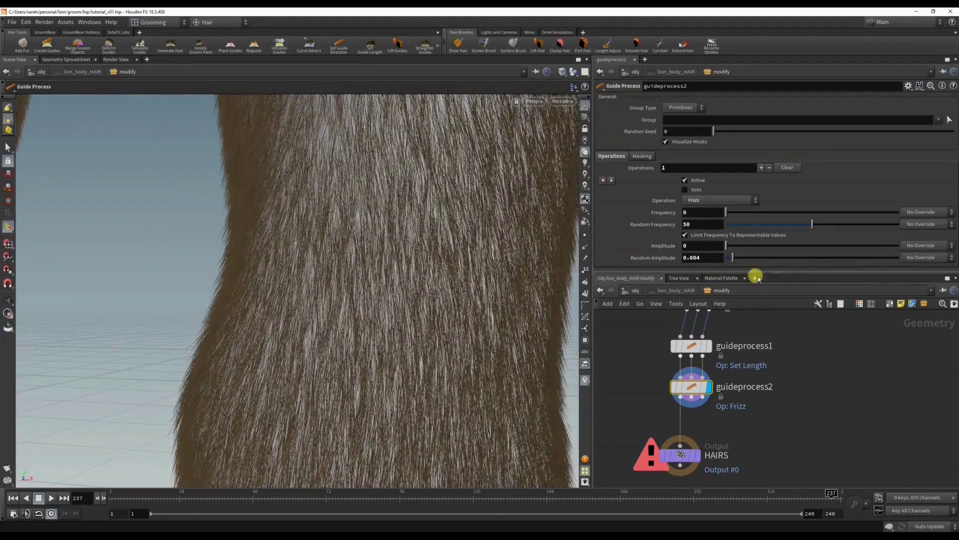
Compare the front-leg fur with the frizz operation inactive and active, leaving the operation active
left_click(698, 182)
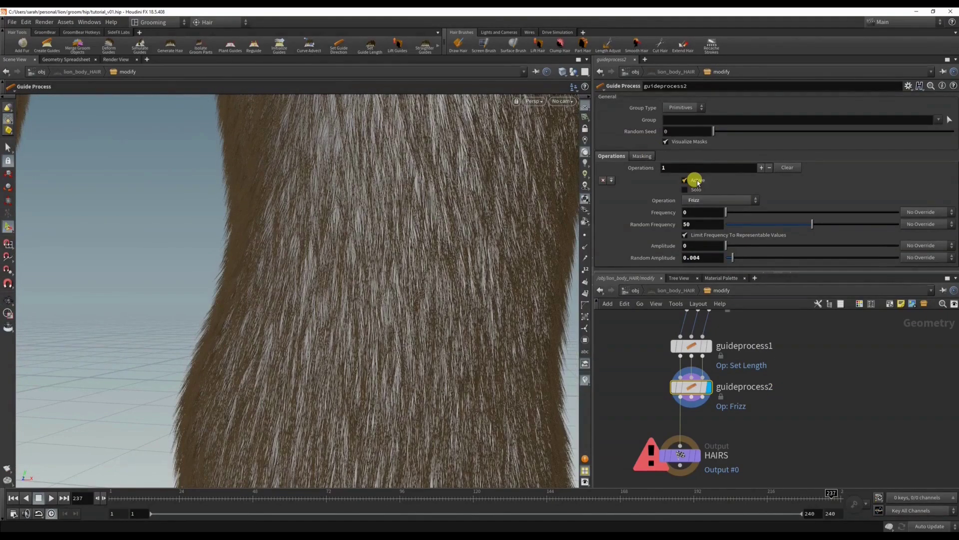
left_click(698, 182)
left_click(699, 183)
left_click(698, 182)
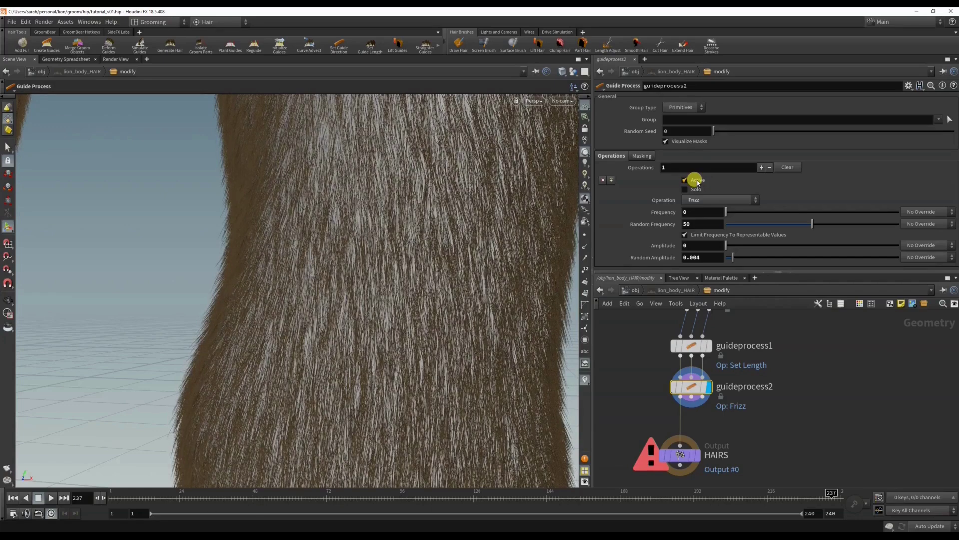
right_click_drag(504, 212, 395, 209, "alt")
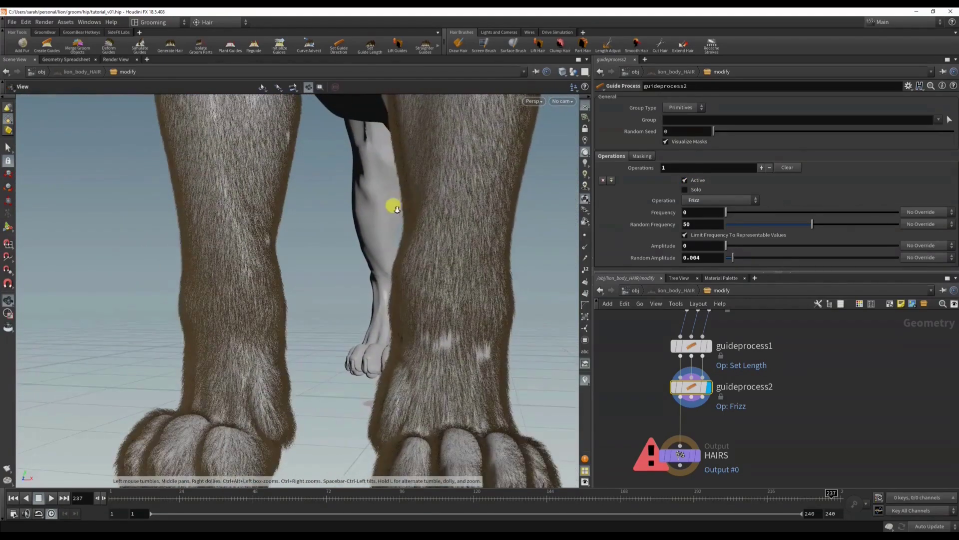
middle_click_drag(416, 211, 390, 245, "alt")
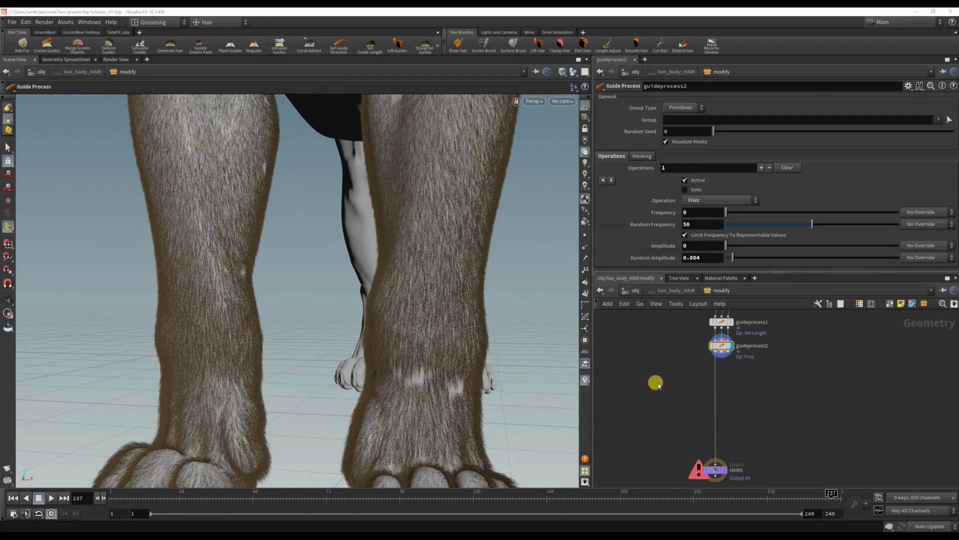
Add a Guide Mask node in the empty space beside the wire below guideprocess2
left_click(658, 382)
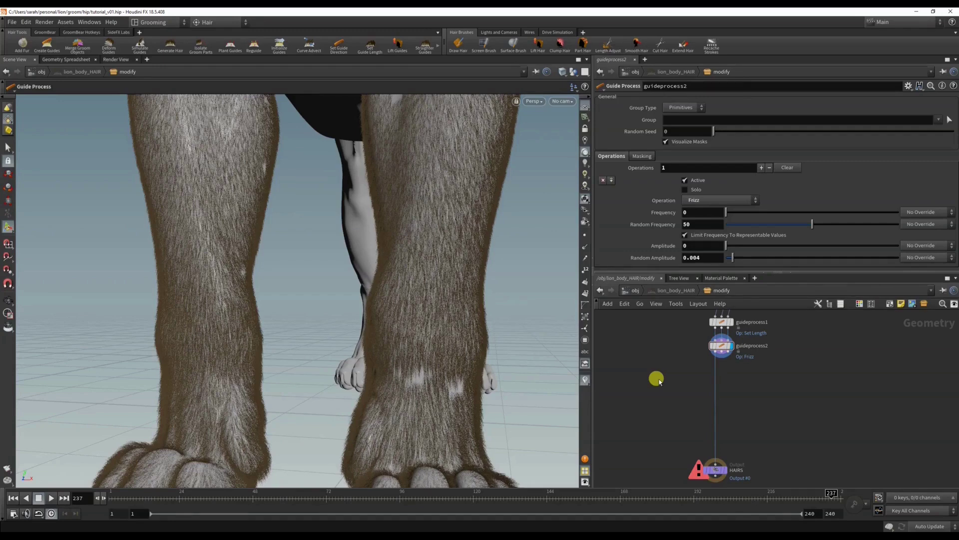
key("Tab")
type("guid")
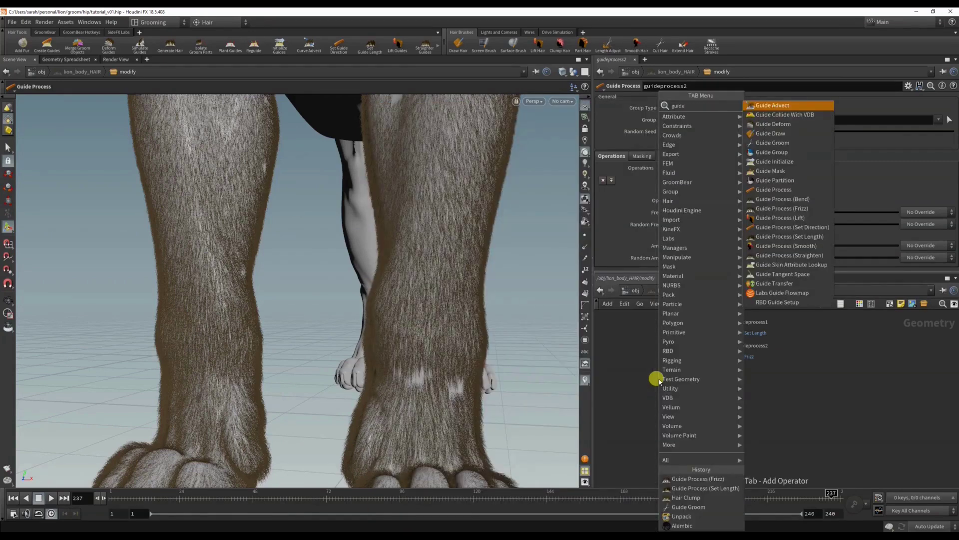
type("em")
key("Return")
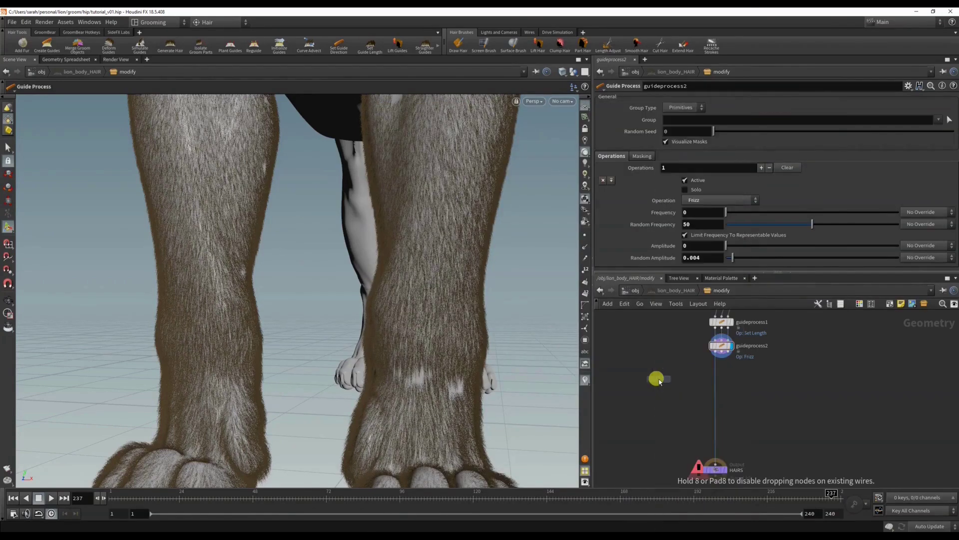
left_click(657, 380)
scroll(659, 382, "up", 3)
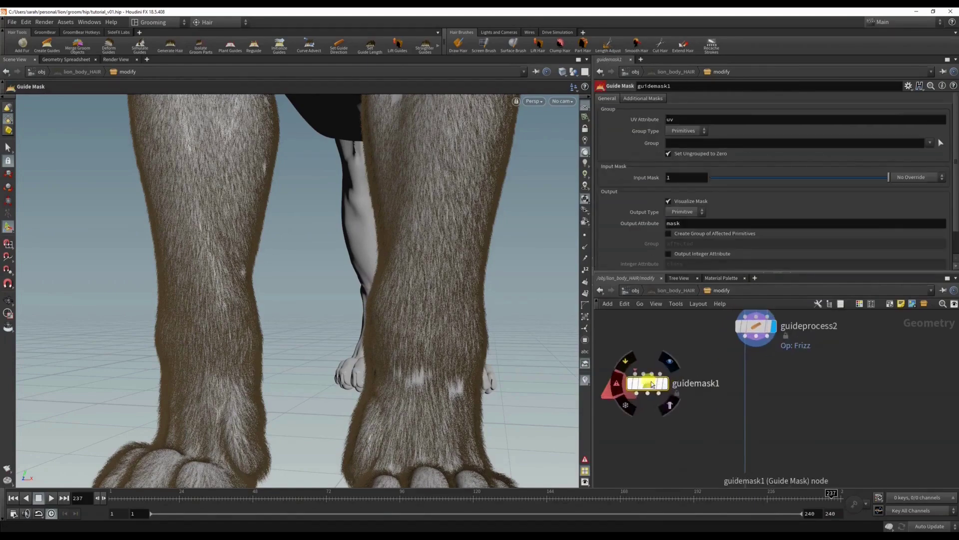
Connect guideprocess2's three outputs to the first three inputs of guidemask1 and display the mask node
left_click_drag(756, 348, 647, 373)
left_click_drag(756, 347, 653, 375)
left_click_drag(759, 353, 662, 375)
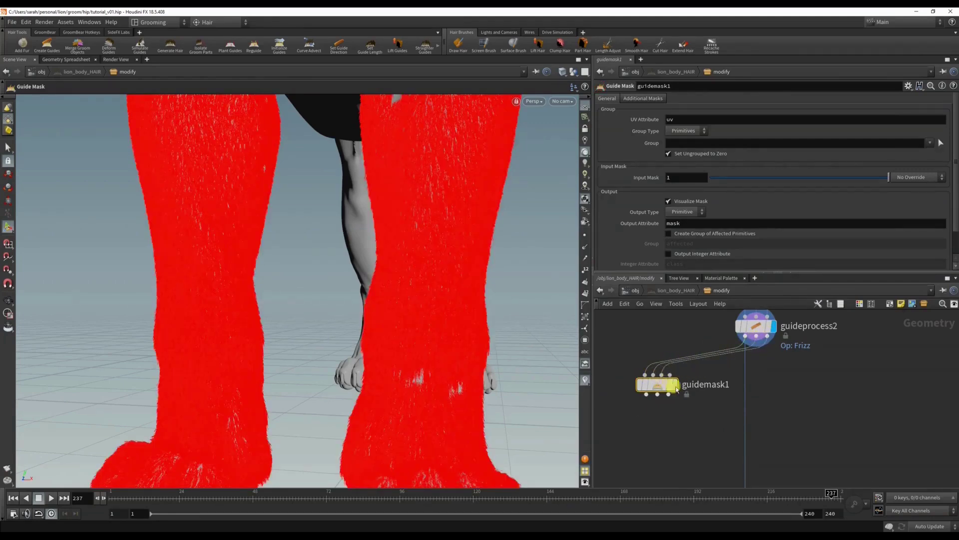
left_click(675, 390)
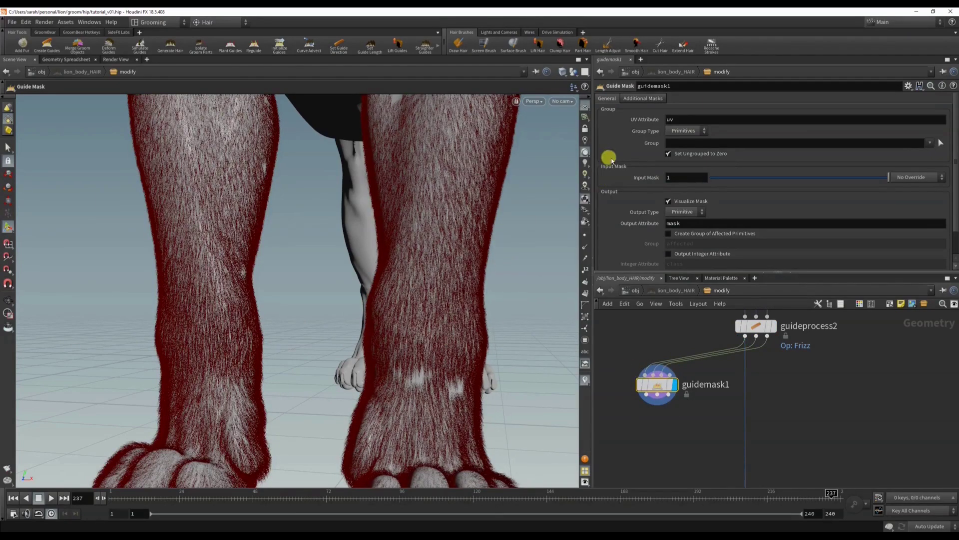
Enable the random mask among guidemask1's additional masks and shift the node slightly in the network
left_click(642, 98)
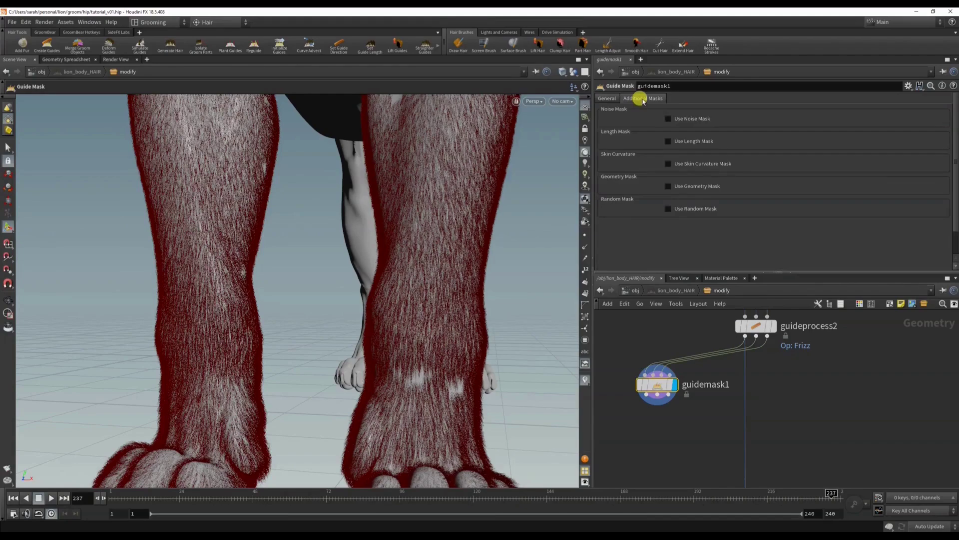
left_click_drag(422, 286, 349, 257, "alt")
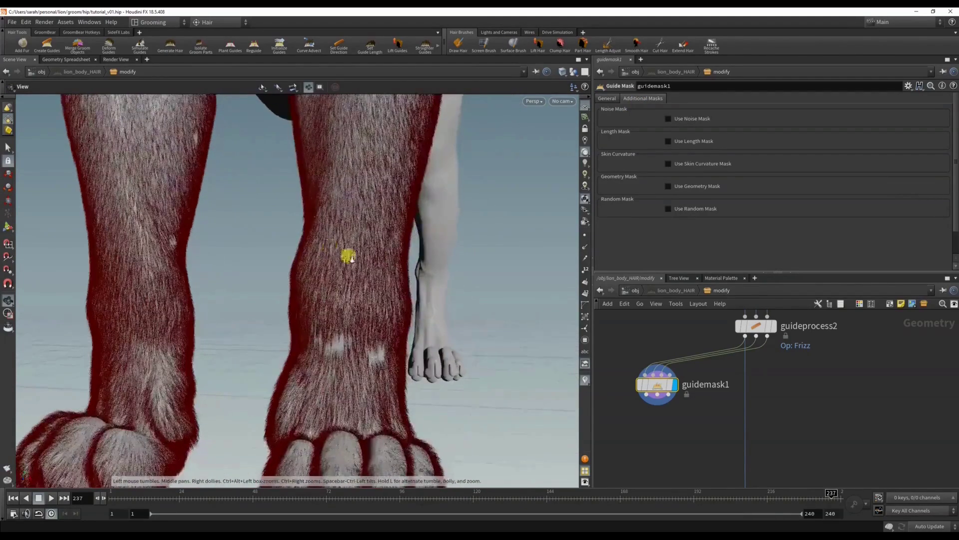
right_click_drag(349, 257, 454, 304, "alt")
left_click(330, 344)
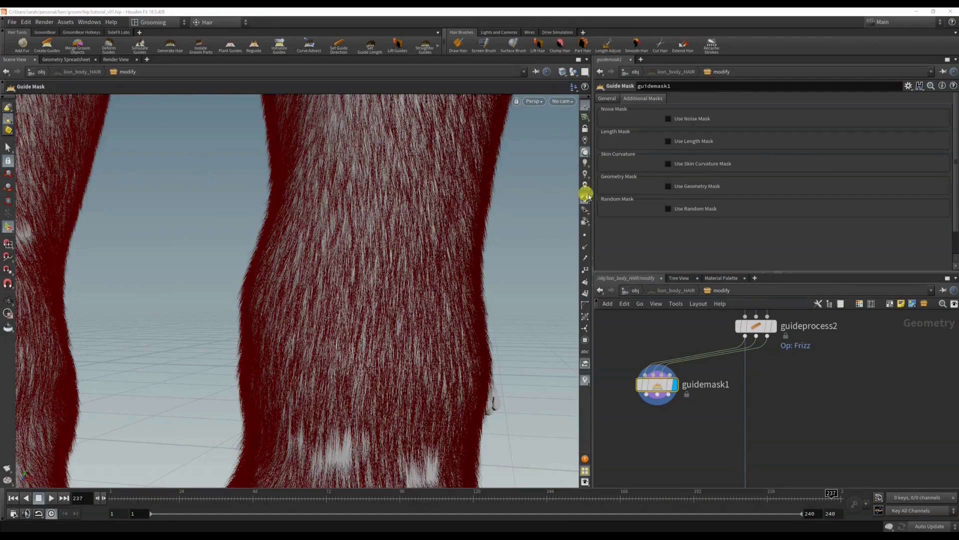
left_click(669, 208)
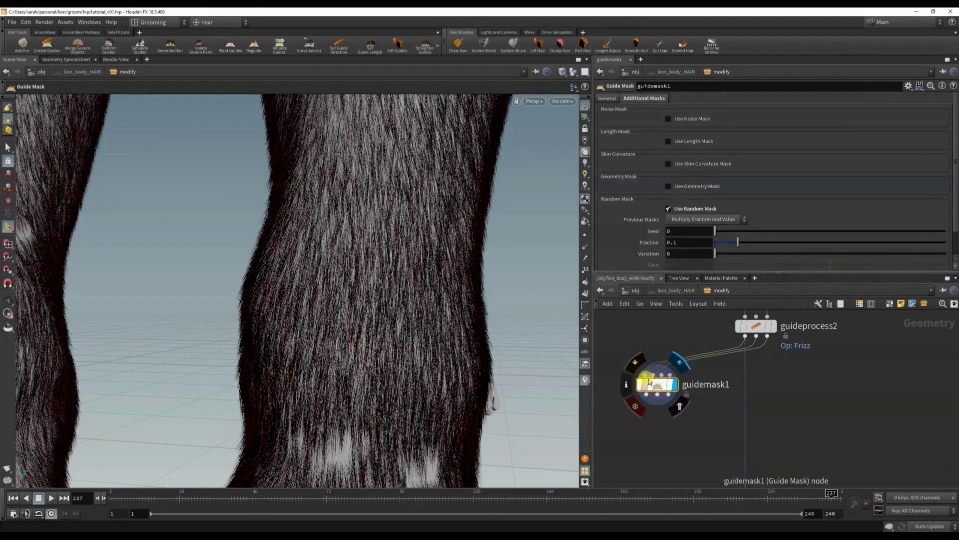
mouse_move(656, 384)
left_mouse_down()
mouse_move(662, 390)
mouse_move(648, 391)
left_mouse_up()
scroll(624, 214, "down", 1)
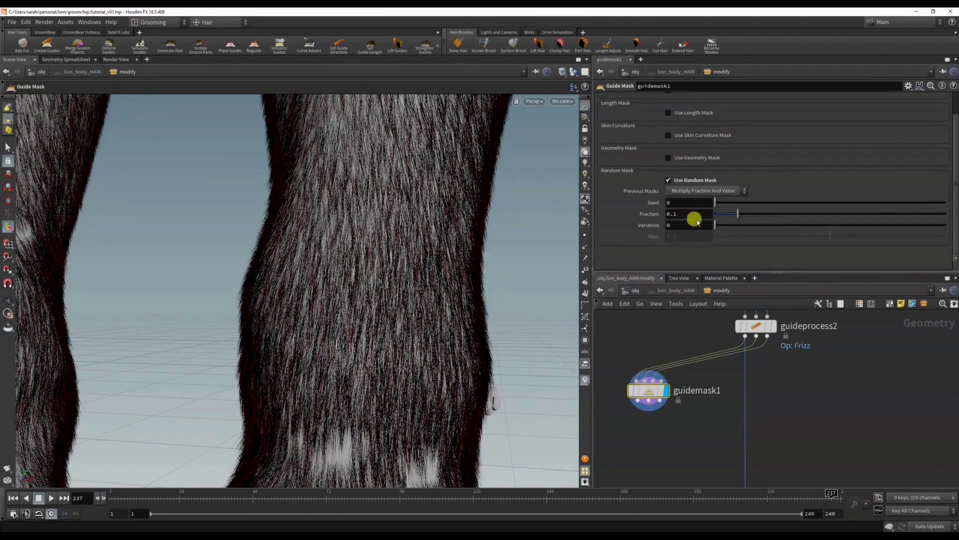
Examine the masked leg hairs up close and compare the fur with guidemask1's mask visualization off and on, leaving it on
left_click_drag(360, 318, 295, 263, "alt")
right_click_drag(295, 263, 385, 304, "alt")
mouse_move(383, 302)
left_mouse_down()
mouse_move(375, 309)
mouse_move(428, 332)
left_mouse_up()
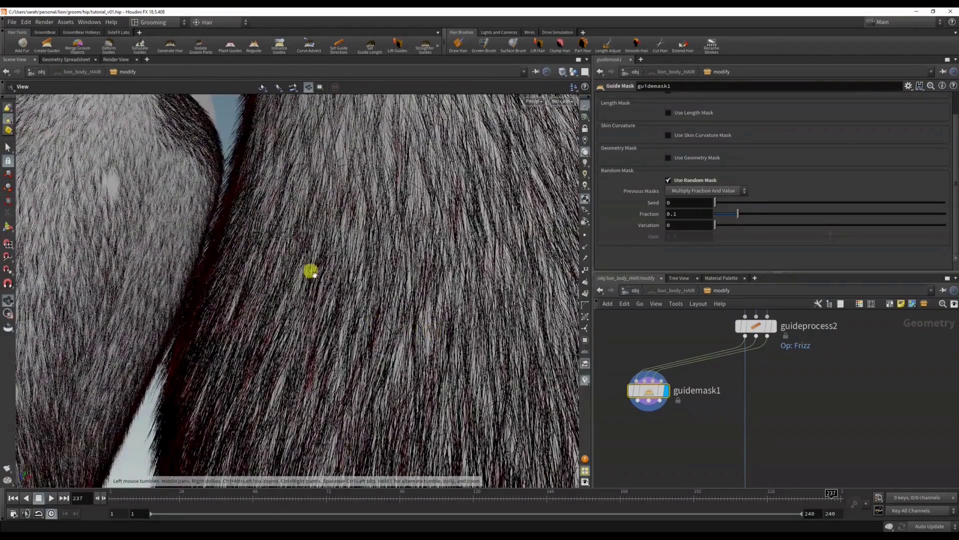
key("Return")
scroll(664, 131, "up", 2)
left_click(608, 99)
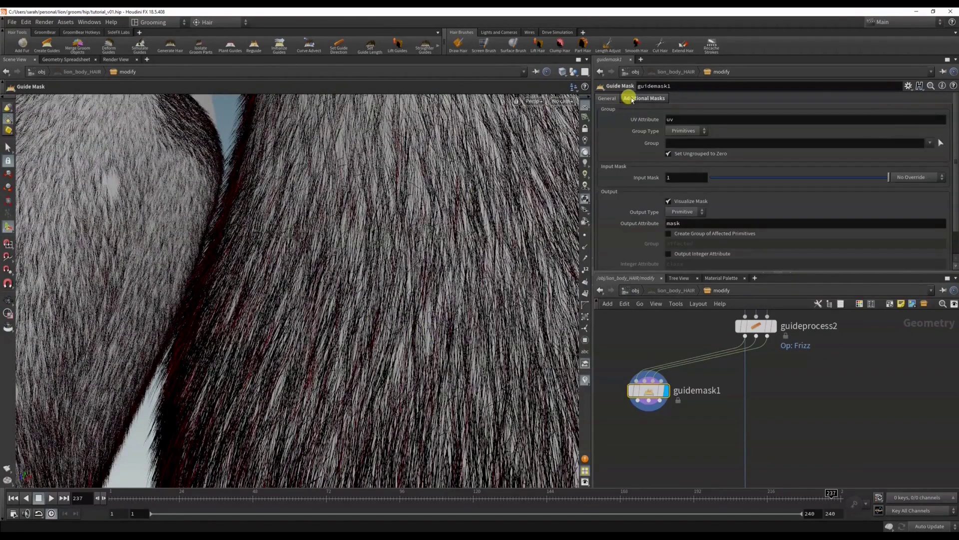
left_click(683, 205)
left_click(683, 205)
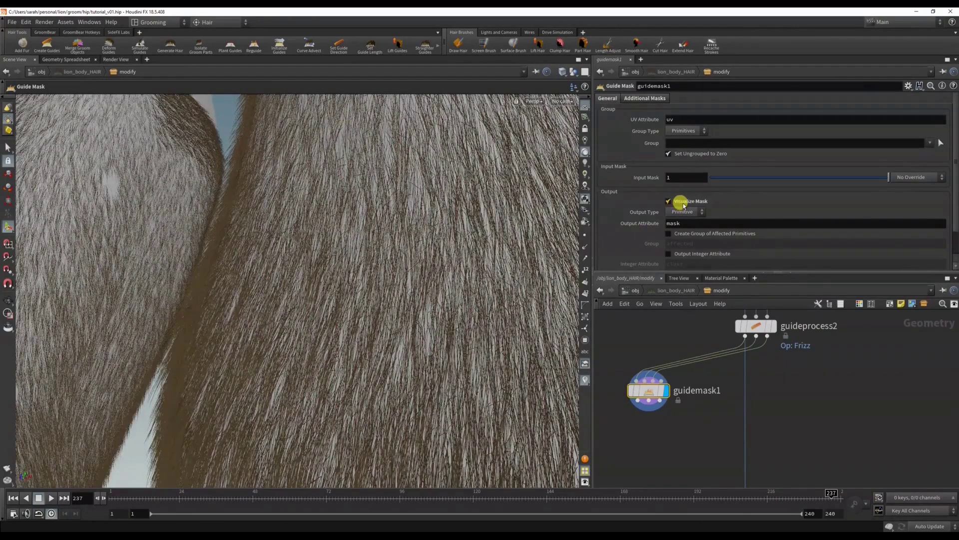
left_click(680, 202)
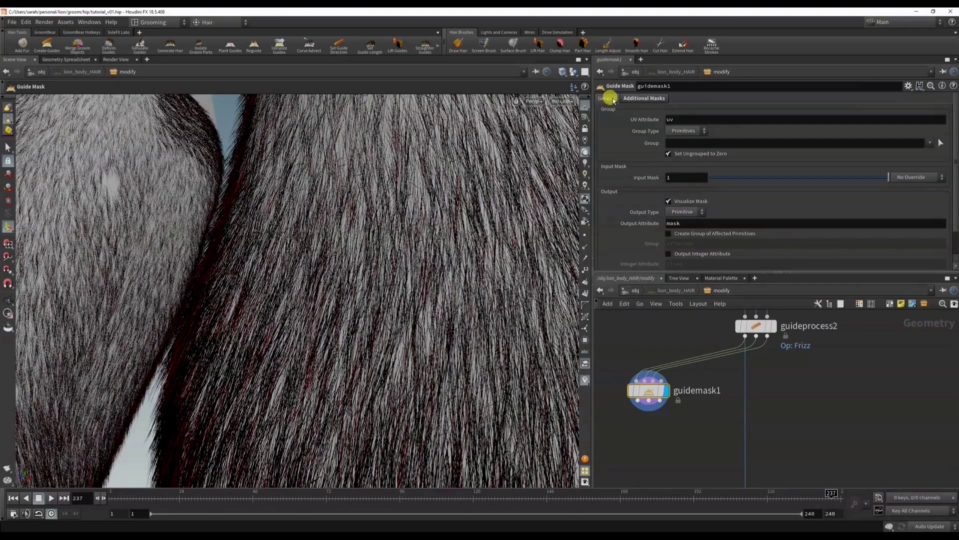
Set guidemask1's output attribute to strayHairMask
scroll(627, 188, "down", 2)
scroll(627, 216, "up", 2)
left_click(643, 99)
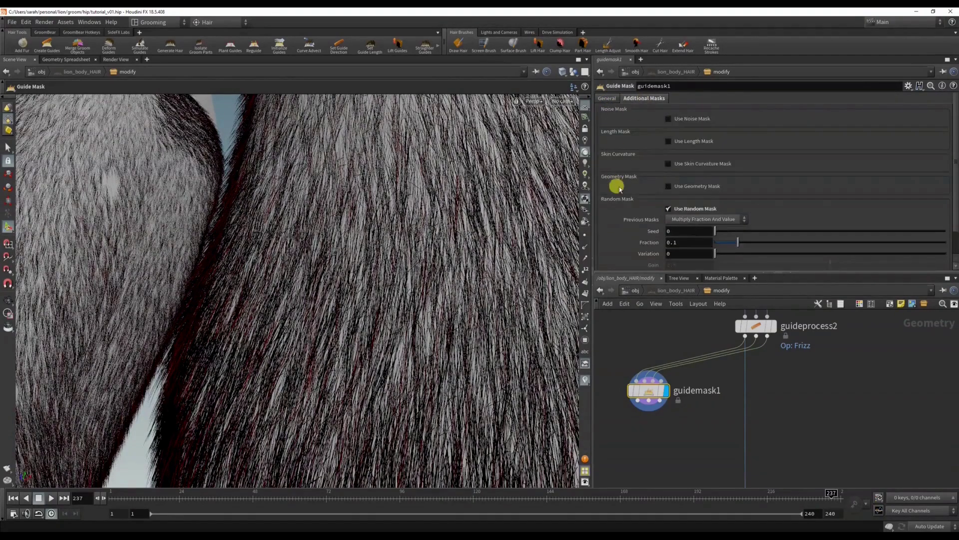
scroll(615, 184, "down", 1)
left_click_drag(270, 198, 294, 227, "alt")
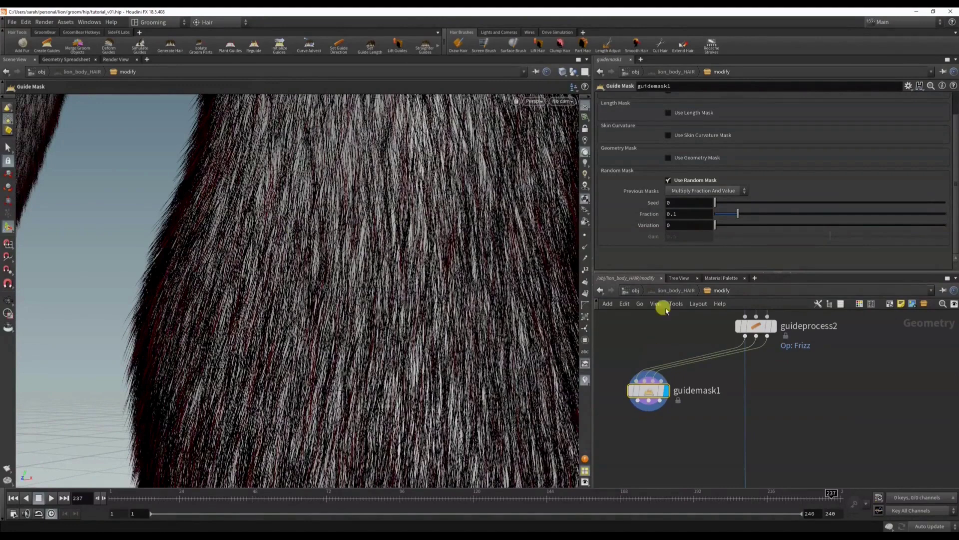
scroll(650, 216, "up", 2)
left_click(607, 97)
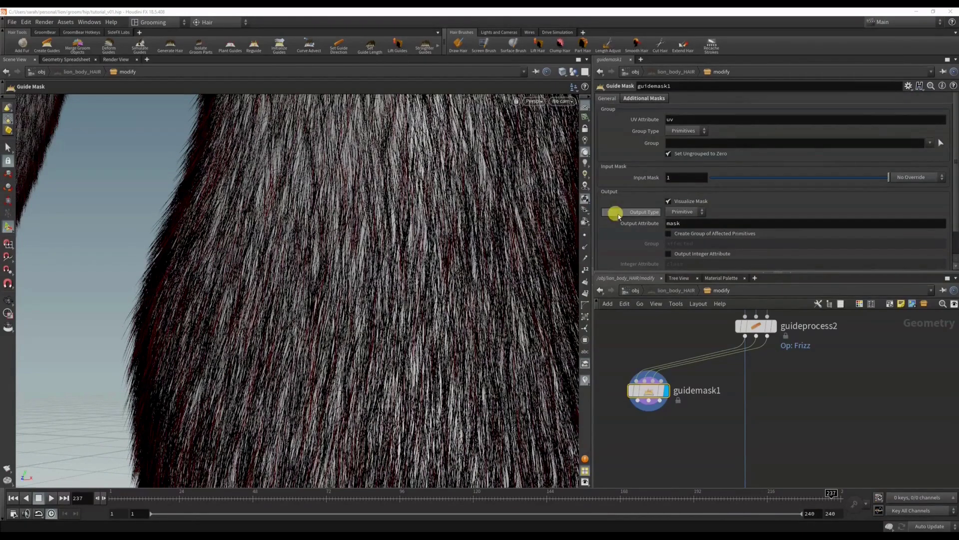
scroll(618, 213, "down", 2)
double_click(688, 198)
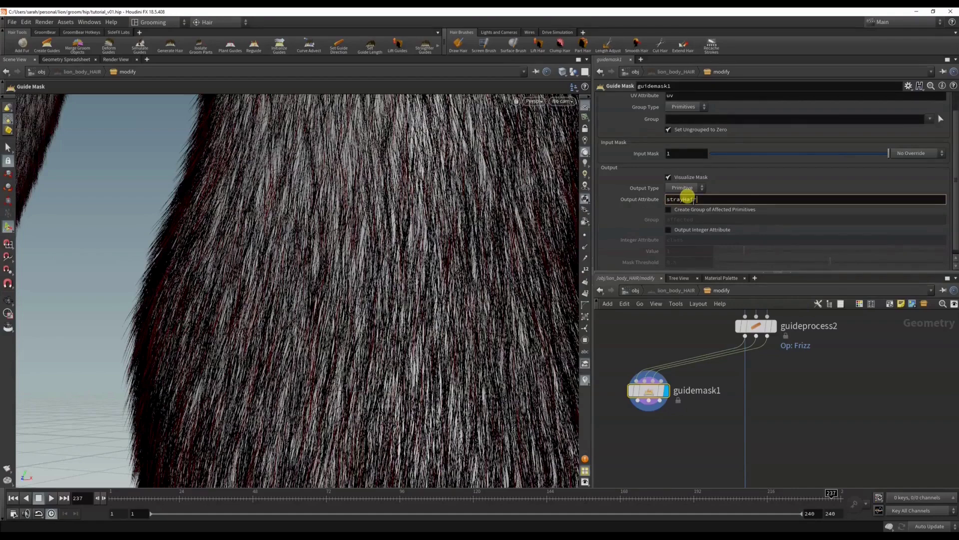
key("Return")
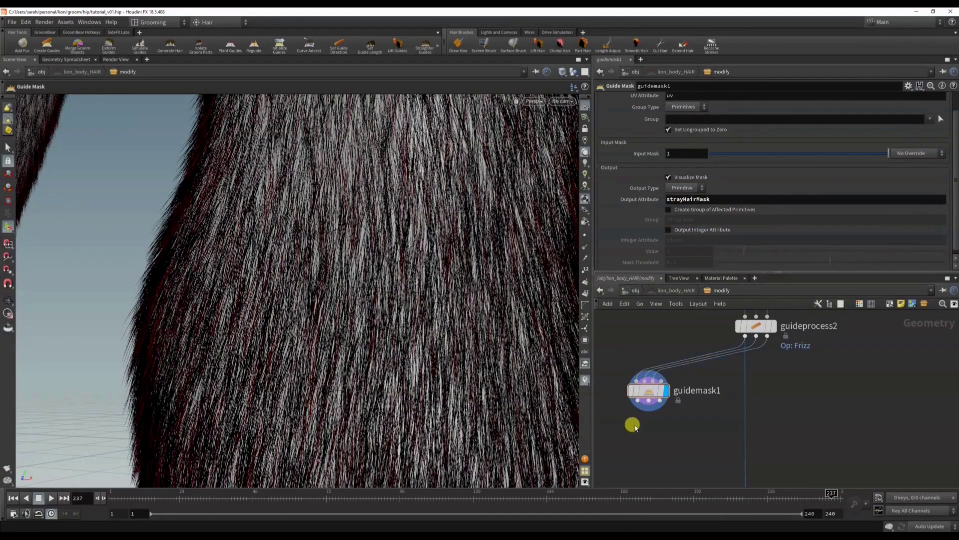
Add a Set Length guide process below guidemask1, wire guidemask1's three outputs into its first three inputs, and display it
key("Tab")
type("len")
key("Return")
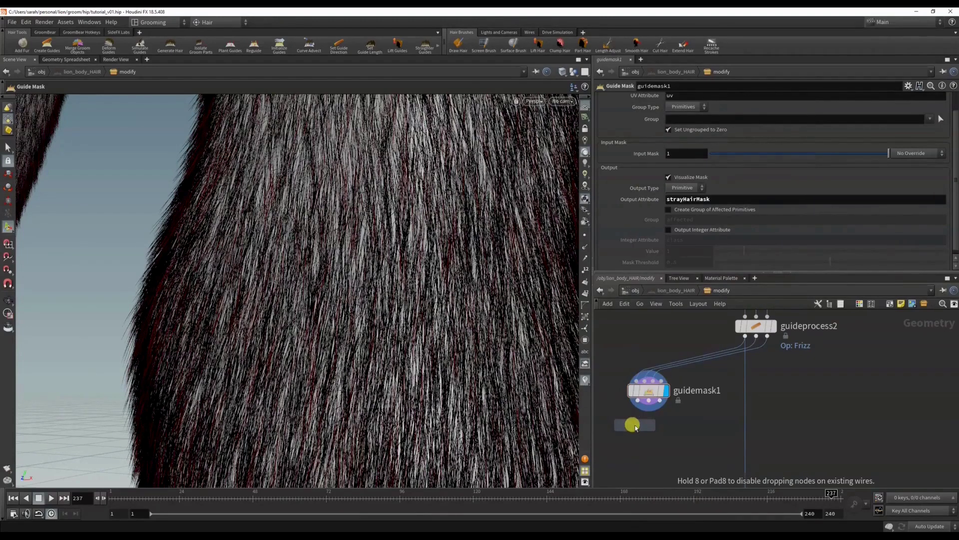
left_click(640, 442)
left_click_drag(635, 409, 651, 436)
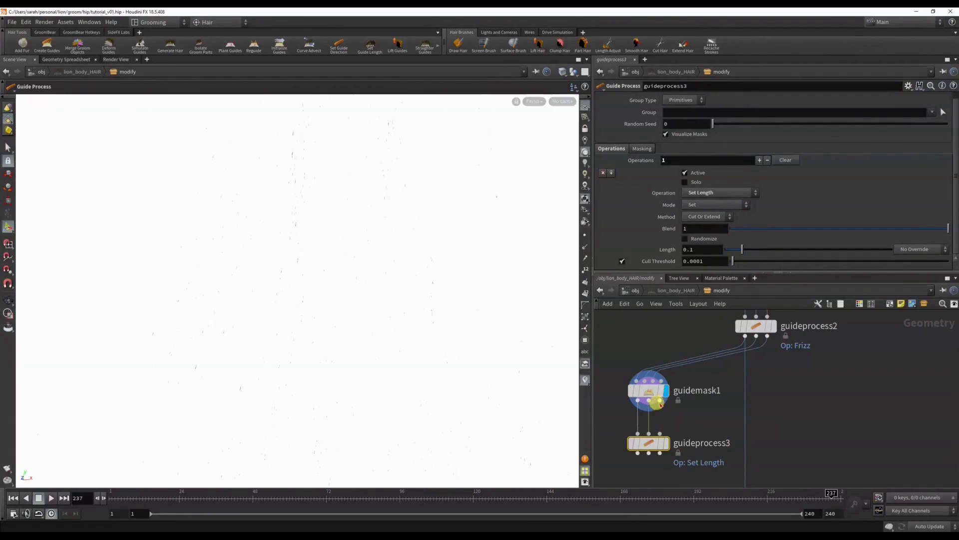
left_click_drag(659, 401, 660, 435)
left_click(666, 444)
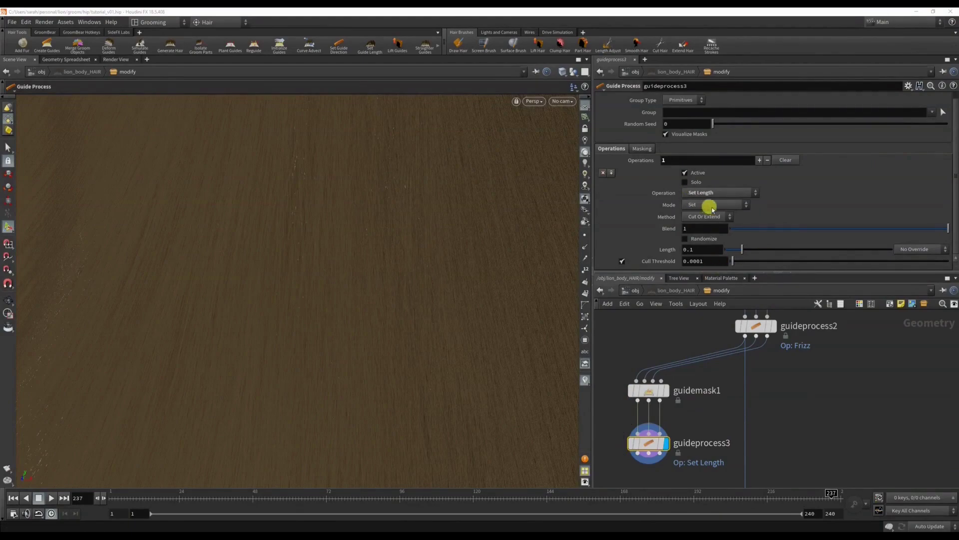
Configure guideprocess3's length operation with Multiply mode, Scale method and Randomize enabled, with a maximum scale factor of 1.5
left_click(709, 204)
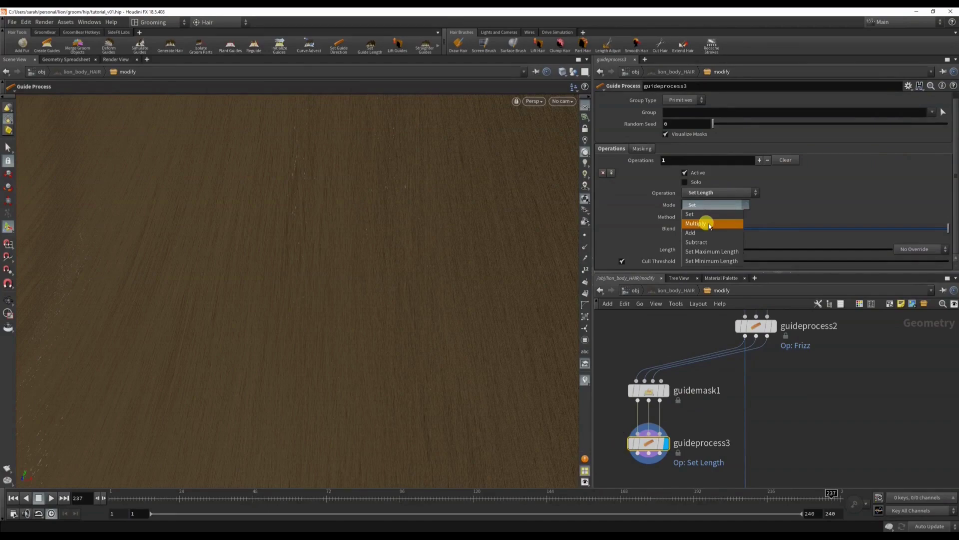
left_click(710, 224)
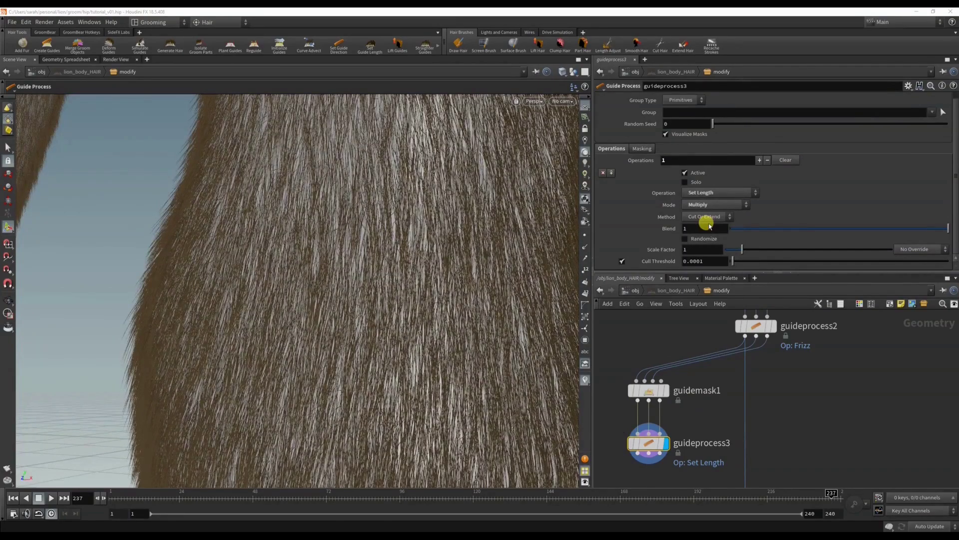
left_click(718, 218)
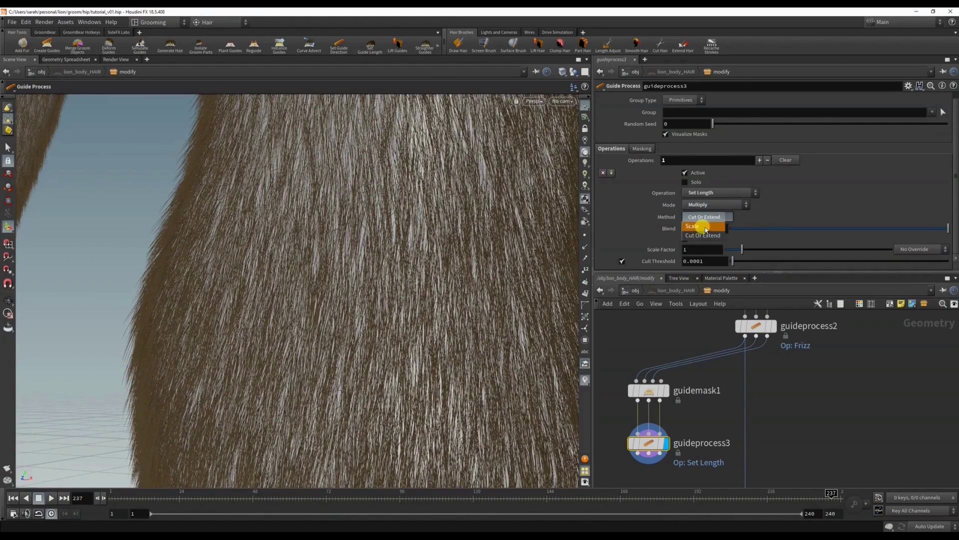
left_click(706, 227)
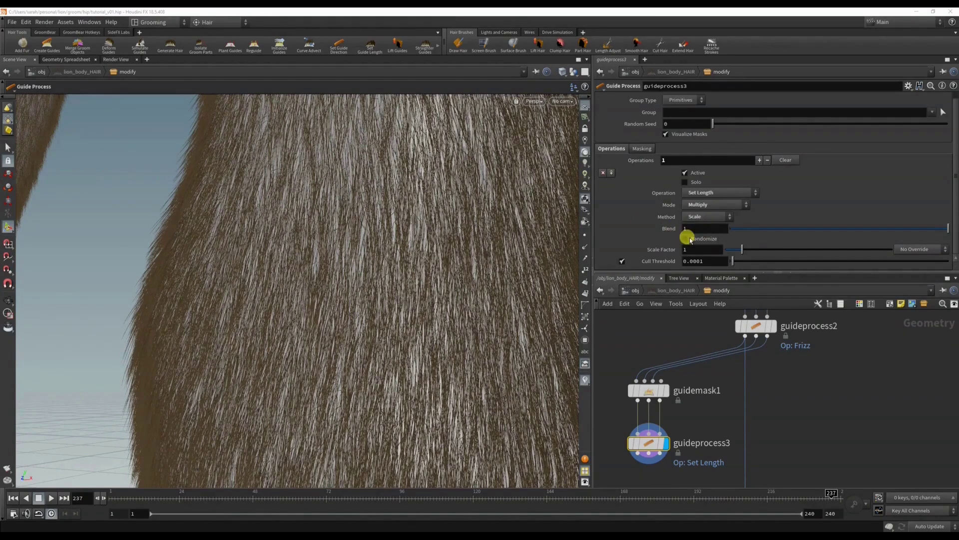
left_click(689, 239)
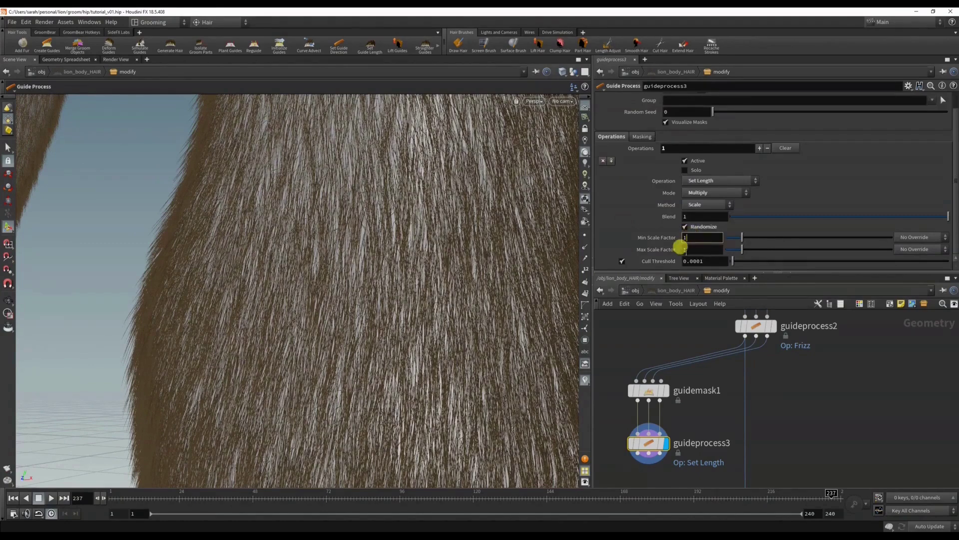
left_click(687, 249)
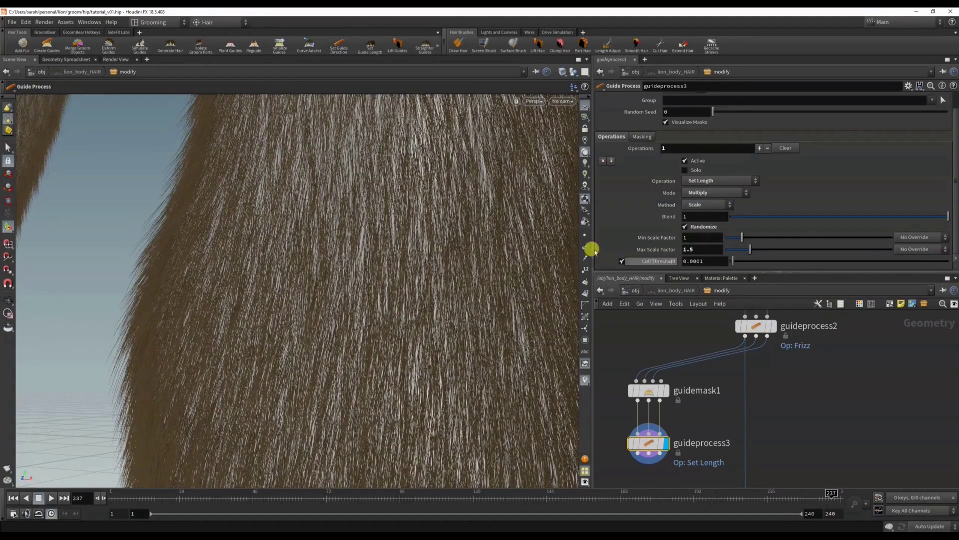
Compare the leg fur with guideprocess3 bypassed and active, leaving the node active
right_click_drag(380, 238, 352, 251, "alt")
key("Return")
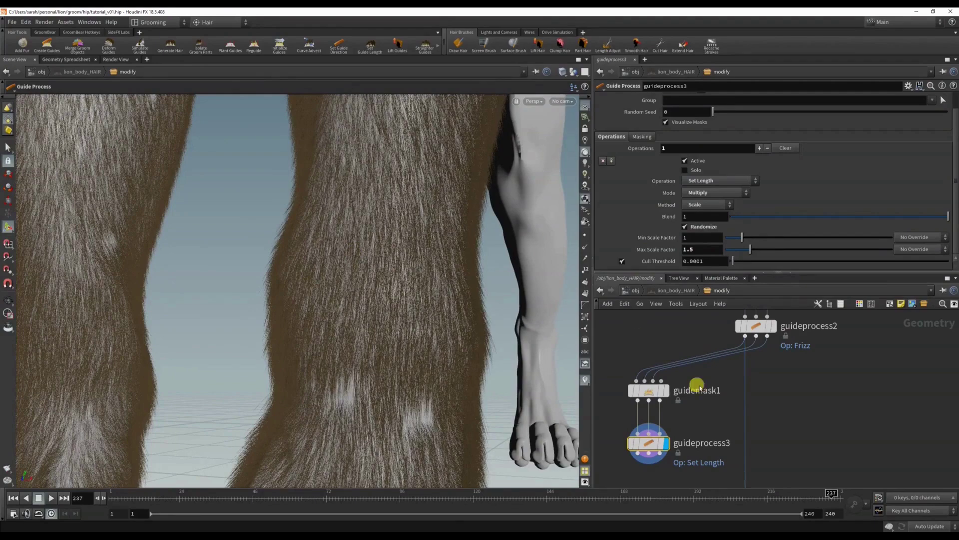
left_click(632, 443)
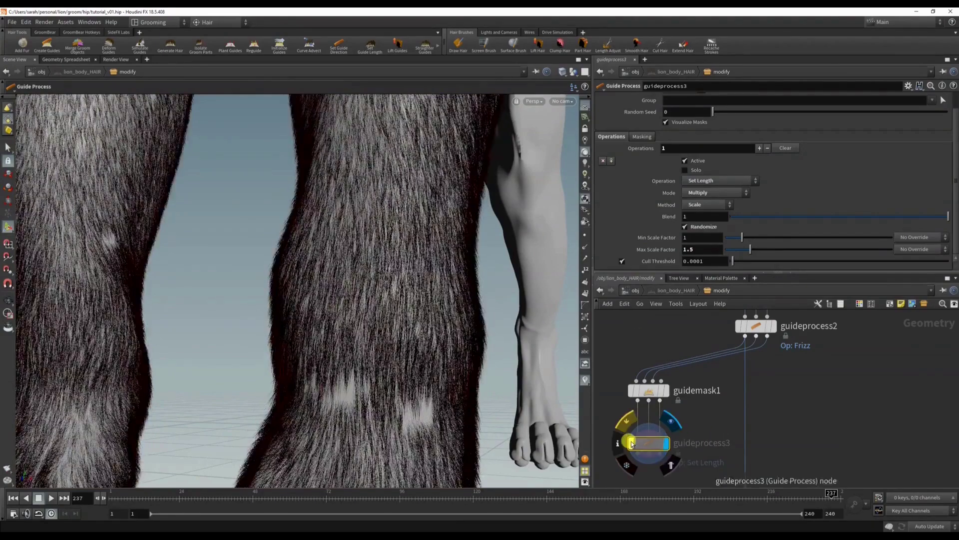
left_click(632, 443)
Set guideprocess3's primitive group to strayHairMask
scroll(682, 161, "up", 1)
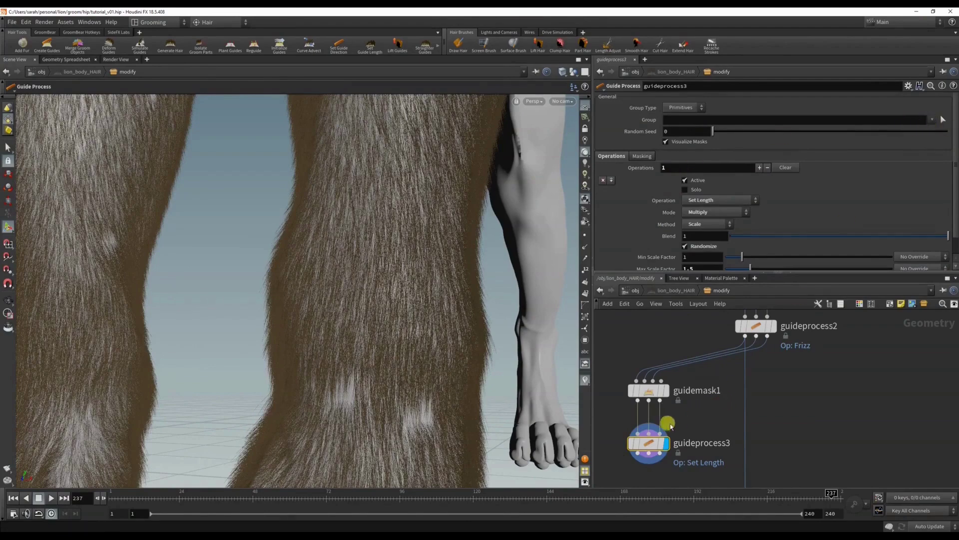
left_click(699, 119)
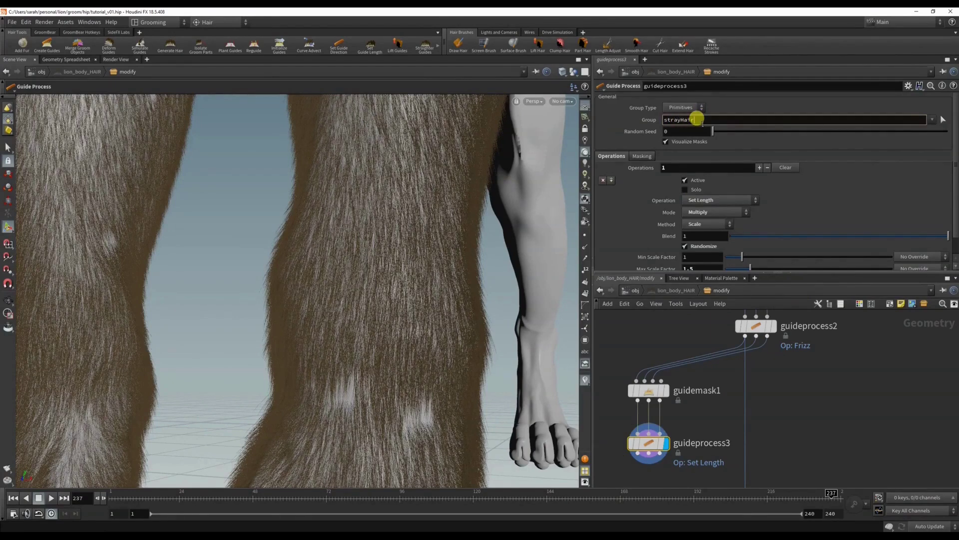
type("strayHairMask")
key("Return")
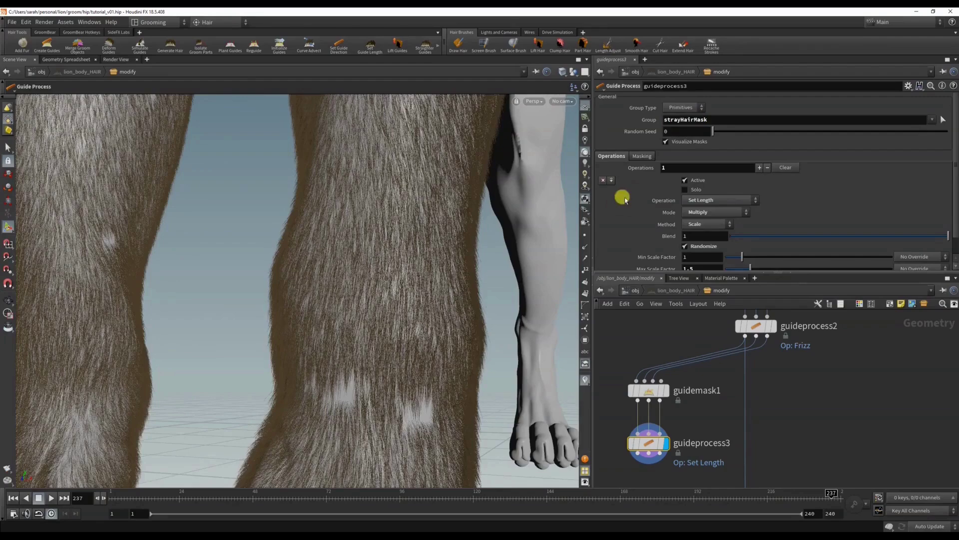
Make guidemask1 create a group of affected primitives named strayHairMask, and display guideprocess3
right_click_drag(474, 257, 507, 276, "alt")
scroll(503, 274, "up", 2)
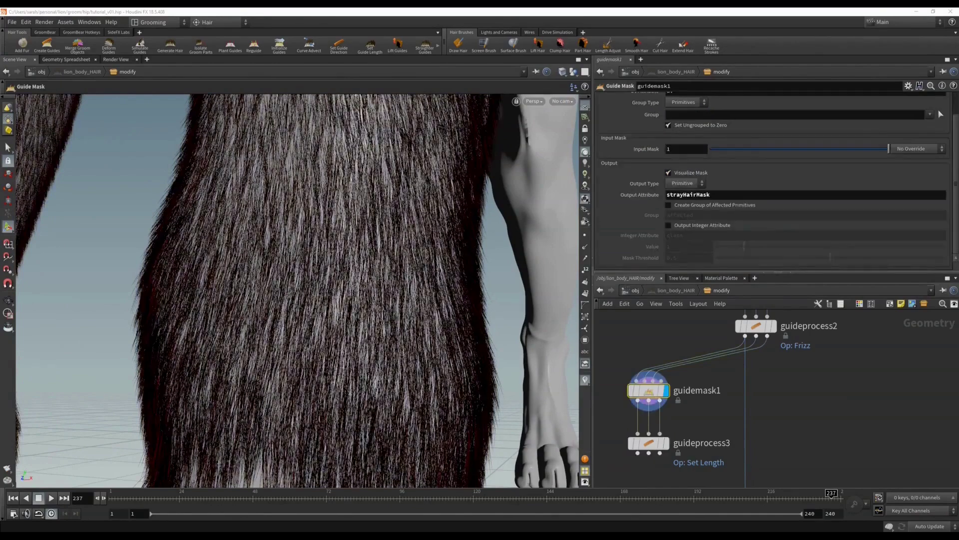
left_click(655, 443)
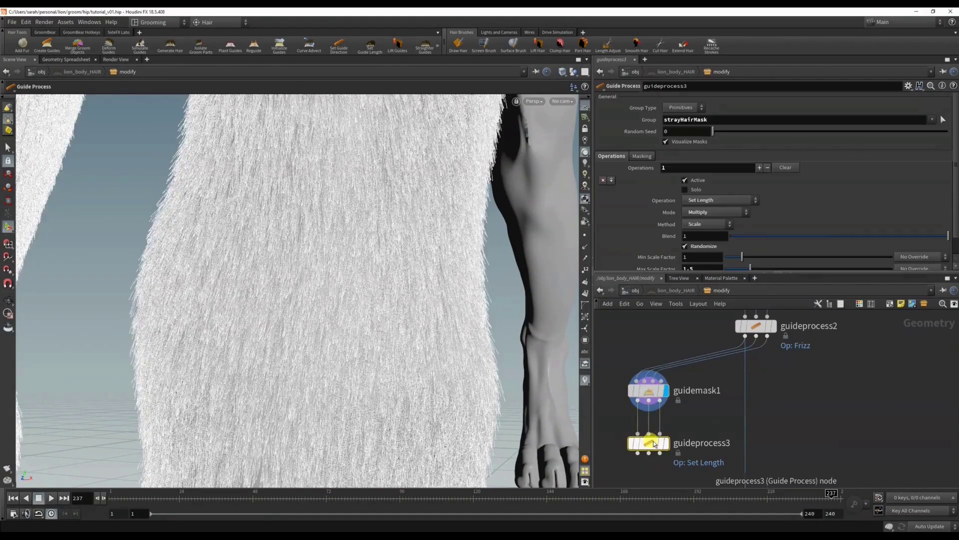
left_click(653, 391)
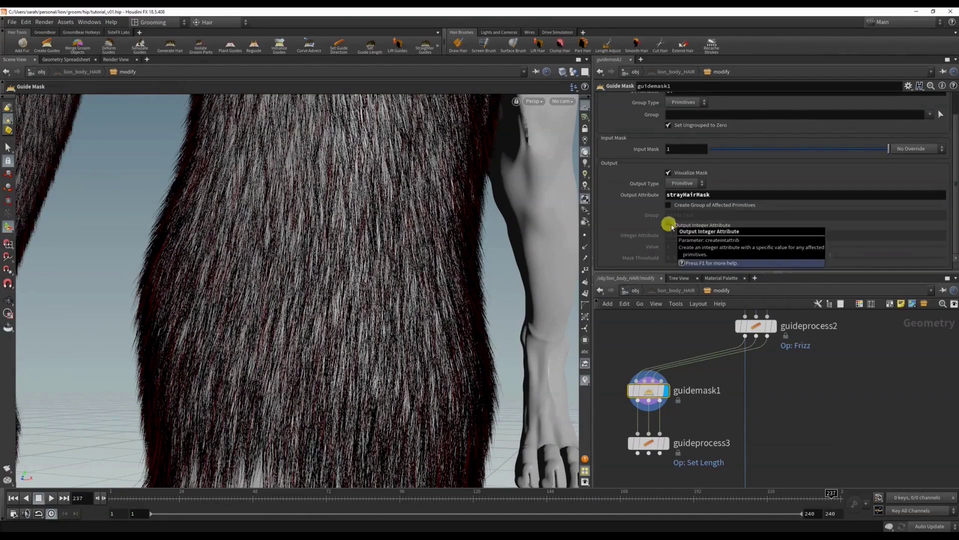
left_click(692, 205)
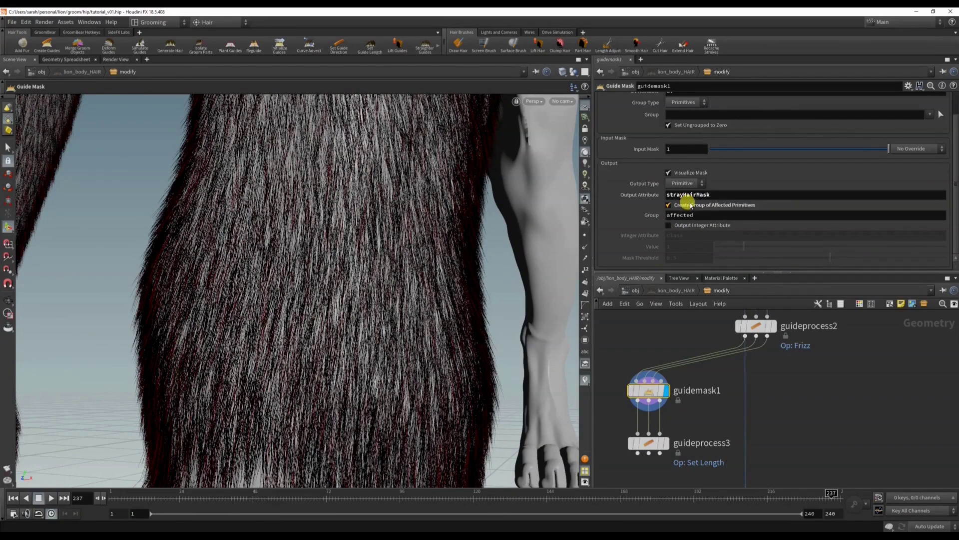
double_click(692, 215)
double_click(702, 194)
key("ctrl+c")
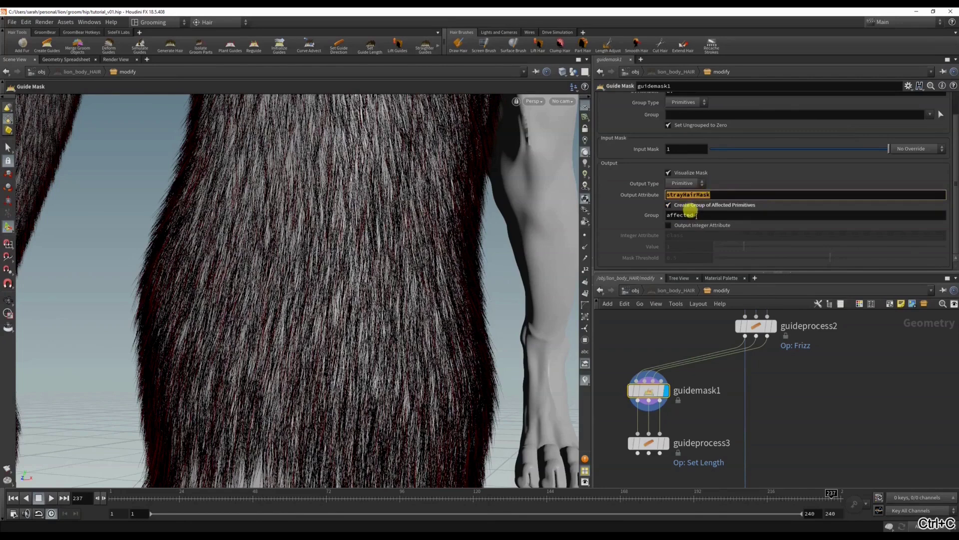
double_click(692, 215)
key("ctrl+v")
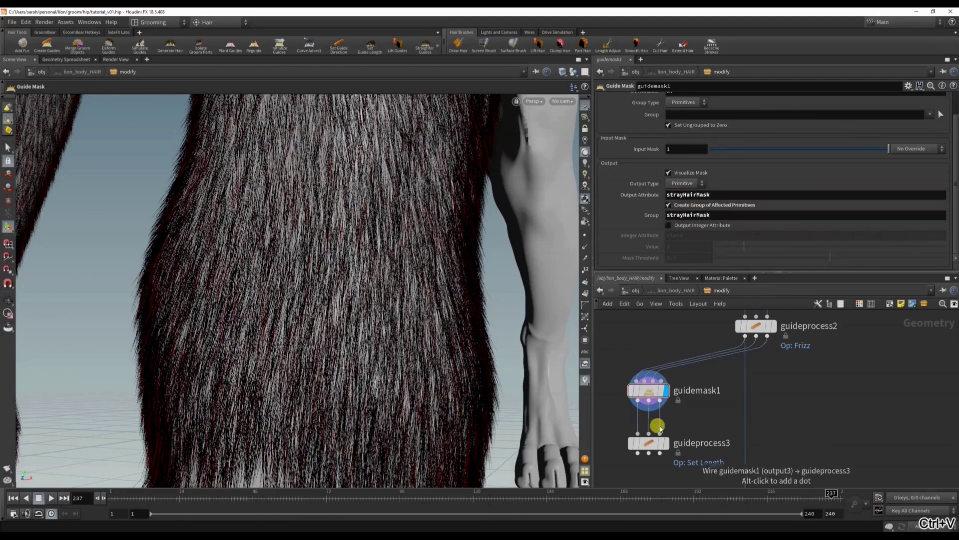
left_click(661, 443)
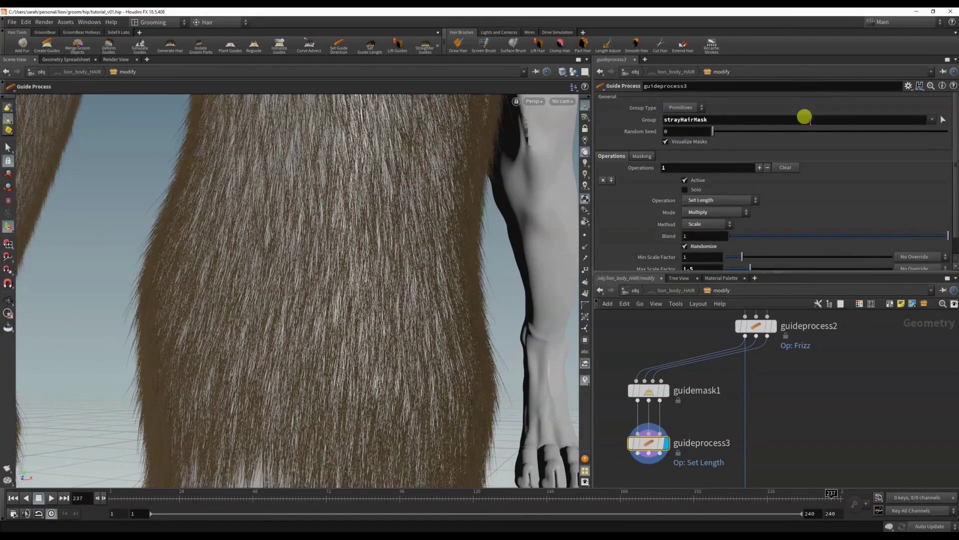
Clear guideprocess3's group, reselect strayHairMask from the existing groups, and check the length operation's effect on the fur
double_click(884, 116)
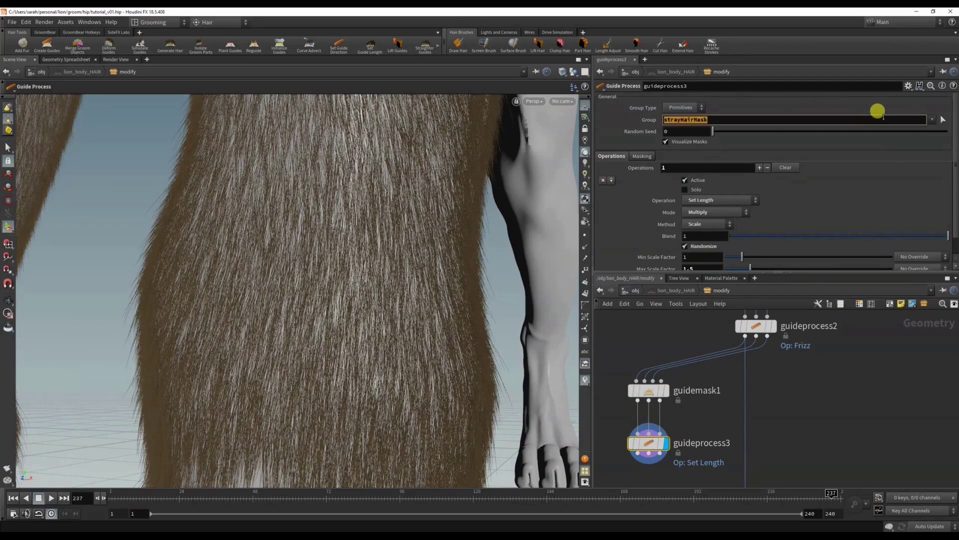
key("BackSpace")
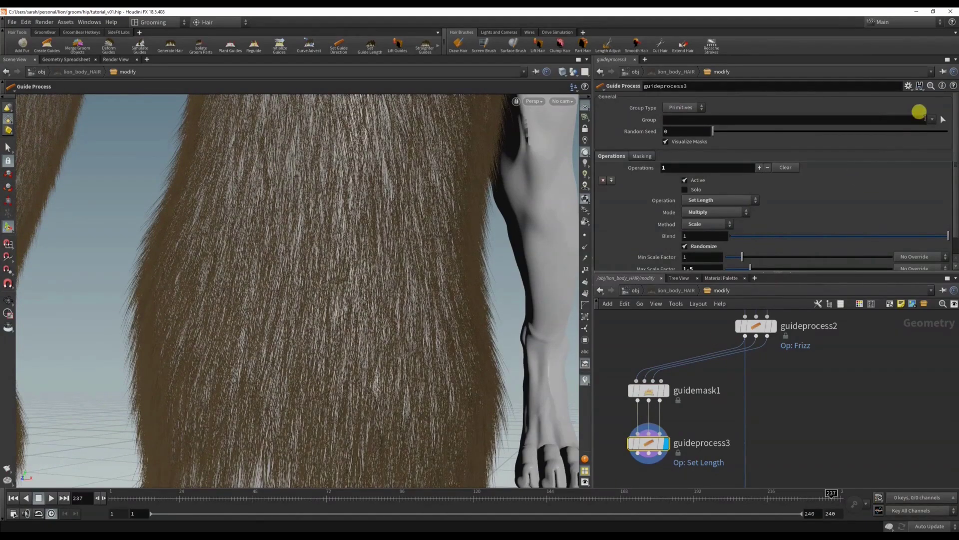
left_click(932, 120)
left_click(913, 134)
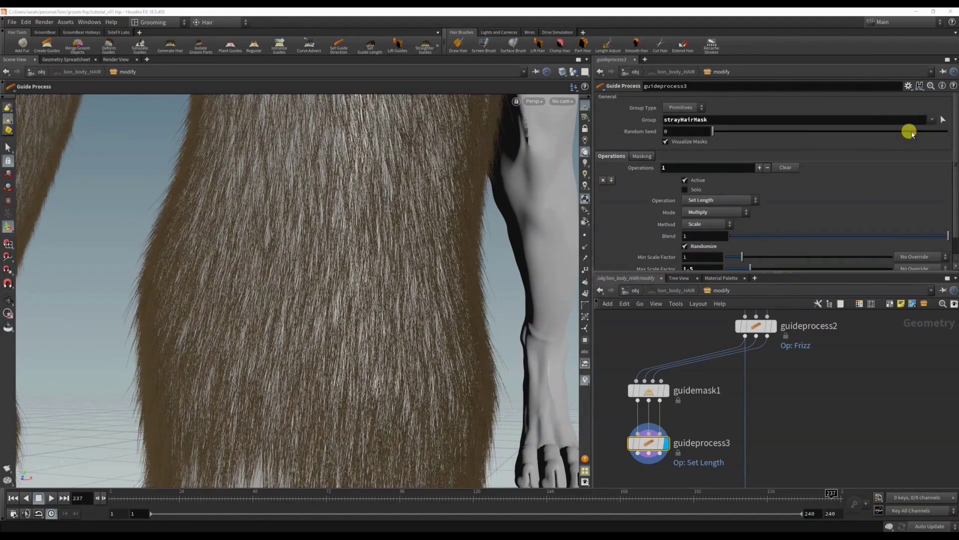
left_click(698, 181)
Create a network box titled STRAY HAIRS, sized to enclose guidemask1 and guideprocess3, and arrange both nodes inside it
scroll(737, 399, "down", 3)
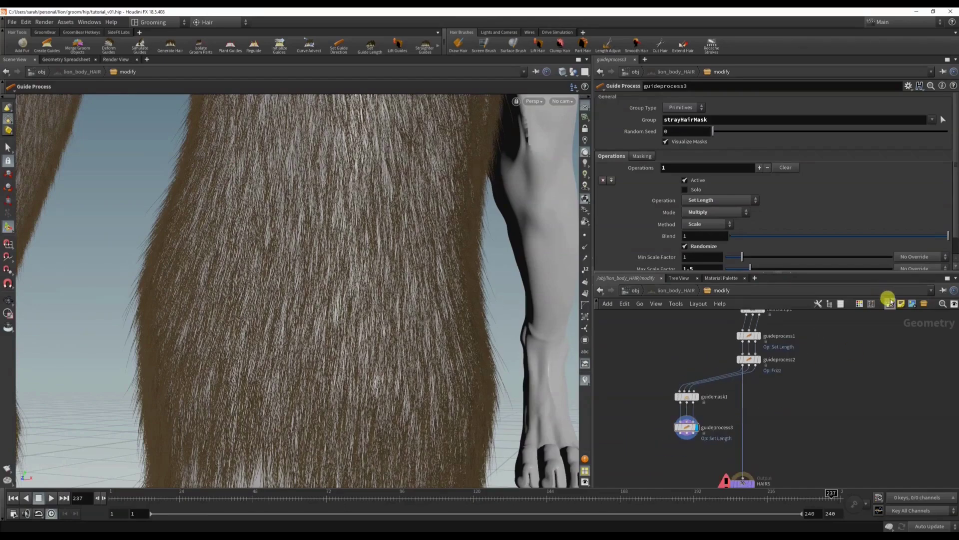
key("shift+o")
left_click_drag(829, 333, 688, 366)
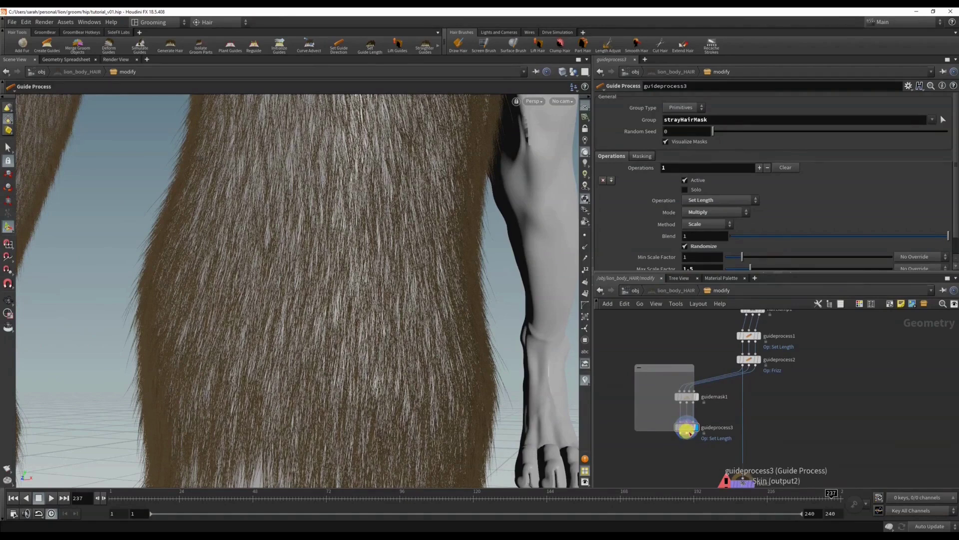
left_click_drag(692, 430, 719, 445)
left_click_drag(659, 384, 673, 424)
left_click(649, 368)
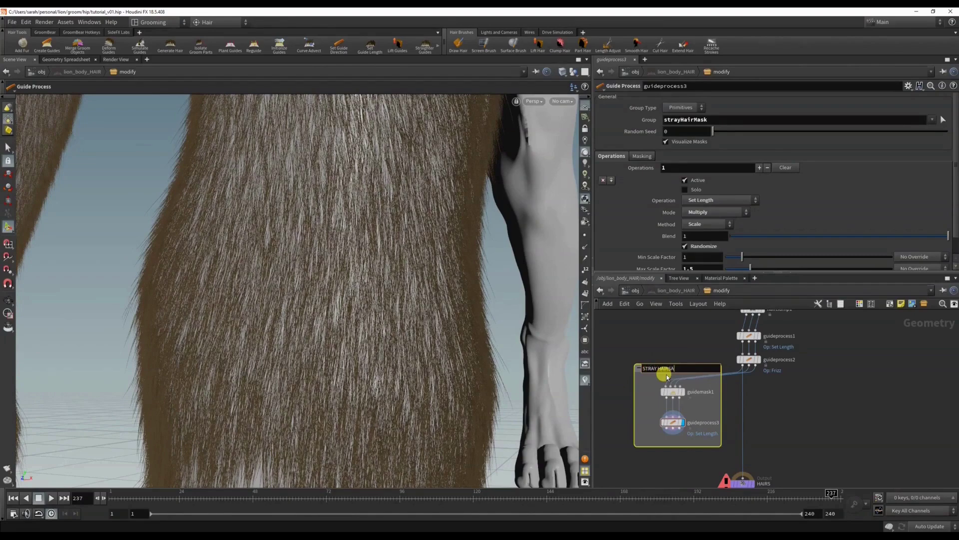
key("Return")
Move the HAIRS output node further down the network to make room below the STRAY HAIRS box
scroll(672, 376, "down", 2)
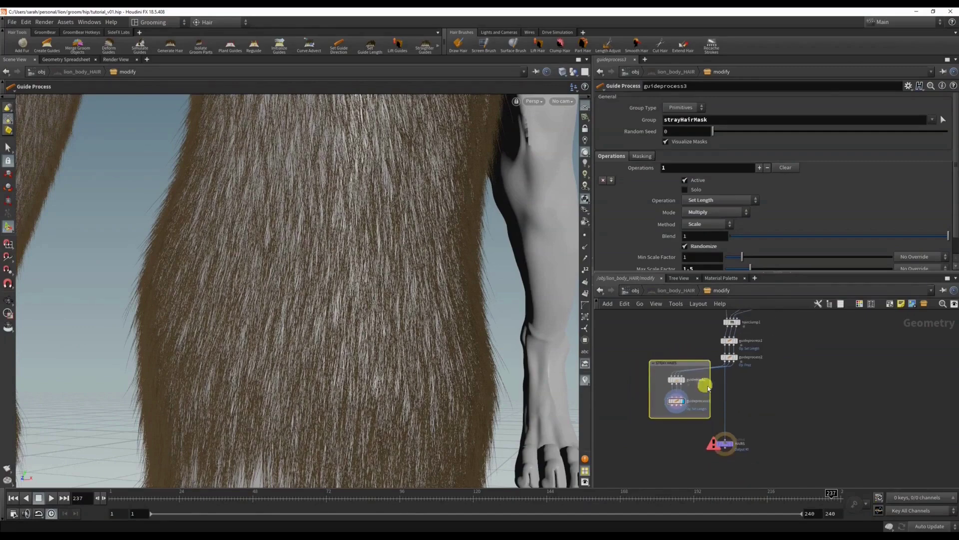
middle_click_drag(750, 420, 760, 390)
scroll(748, 412, "up", 1)
left_click_drag(734, 409, 735, 481)
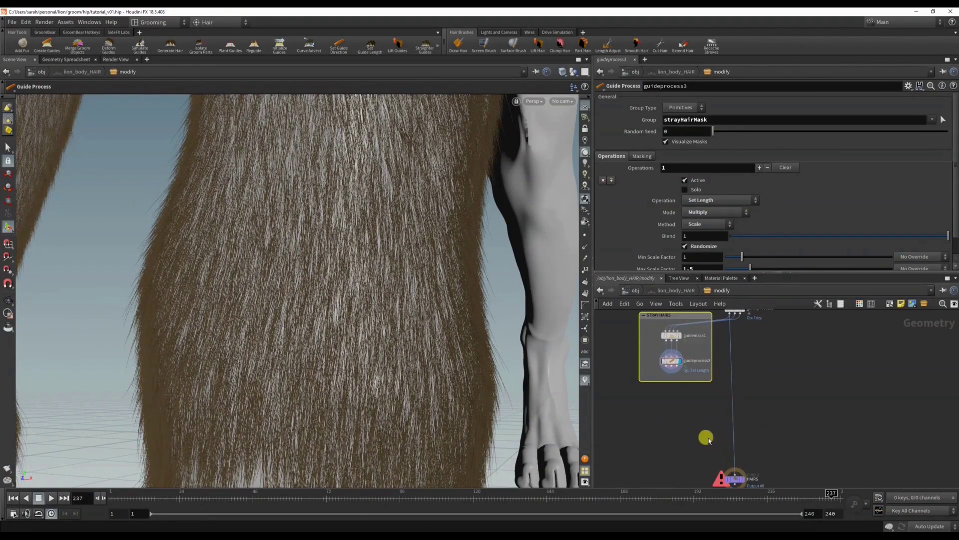
middle_click_drag(708, 438, 700, 419)
scroll(700, 418, "down", 1)
Add an empty network box beneath the STRAY HAIRS box and enlarge it to a similar size
right_click_drag(385, 355, 270, 314, "alt")
middle_click_drag(270, 315, 301, 199, "alt")
right_click_drag(300, 198, 338, 328, "alt")
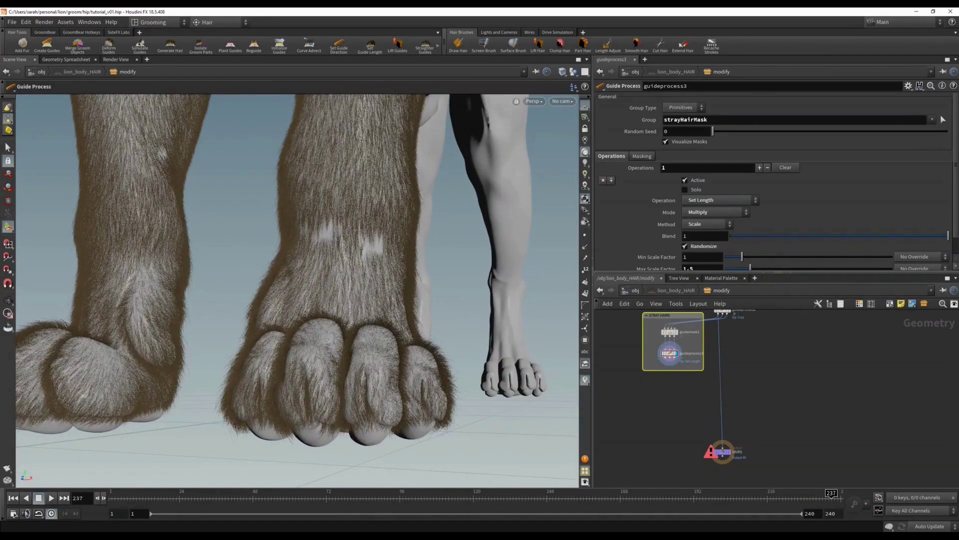
left_click(648, 415)
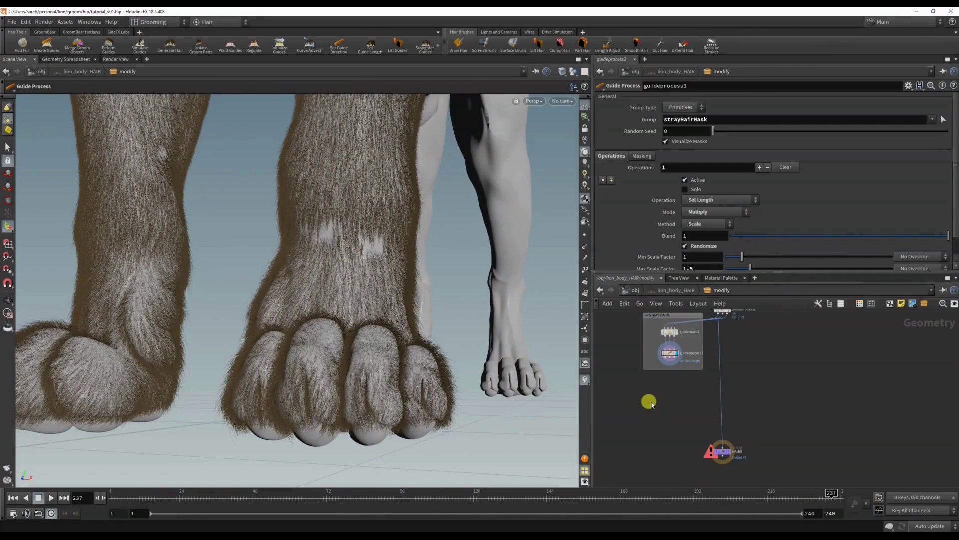
scroll(649, 402, "down", 2)
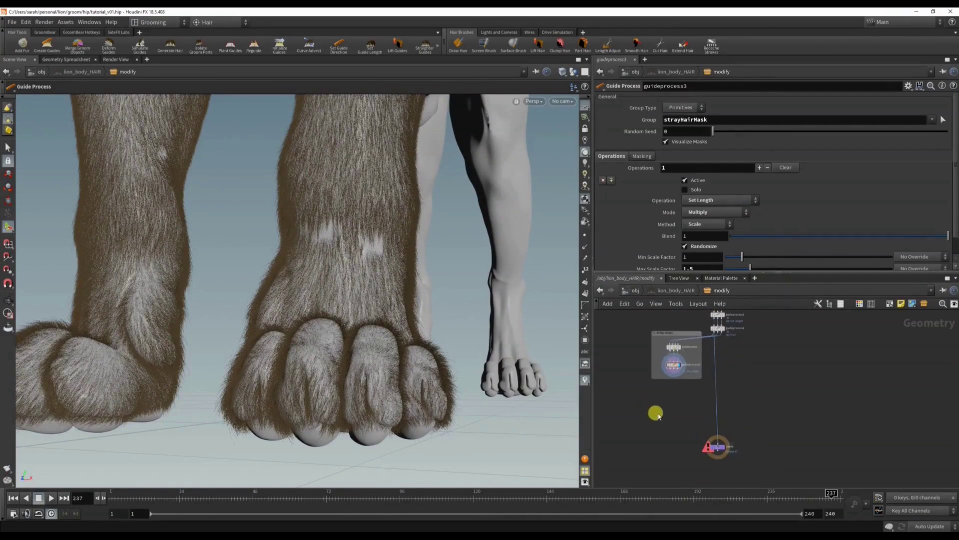
key("Tab")
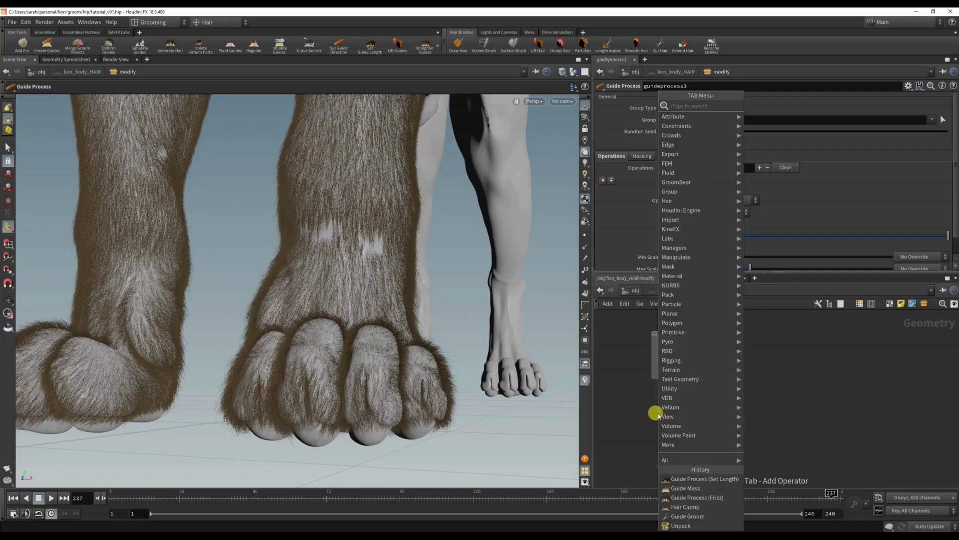
left_click(632, 401)
left_click(888, 307)
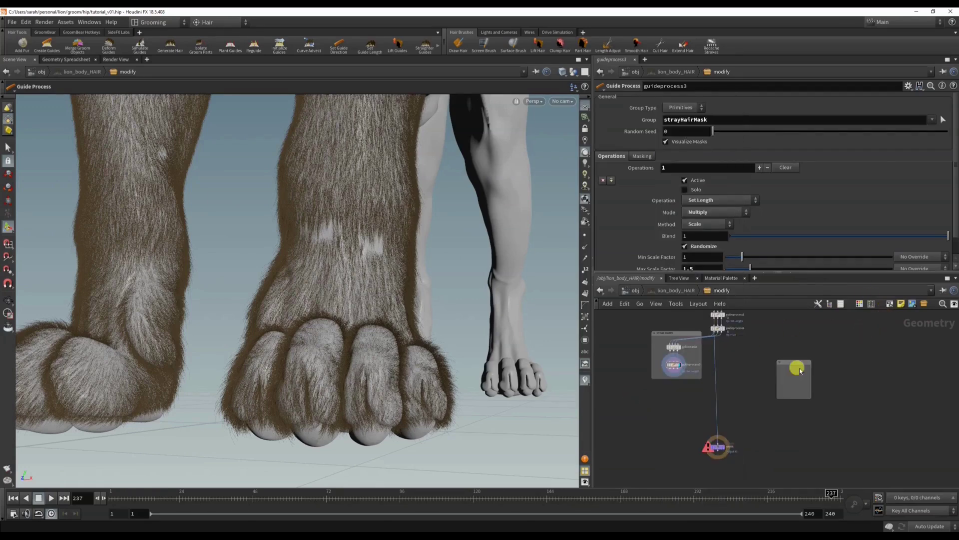
left_click_drag(677, 399, 668, 395)
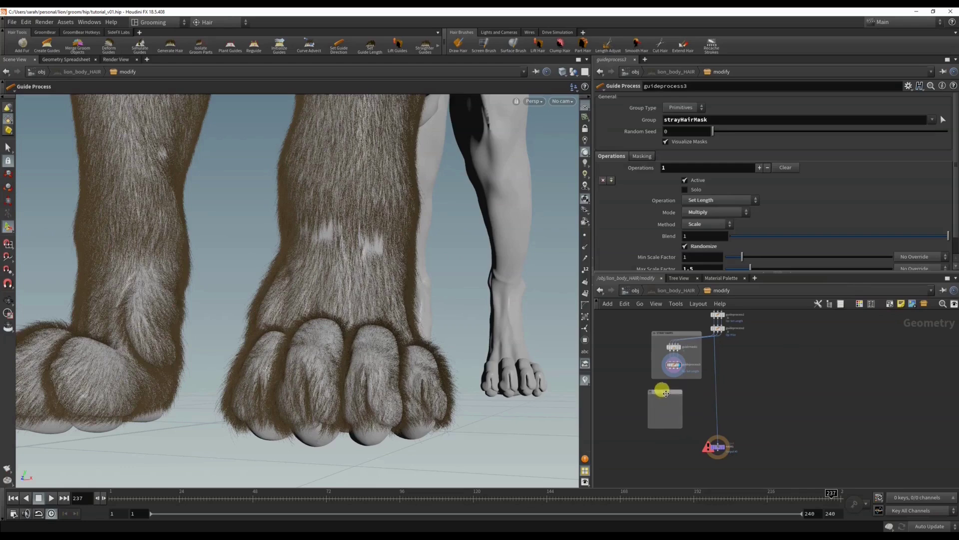
scroll(675, 415, "up", 3)
left_click_drag(686, 437, 713, 447)
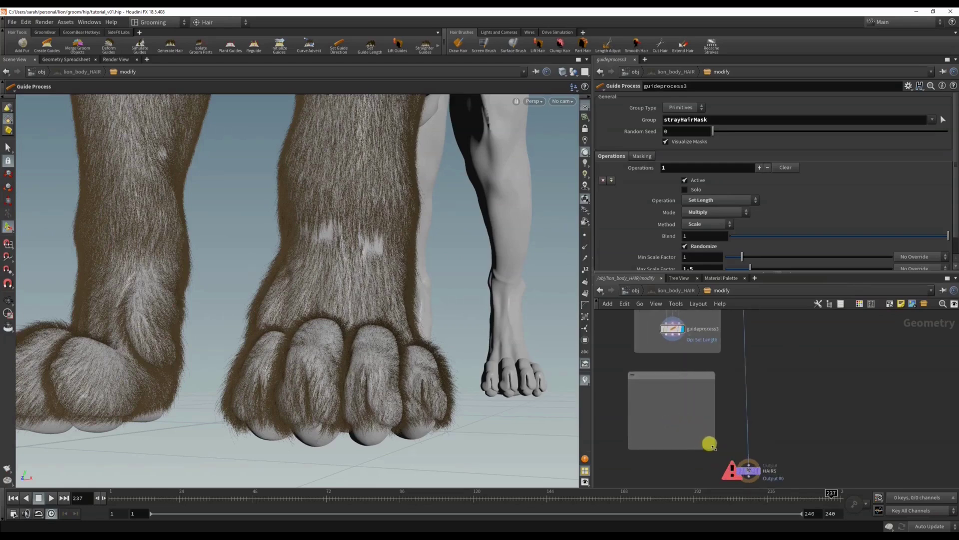
Title the empty network box STRAY HAIR FEET
double_click(667, 375)
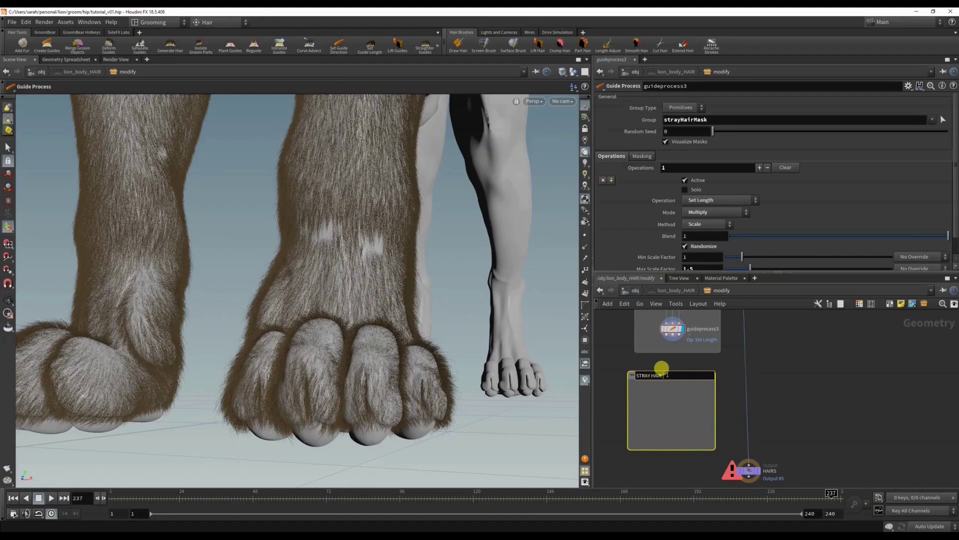
type("STRAY HAIR FIE")
key("Return")
Add a Guide Mask node inside the STRAY HAIR FEET box, wire guideprocess3's three outputs into it, and display it
scroll(669, 376, "down", 2)
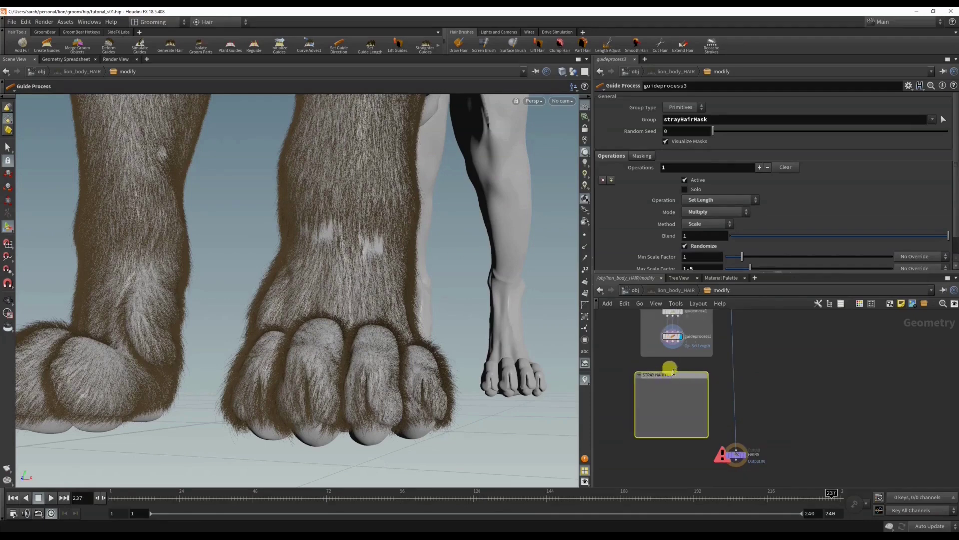
key("Tab")
type("guidem")
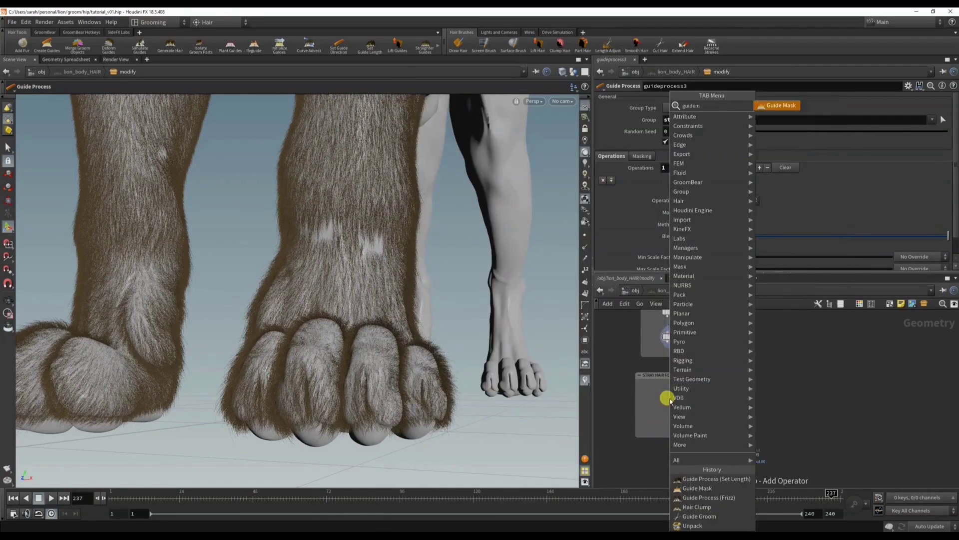
key("Return")
left_click(670, 400)
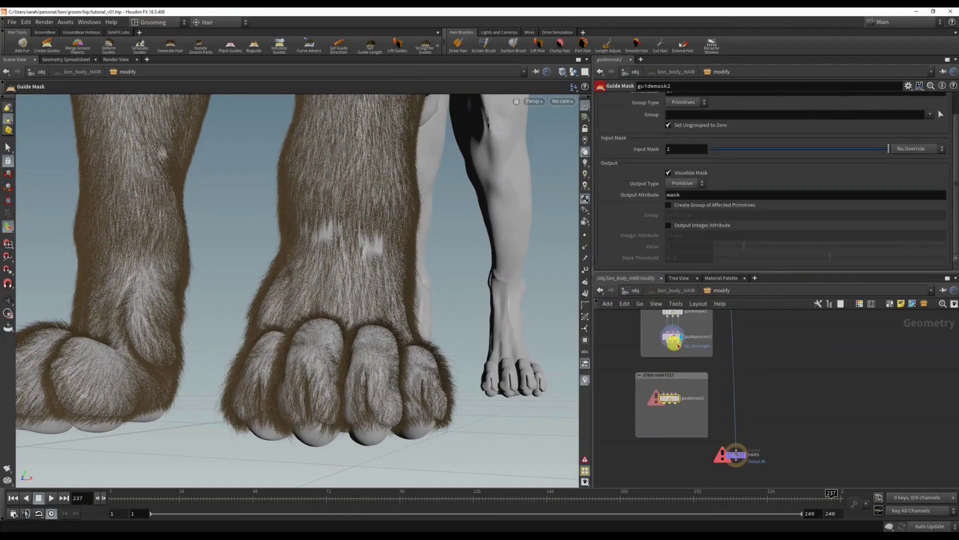
left_click_drag(667, 342, 660, 396)
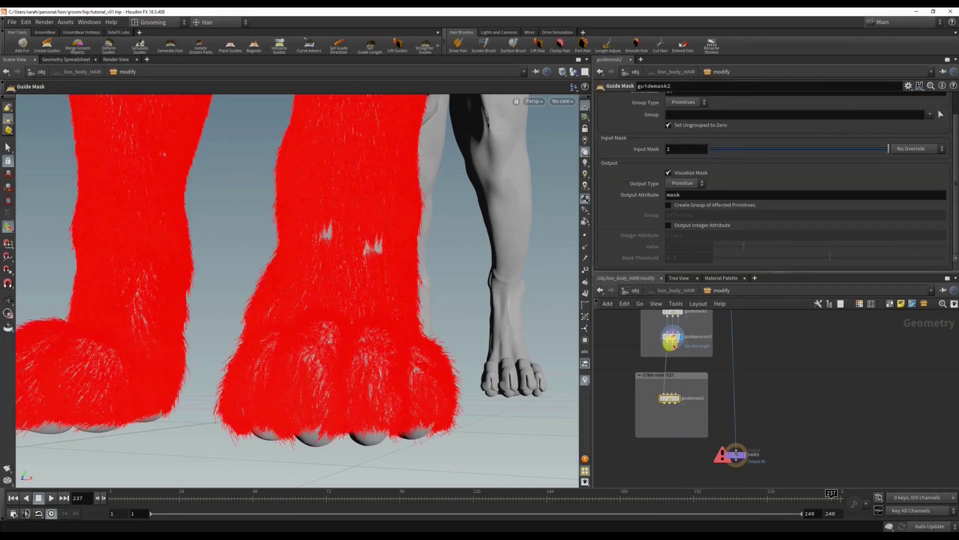
left_click_drag(672, 342, 668, 395)
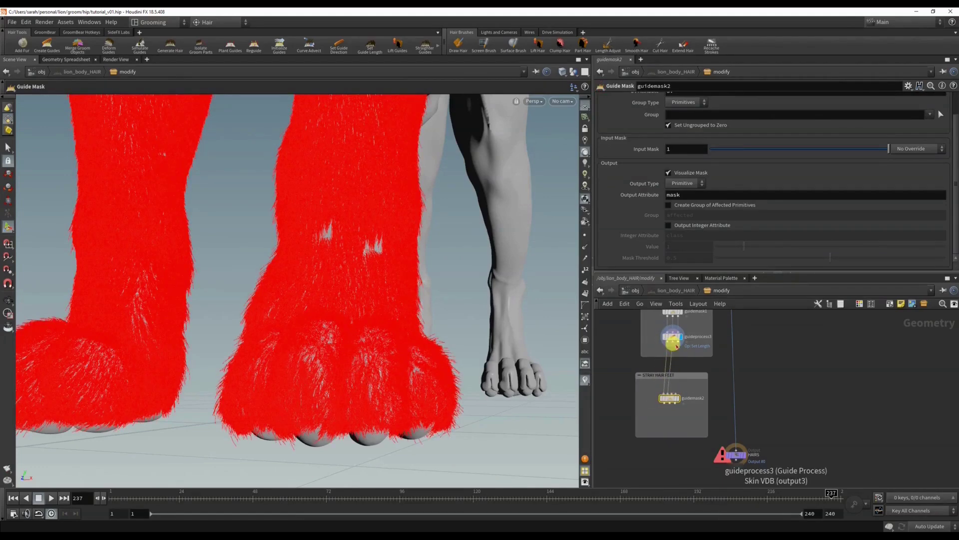
left_click_drag(672, 346, 681, 402)
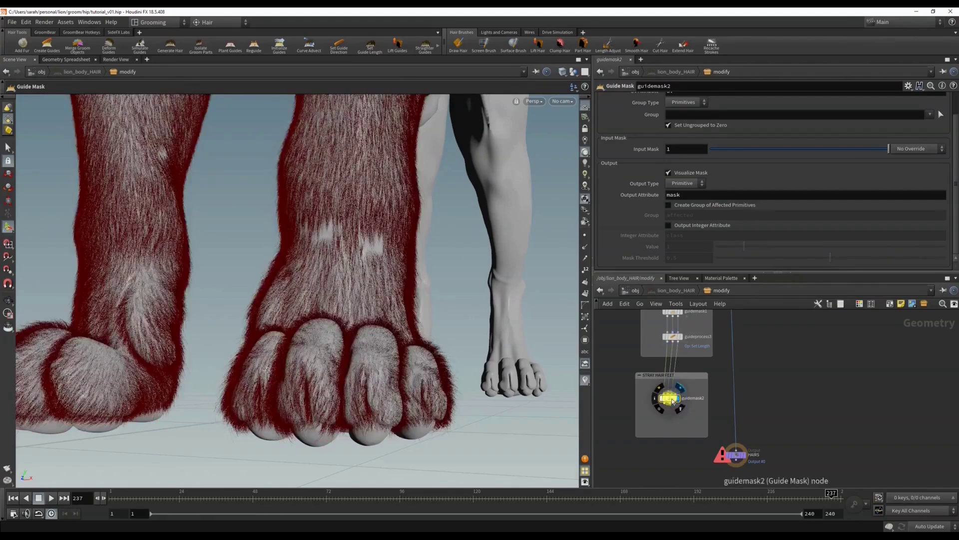
Enable the random mask on guidemask2 and set its seed to 0.52
scroll(631, 148, "up", 2)
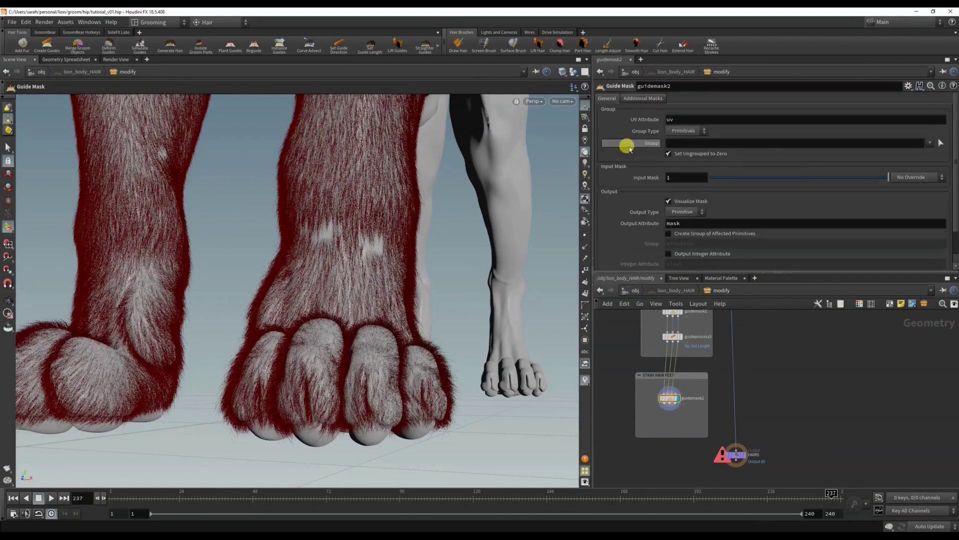
left_click(645, 98)
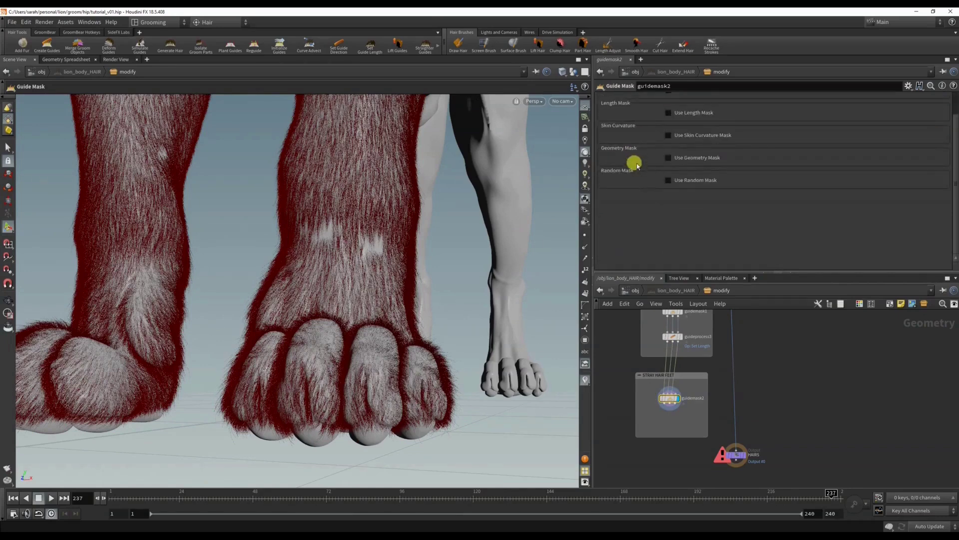
left_click(669, 180)
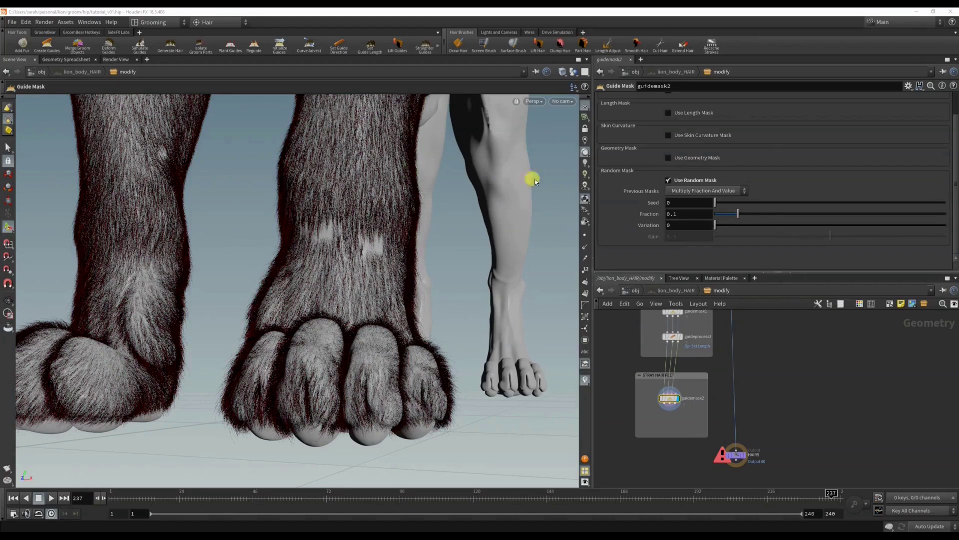
left_click(698, 202)
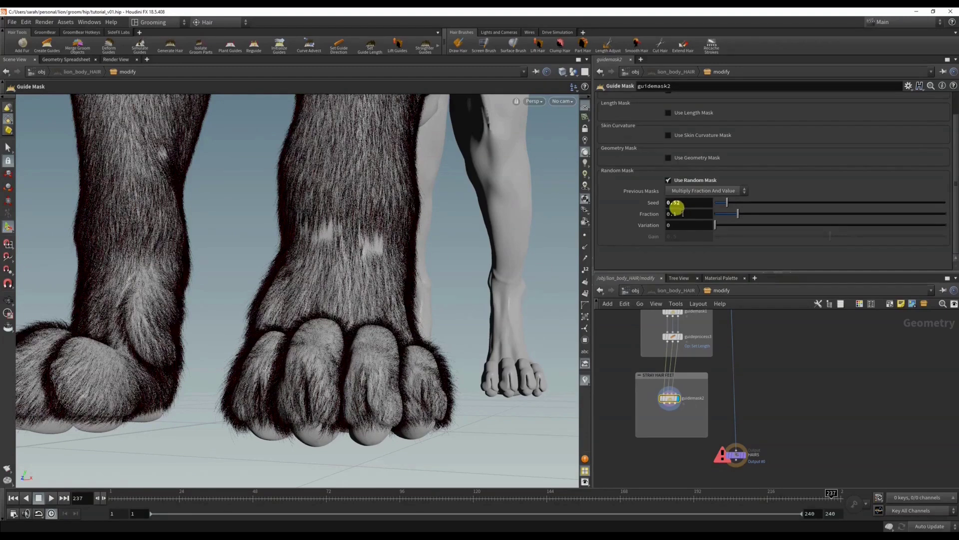
Examine guidemask1's output naming and its random mask settings for comparison with guidemask2
middle_click(679, 324)
scroll(665, 327, "up", 2)
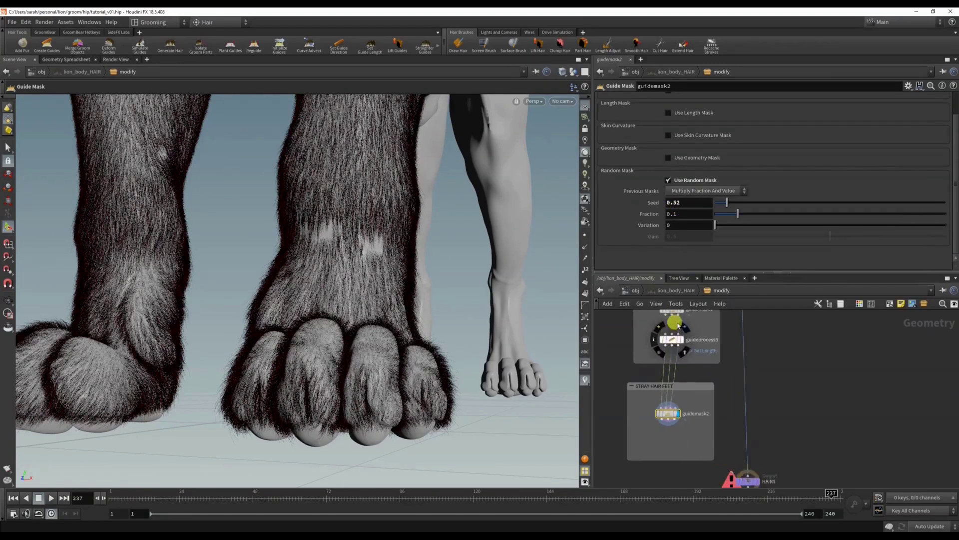
middle_click_drag(654, 328, 653, 349)
left_click(671, 330)
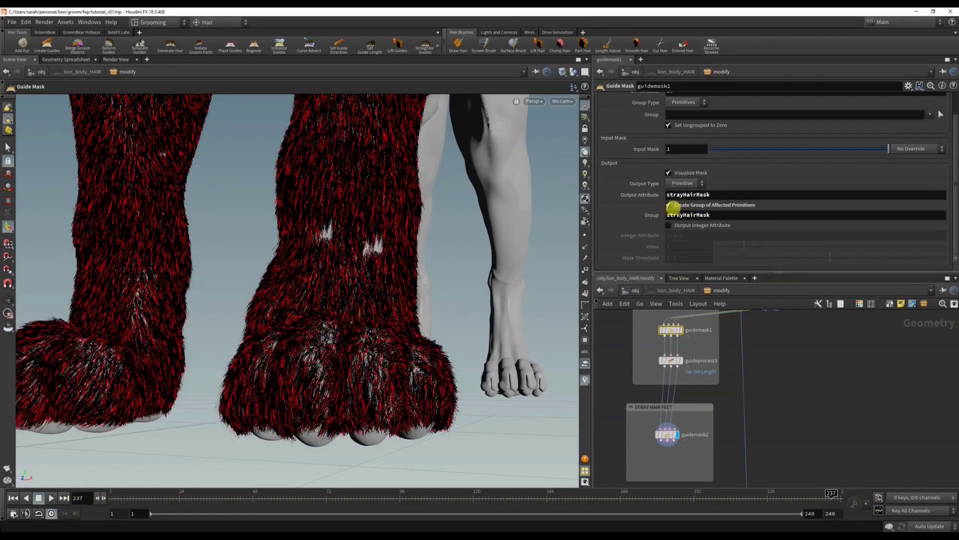
scroll(641, 146, "up", 2)
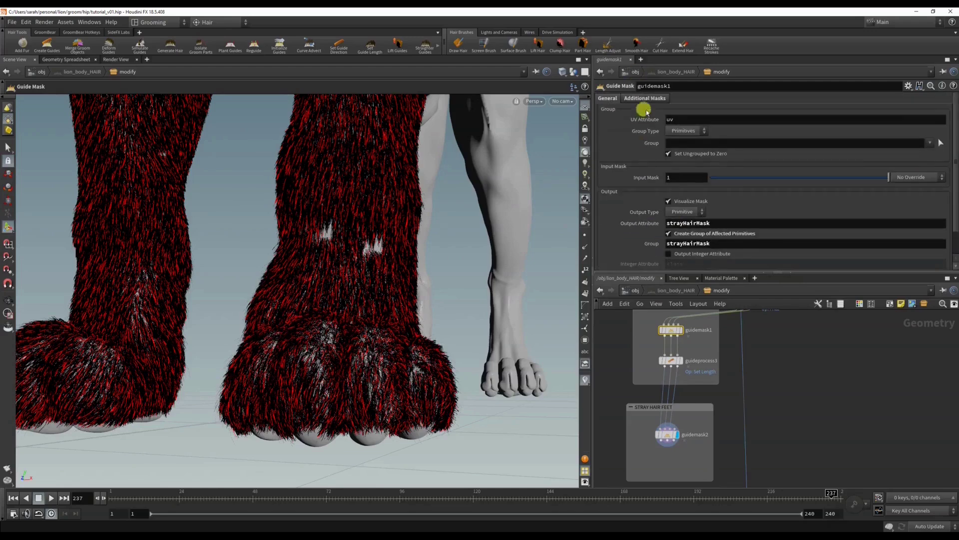
left_click(649, 98)
scroll(655, 212, "down", 1)
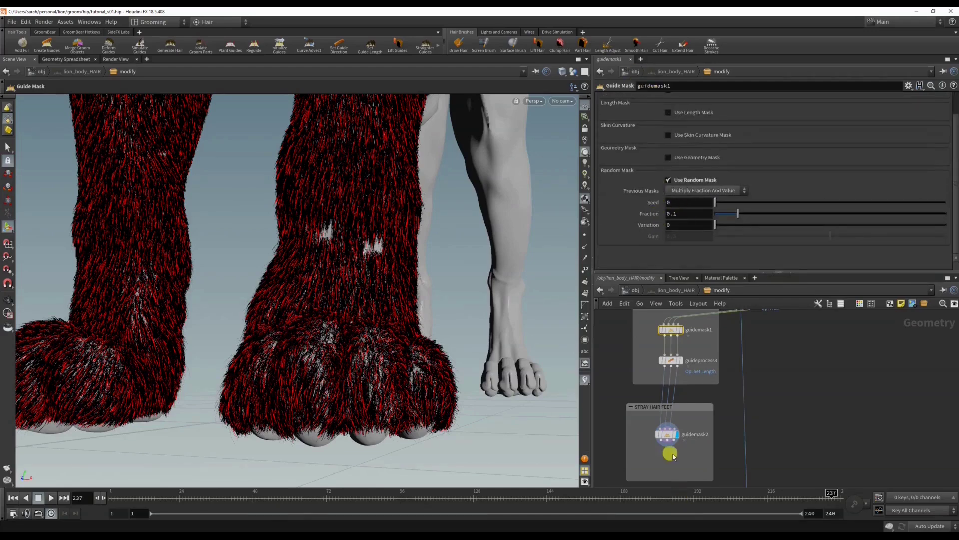
Name guidemask2's output attribute strayFeetHairMask and make it create a group of affected primitives with the same name
left_click(669, 436)
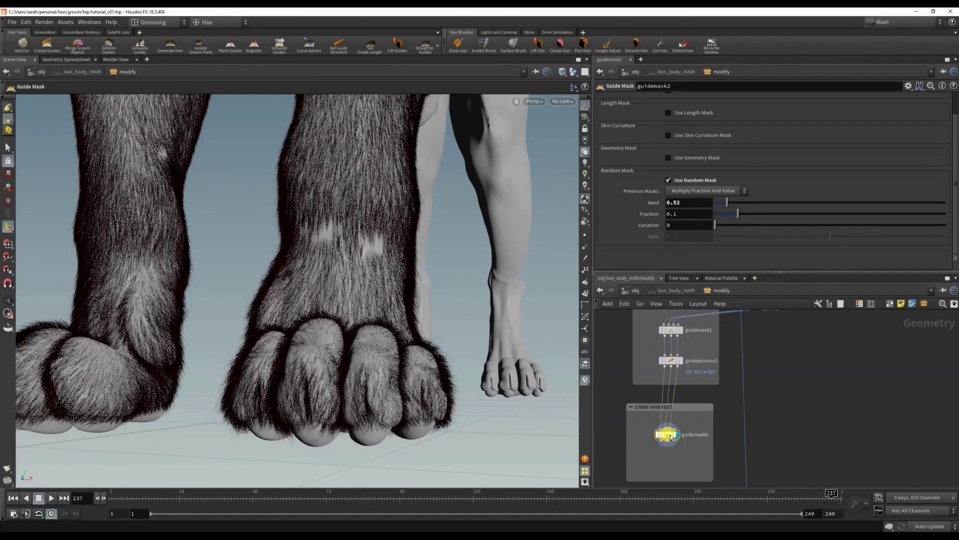
scroll(643, 214, "up", 3)
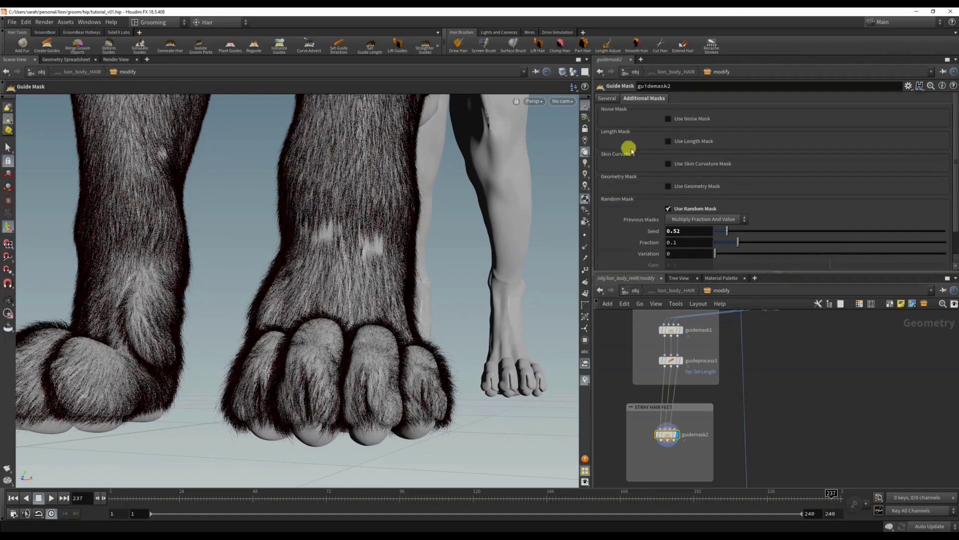
left_click(608, 98)
scroll(645, 173, "down", 2)
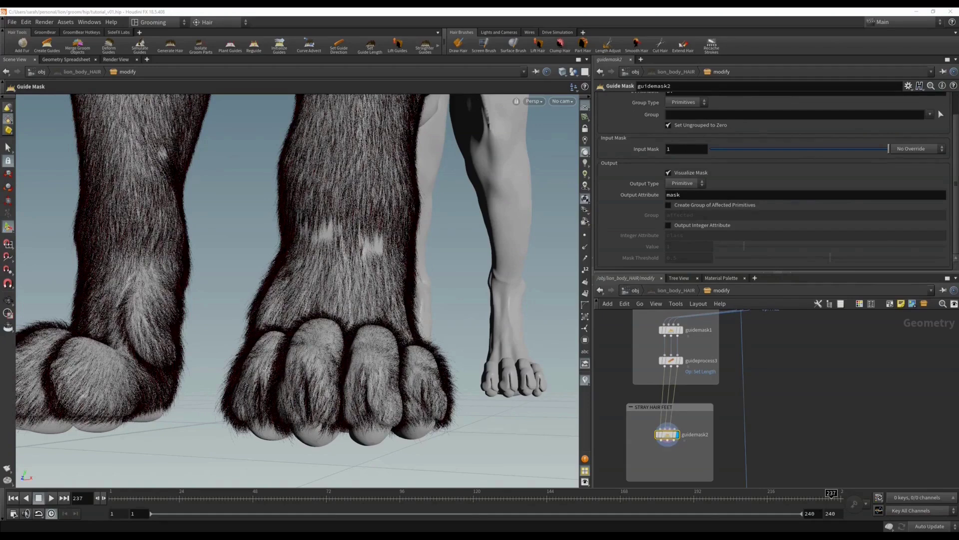
double_click(680, 195)
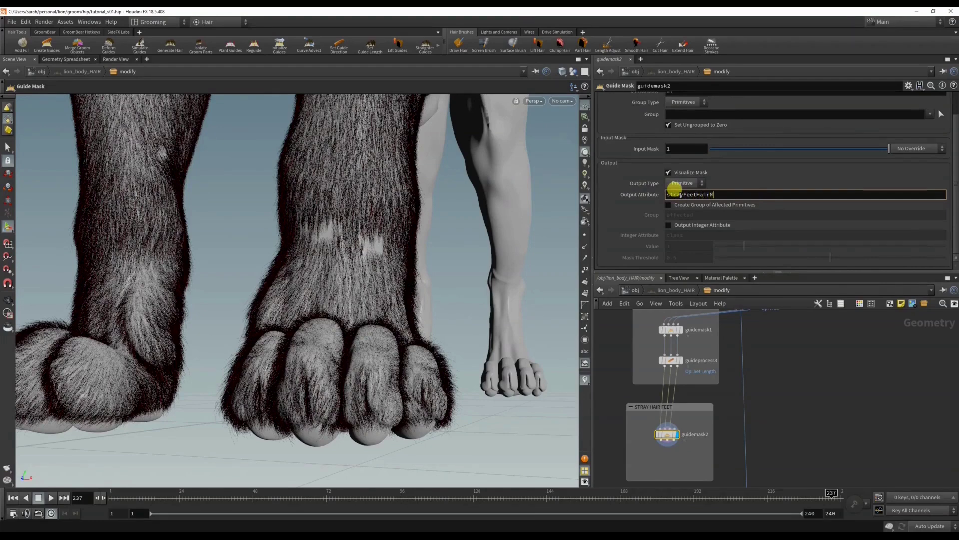
type("strayFeetHairMask")
key("ctrl+a")
key("ctrl+c")
left_click(669, 205)
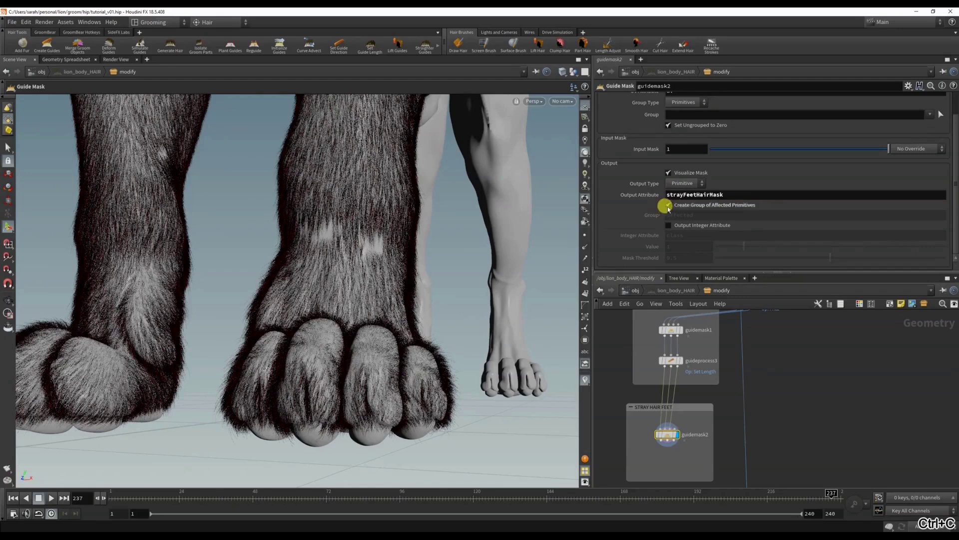
double_click(699, 215)
key("ctrl+v")
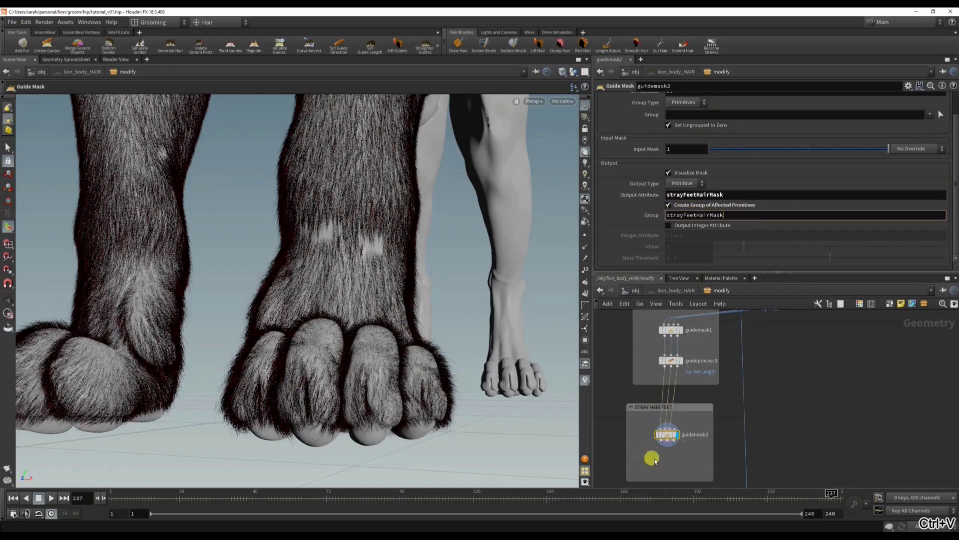
Examine guidemask2's additional mask settings and the random mask's distribution across the front legs and paws
scroll(618, 139, "up", 2)
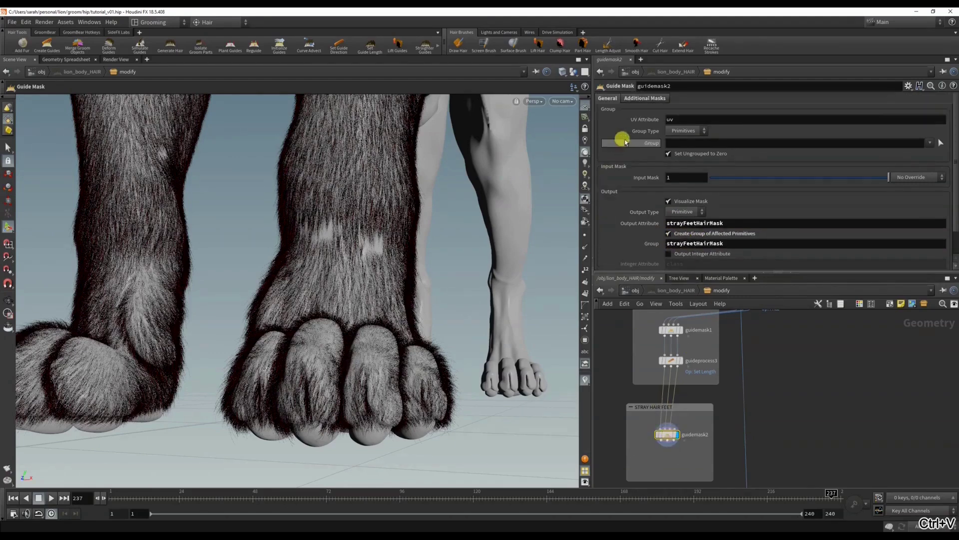
left_click(644, 98)
middle_click_drag(328, 280, 324, 267, "alt")
right_click_drag(324, 267, 395, 284, "alt")
left_click_drag(385, 287, 448, 302, "alt")
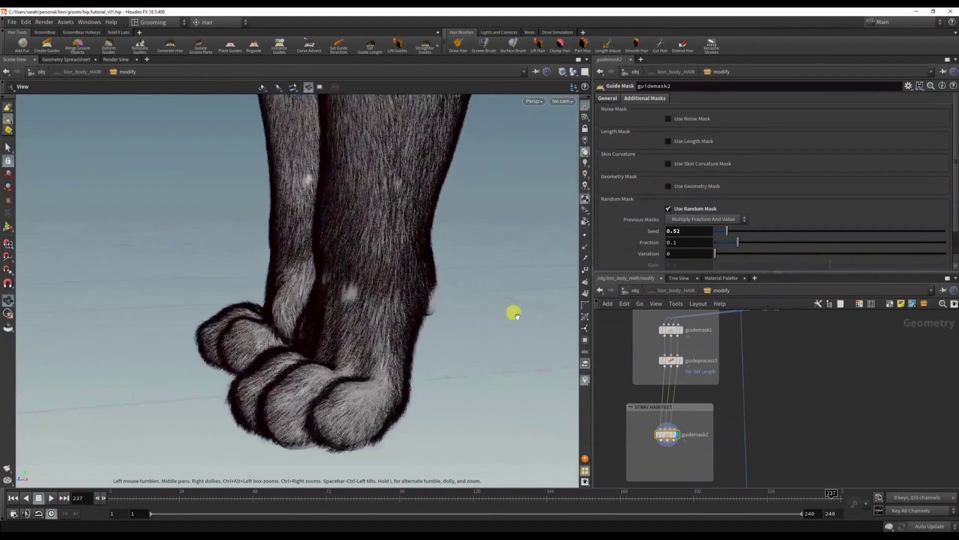
left_click_drag(375, 264, 396, 223)
right_click_drag(345, 278, 382, 295)
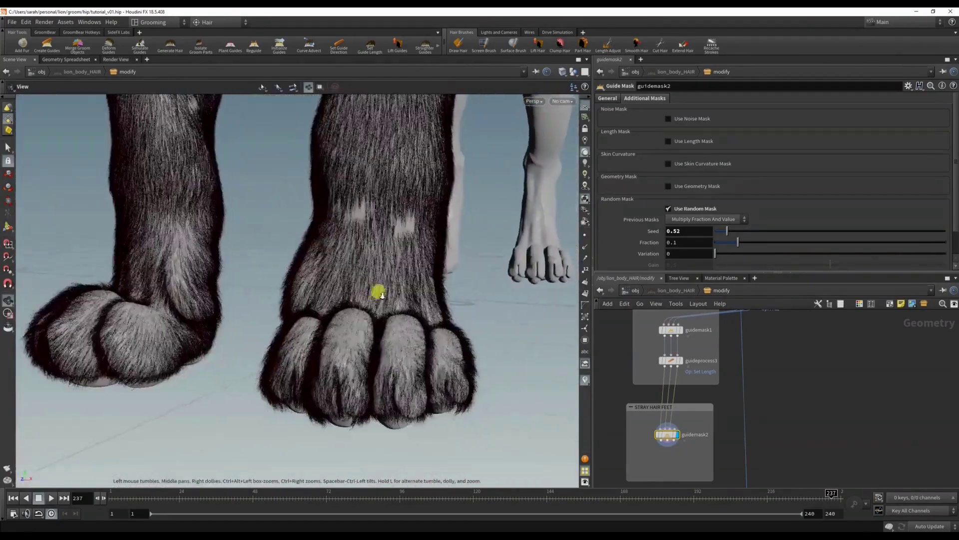
left_click_drag(382, 295, 418, 311)
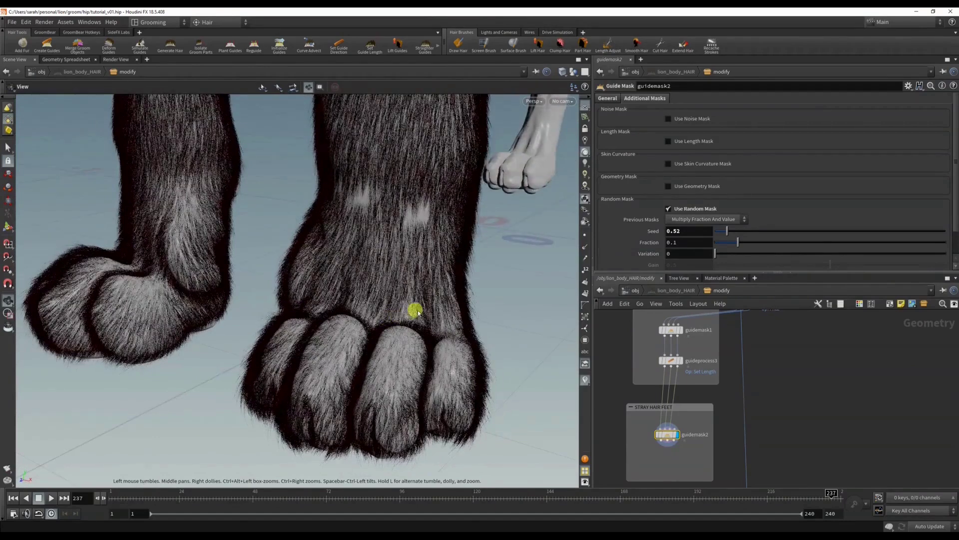
key("Return")
Override guidemask2's input mask with the skin attribute pawLift
left_click(609, 99)
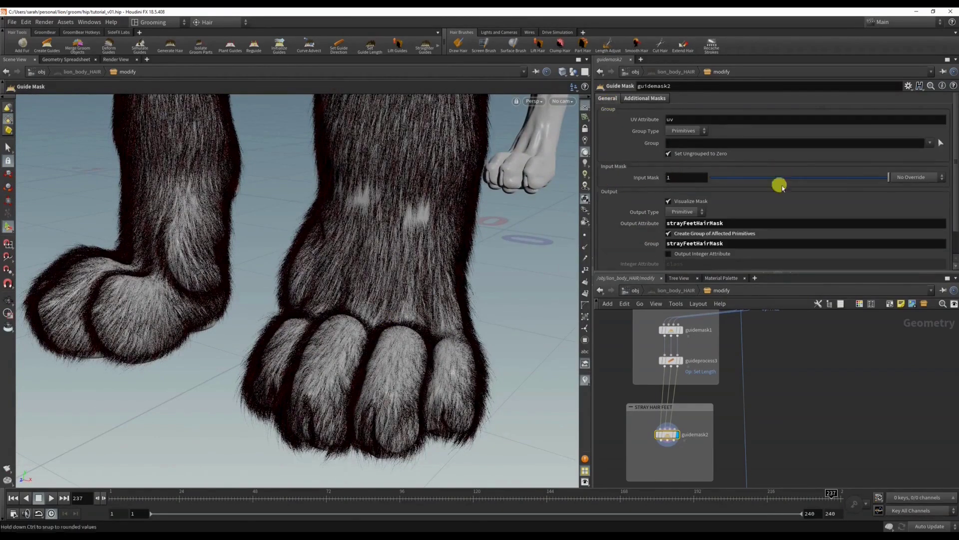
left_click(924, 178)
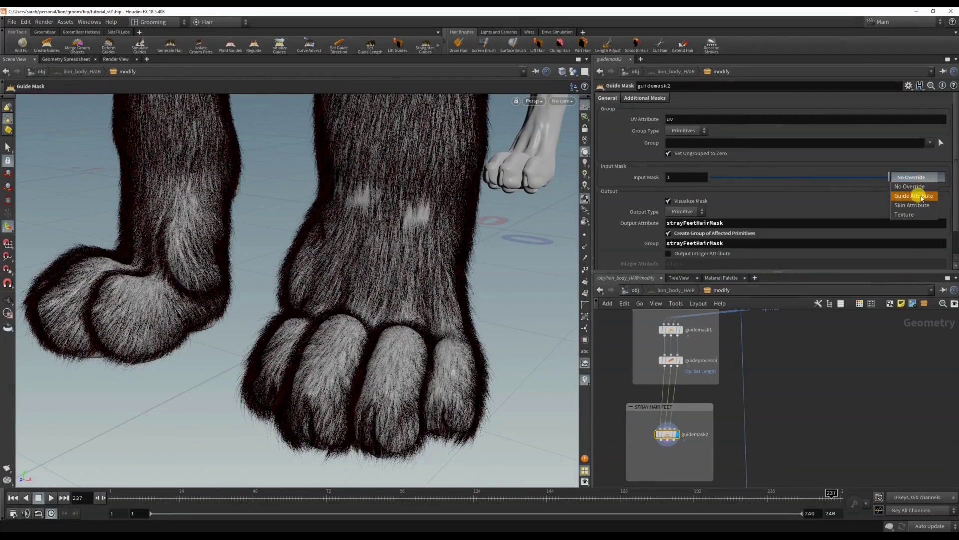
left_click(914, 205)
left_click(925, 190)
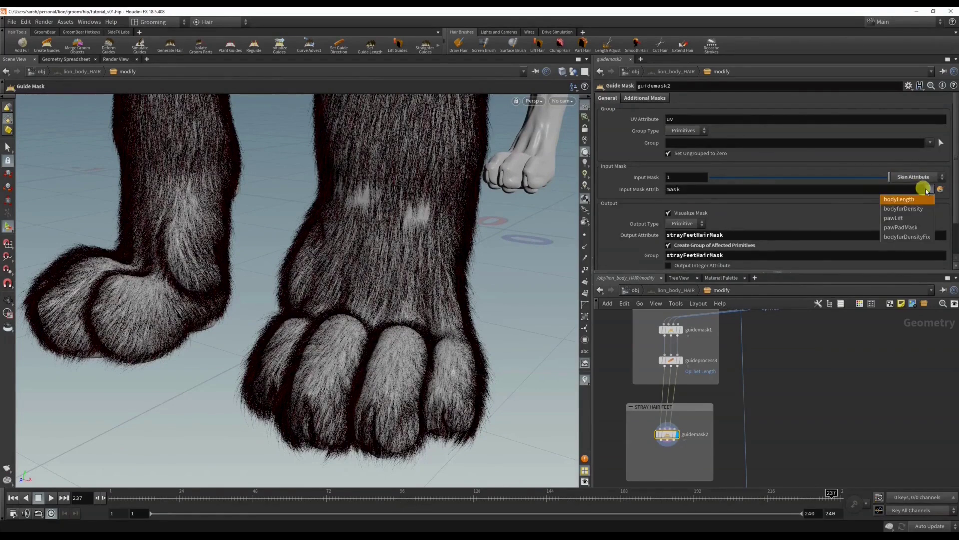
left_click(905, 219)
Inspect the masked hairs on the front legs and toes from close up and from several angles
scroll(367, 245, "down", 5)
middle_click_drag(364, 233, 337, 294, "alt")
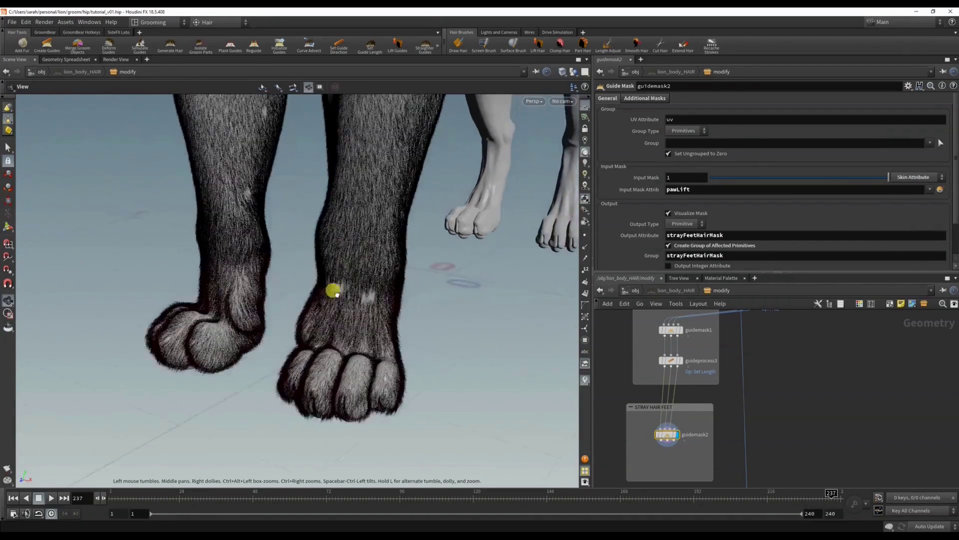
right_click_drag(337, 294, 511, 310, "alt")
left_click_drag(442, 329, 300, 258, "alt")
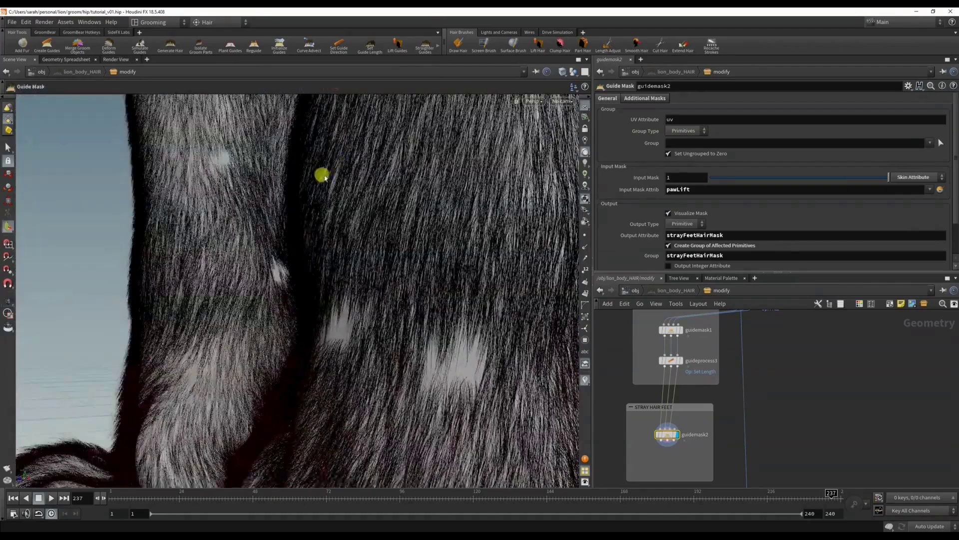
key("Escape")
scroll(448, 118, "down", 8)
scroll(428, 349, "up", 4)
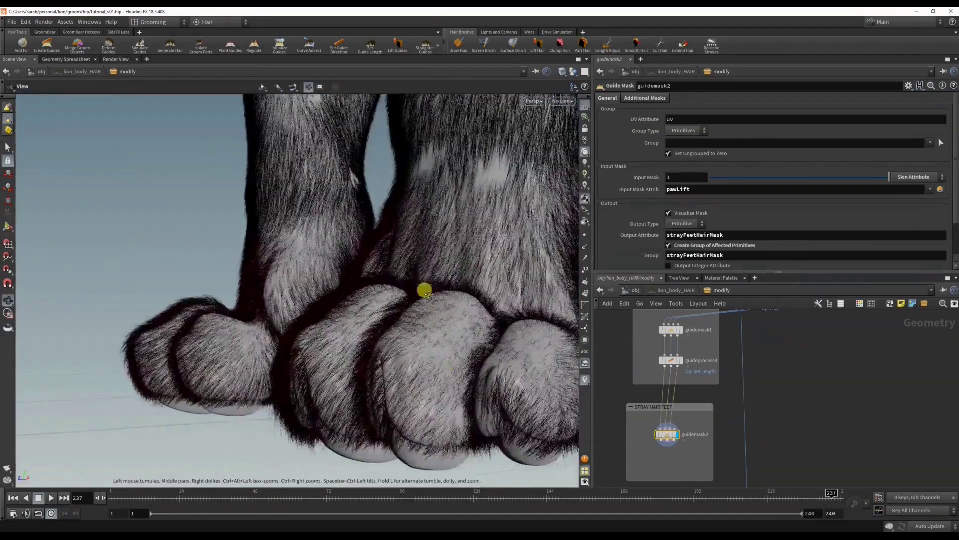
scroll(422, 306, "up", 3)
scroll(450, 313, "down", 8)
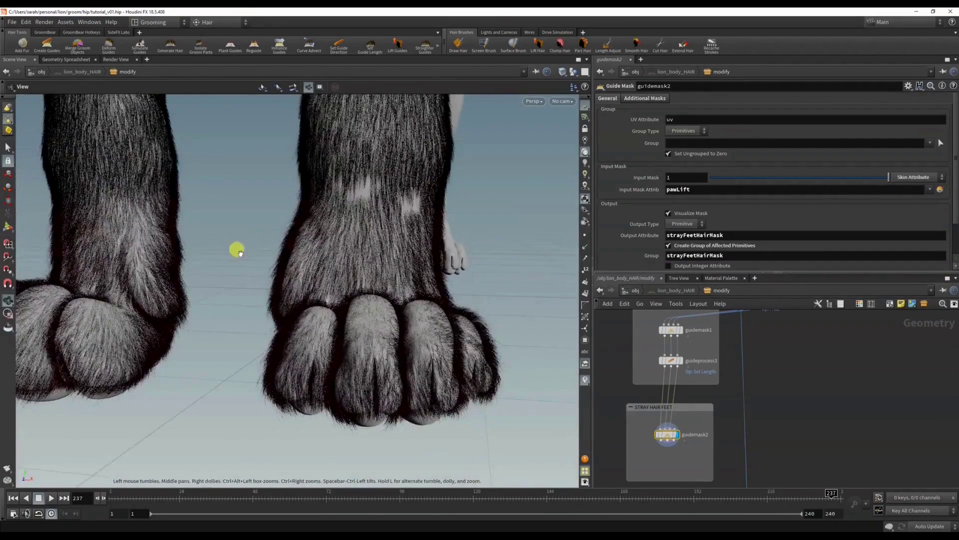
left_click_drag(240, 253, 274, 255, "alt")
Add a Guide Process (Set Length) node inside the STRAY HAIR FEET box, wire guidemask2's three outputs into it, and display it
middle_click_drag(650, 457, 664, 439)
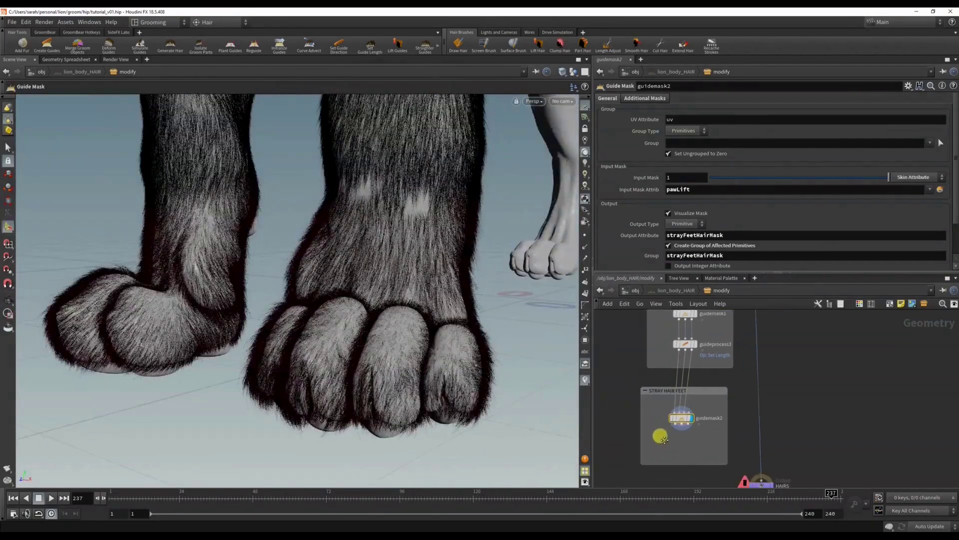
key("Tab")
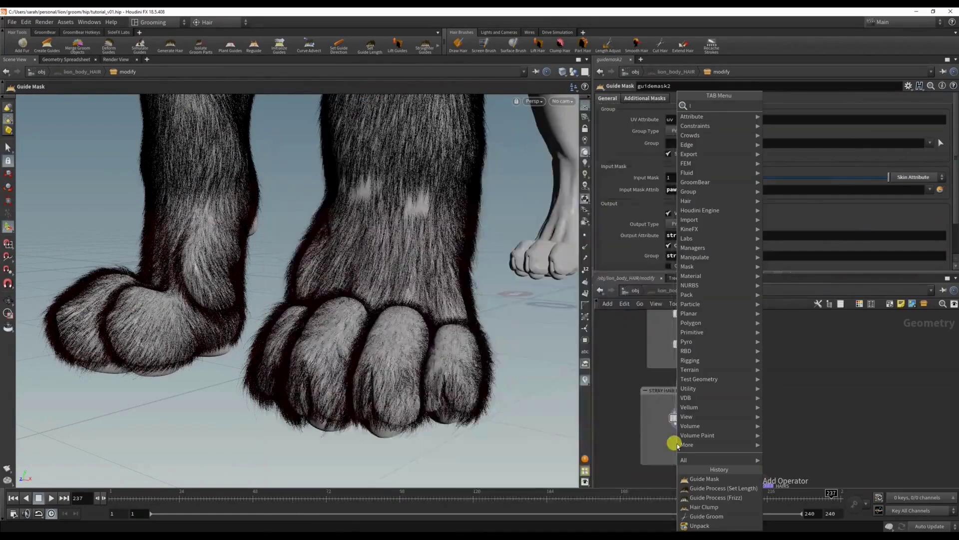
type("len")
key("Return")
left_click(675, 443)
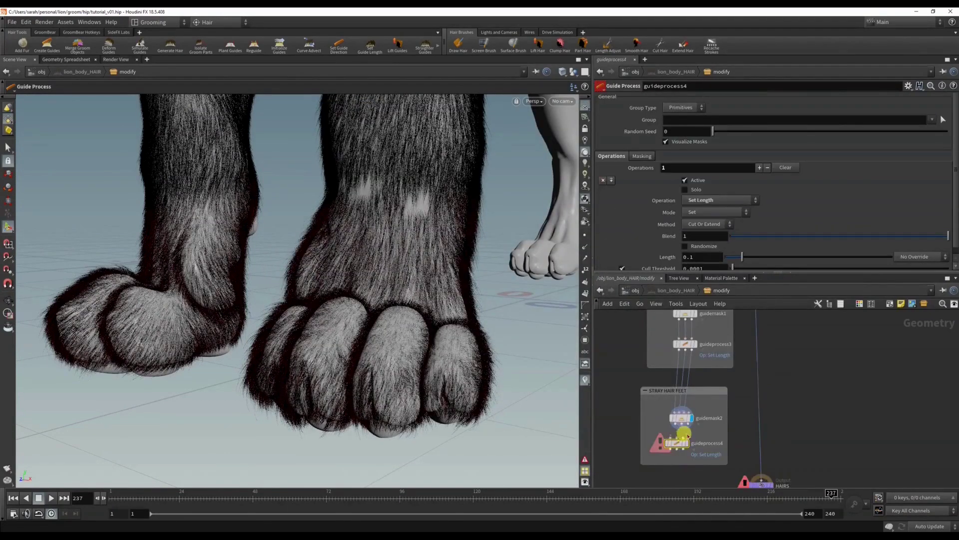
scroll(665, 444, "up", 3)
left_click_drag(658, 438, 683, 421)
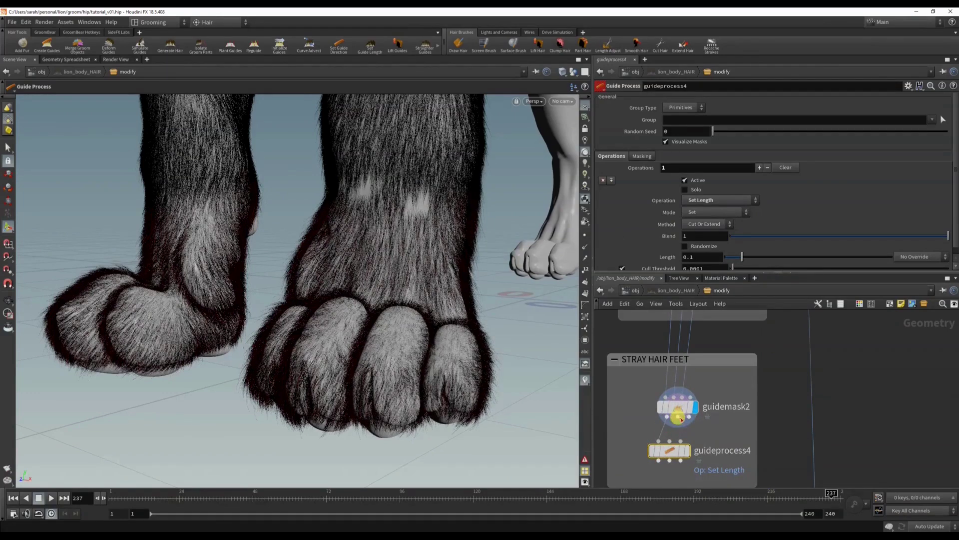
left_click(687, 450)
mouse_move(677, 455)
left_mouse_down()
mouse_move(695, 452)
mouse_move(685, 454)
left_mouse_up()
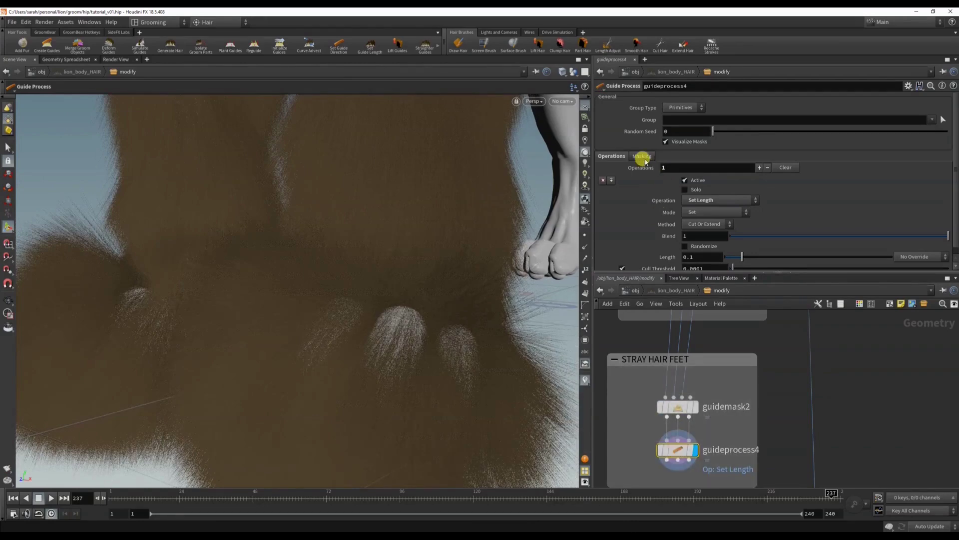
Restrict guideprocess4 to the strayFeetHairMask group and set its length operation to Multiply mode with the Scale method
left_click(929, 120)
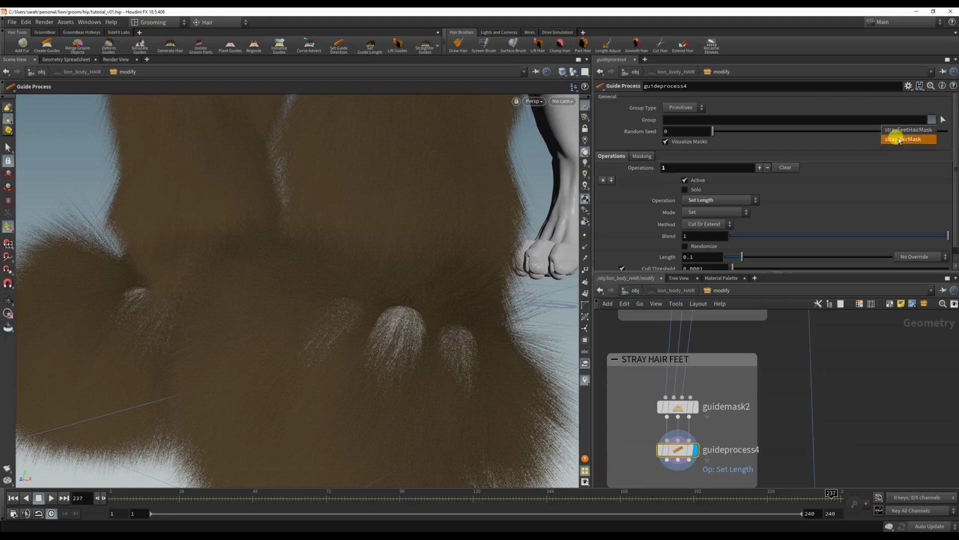
left_click(916, 130)
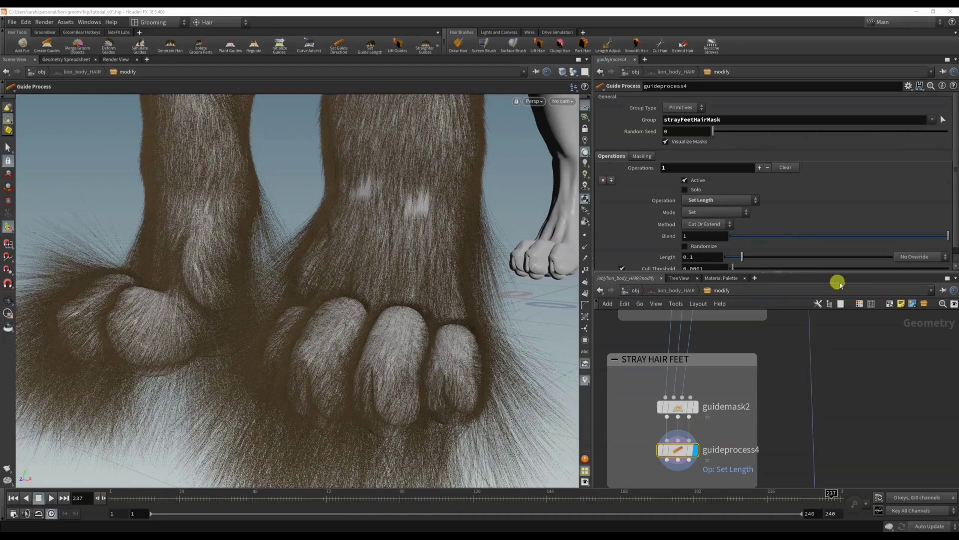
scroll(764, 216, "down", 1)
left_click(719, 205)
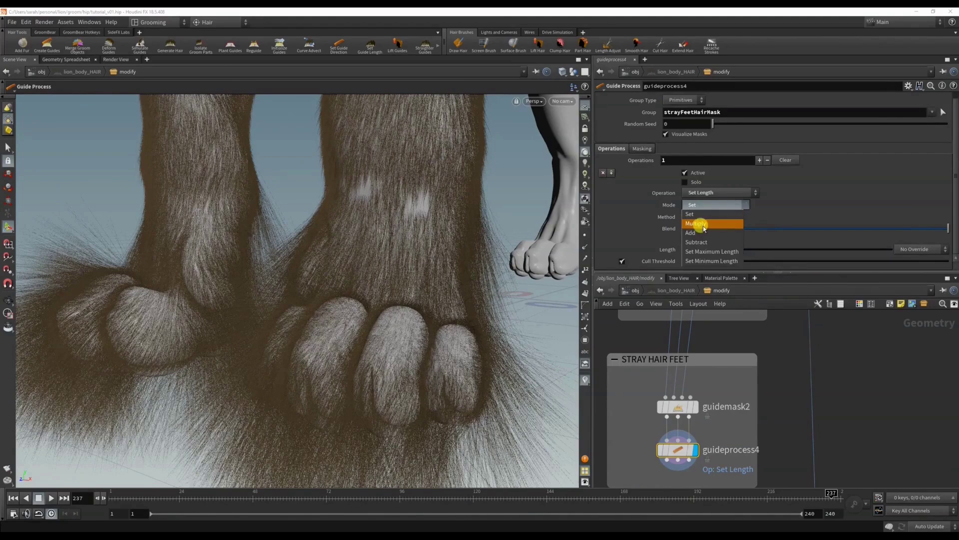
left_click(705, 225)
left_click(706, 216)
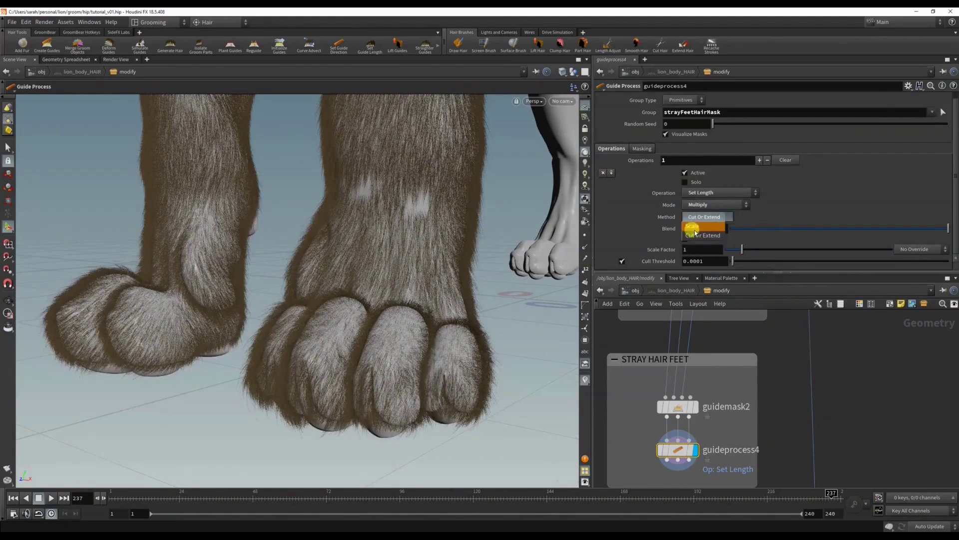
left_click(693, 227)
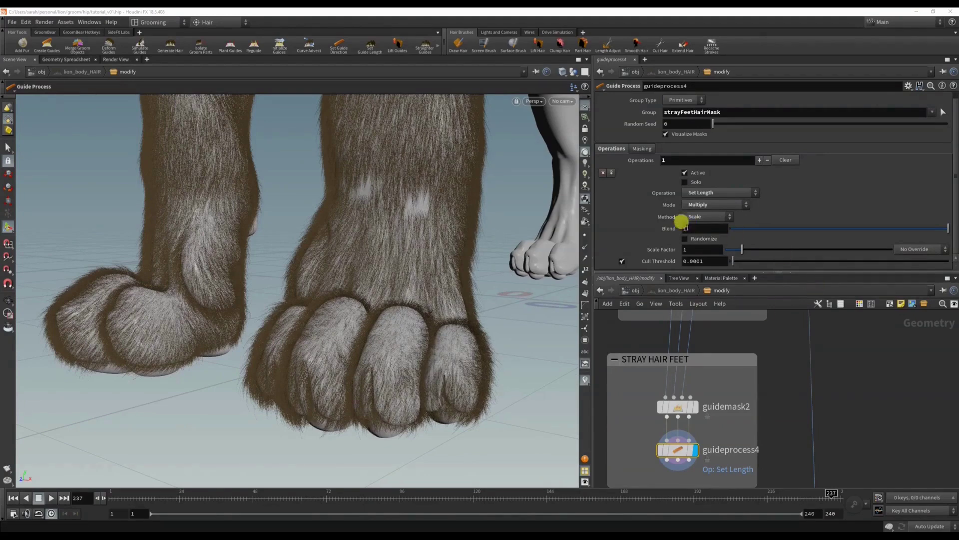
Randomize guideprocess4's length scaling with a maximum scale factor of 1.5 and check the paws
left_click(695, 250)
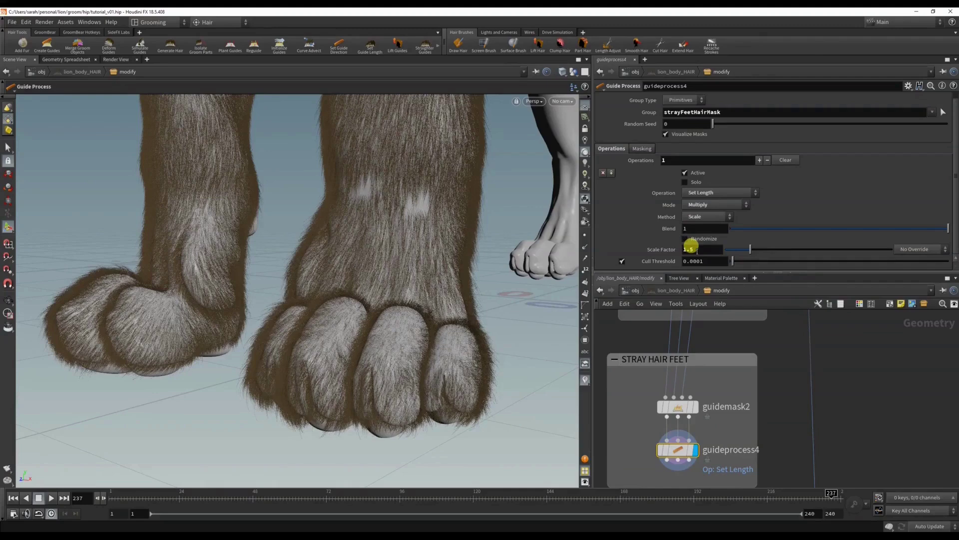
left_click(709, 240)
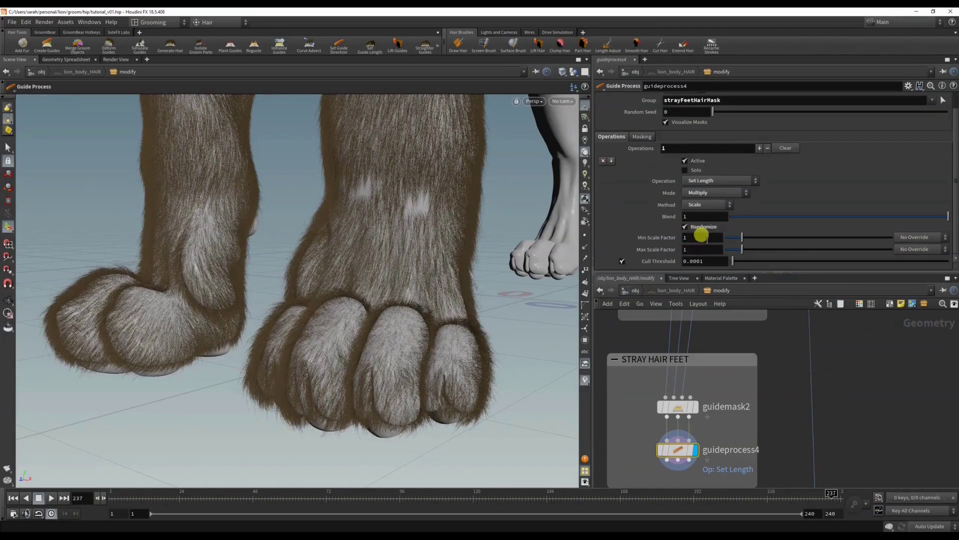
left_click(704, 250)
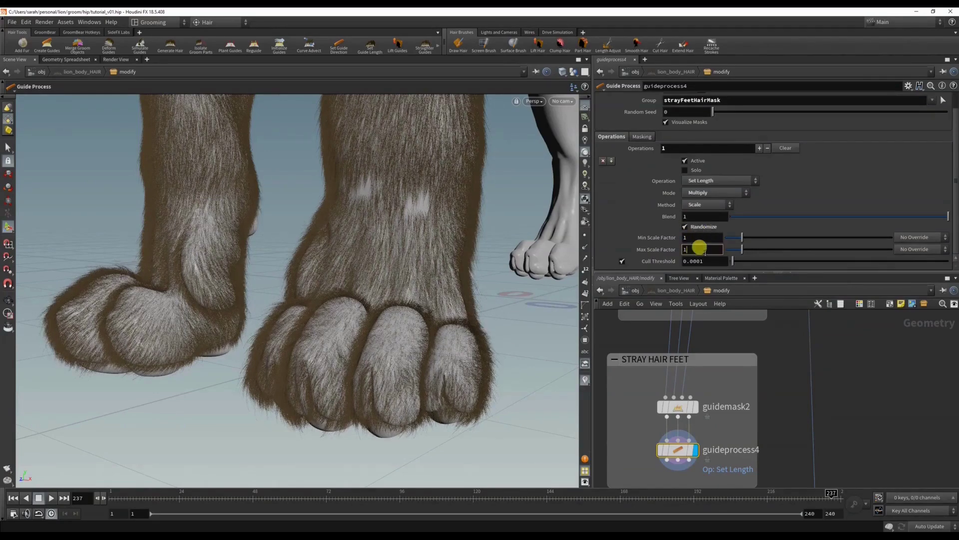
type("1.5")
key("Return")
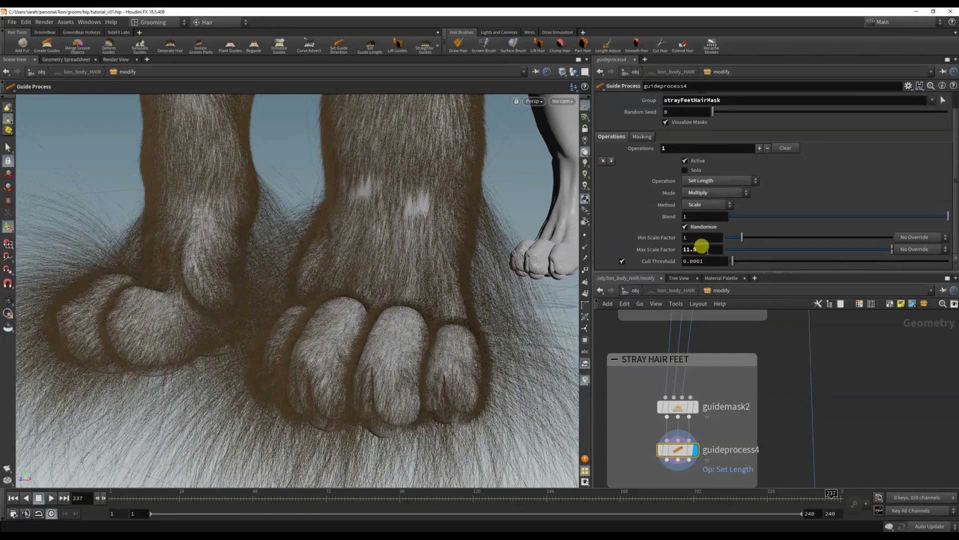
double_click(690, 252)
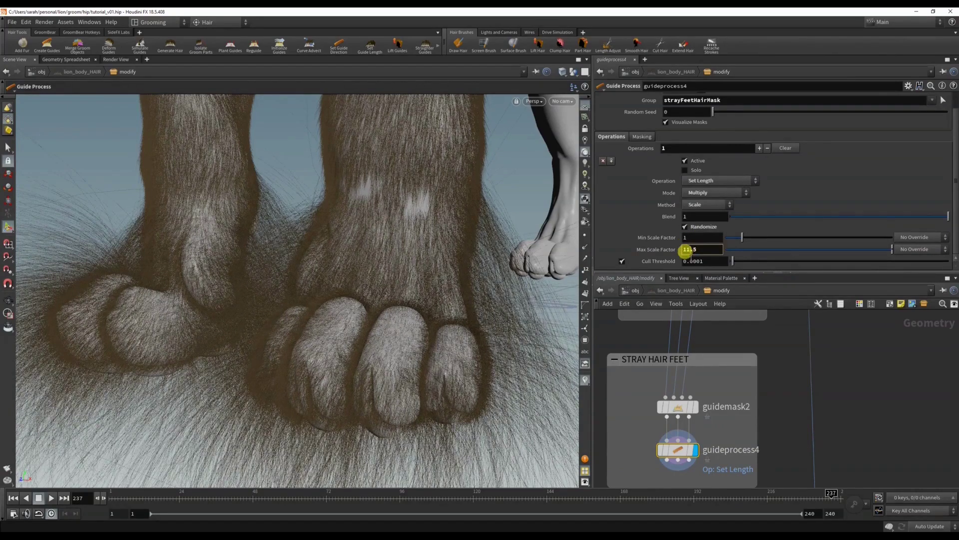
type("1.5")
key("Return")
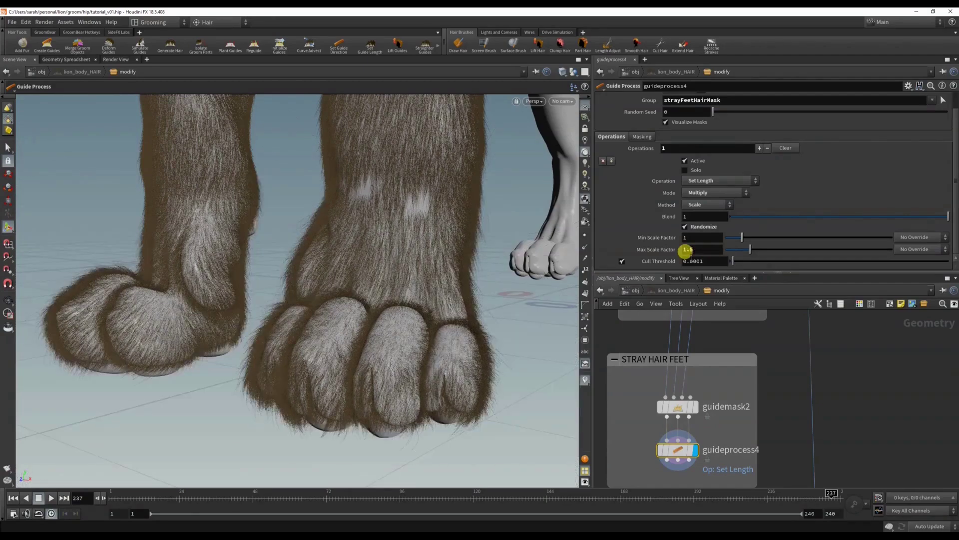
key("Escape")
mouse_move(464, 311)
left_mouse_down()
mouse_move(338, 310)
mouse_move(298, 293)
mouse_move(360, 278)
mouse_move(420, 307)
mouse_move(345, 317)
mouse_move(425, 229)
mouse_move(364, 310)
mouse_move(339, 280)
mouse_move(377, 306)
left_mouse_up()
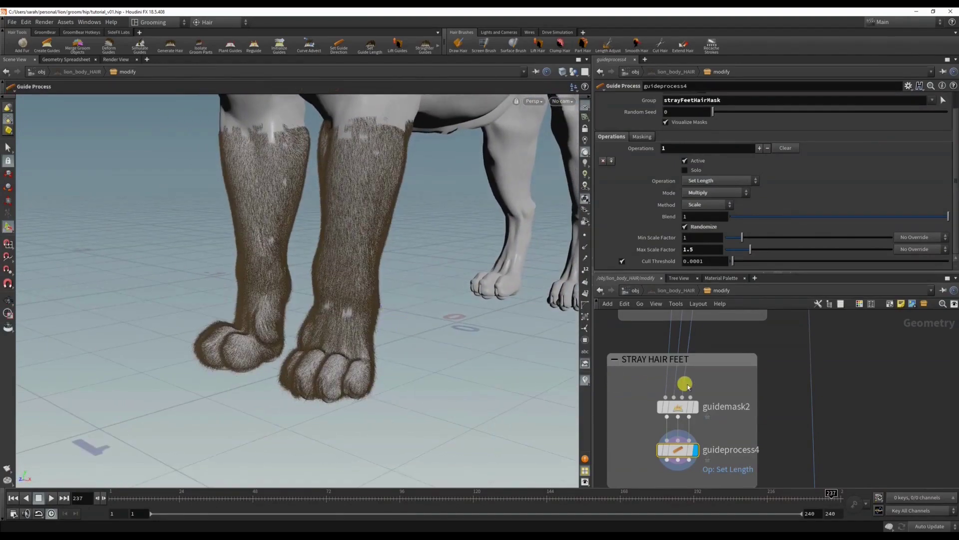
mouse_move(687, 414)
scroll(687, 414, "down", 3)
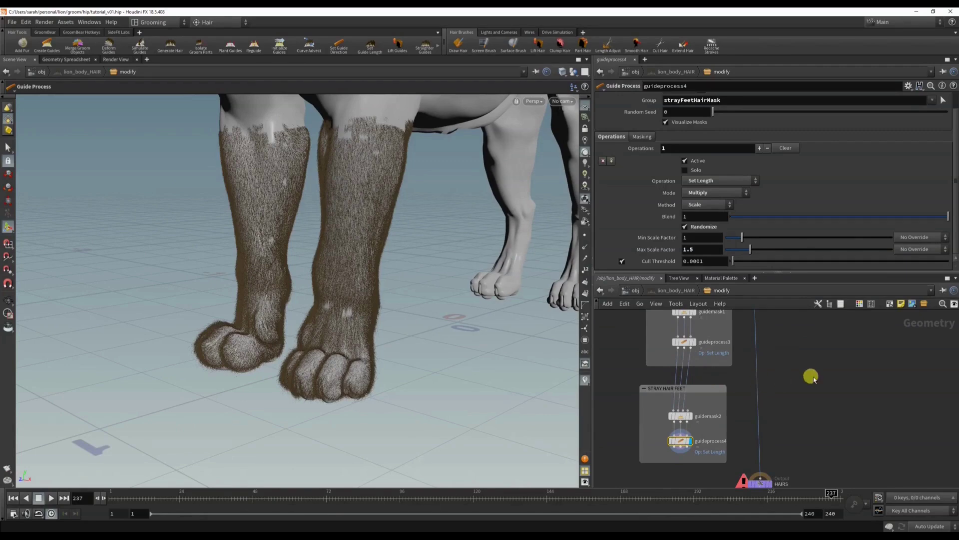
key("Tab")
type("gui")
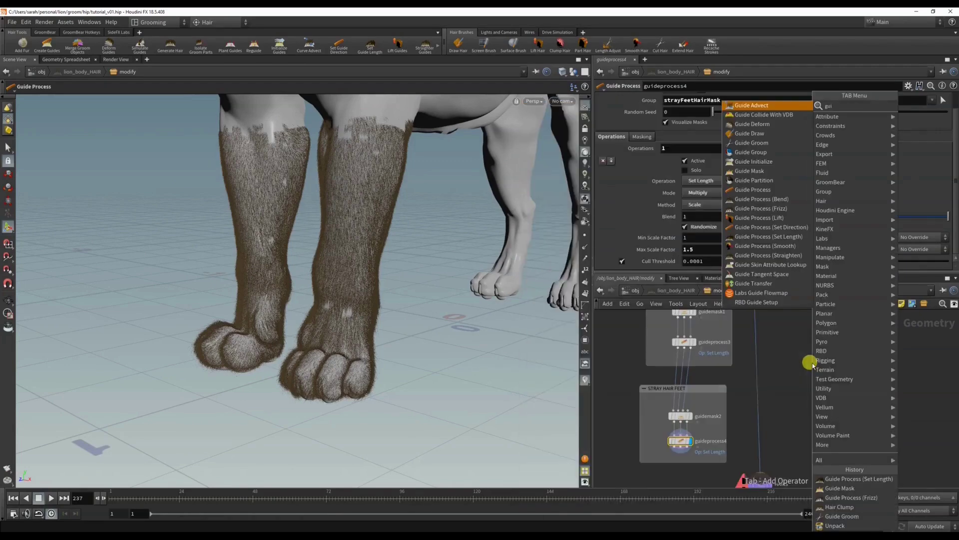
type("de")
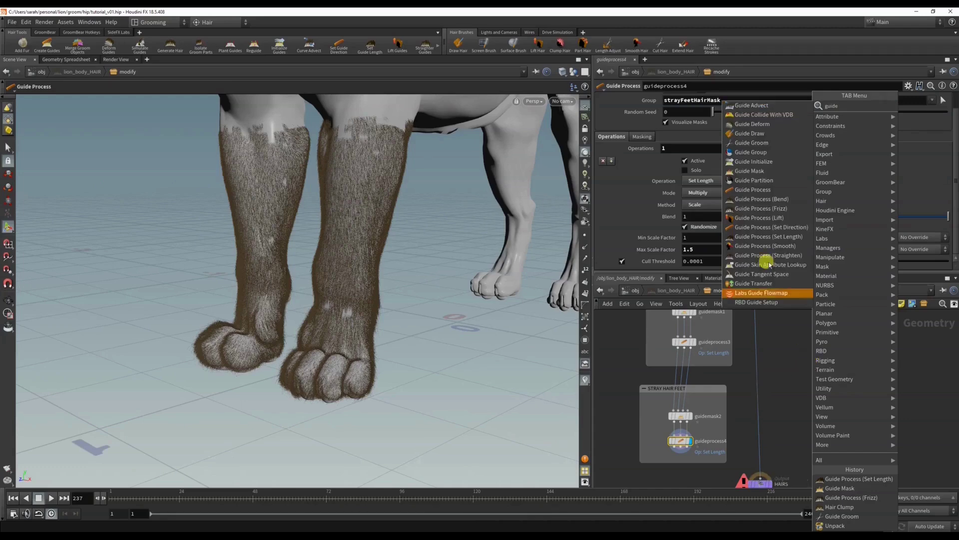
left_click(762, 208)
left_click(815, 388)
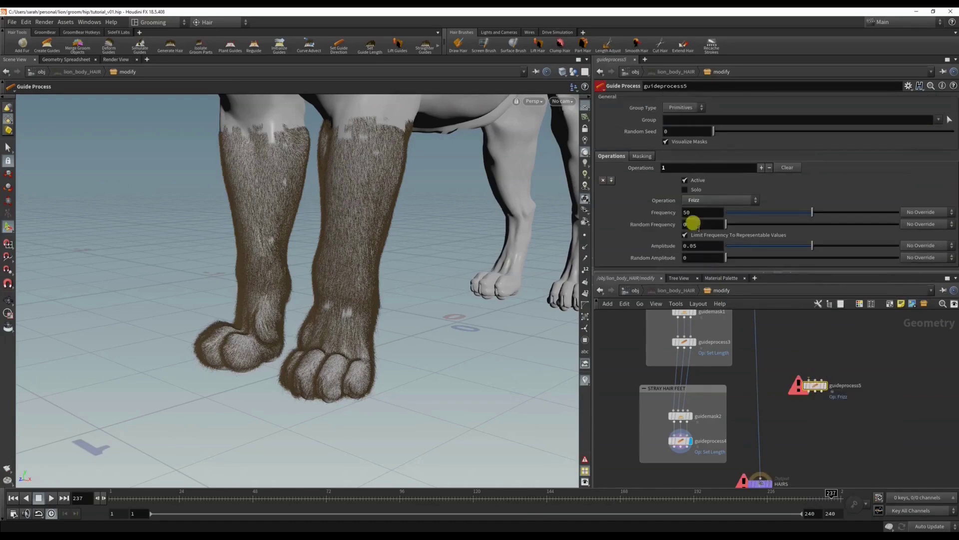
left_click(720, 200)
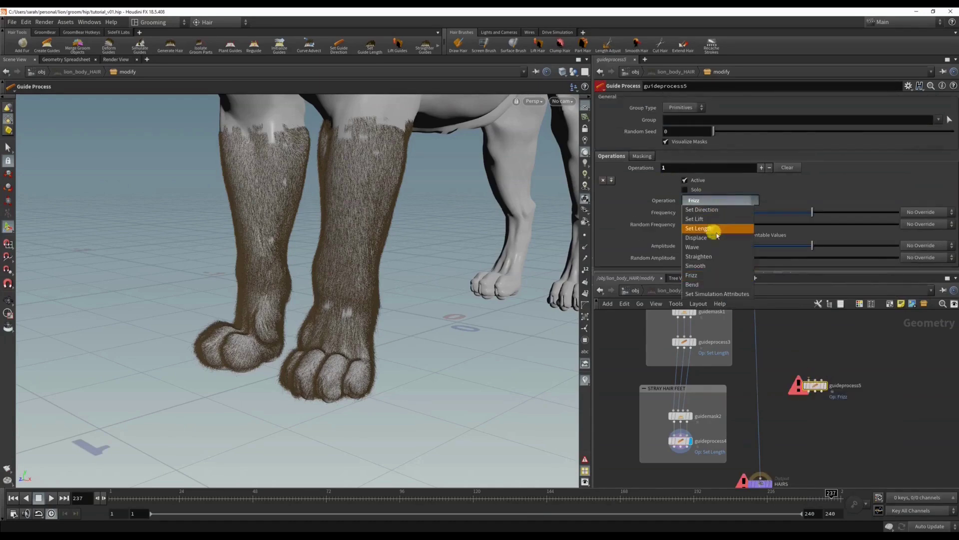
key("Escape")
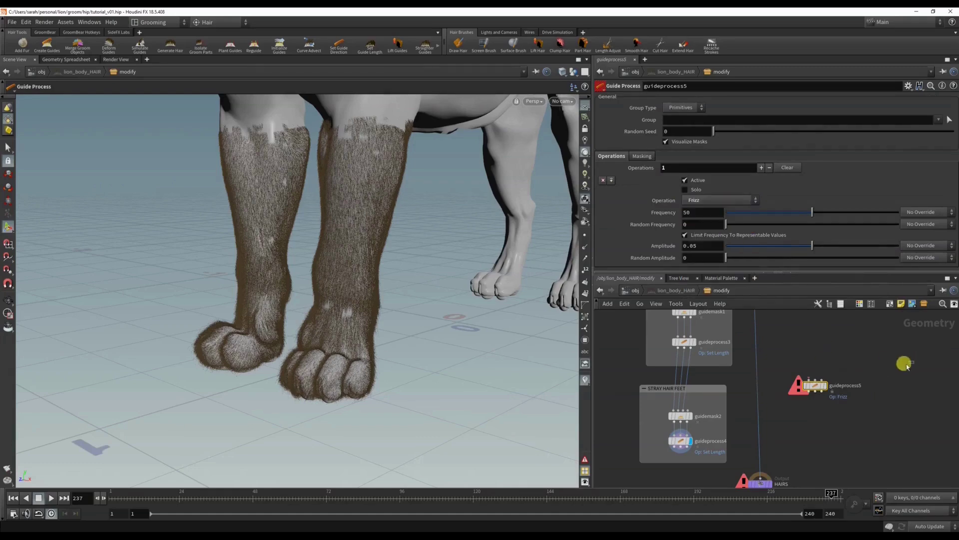
key("Delete")
middle_click_drag(806, 419, 797, 348)
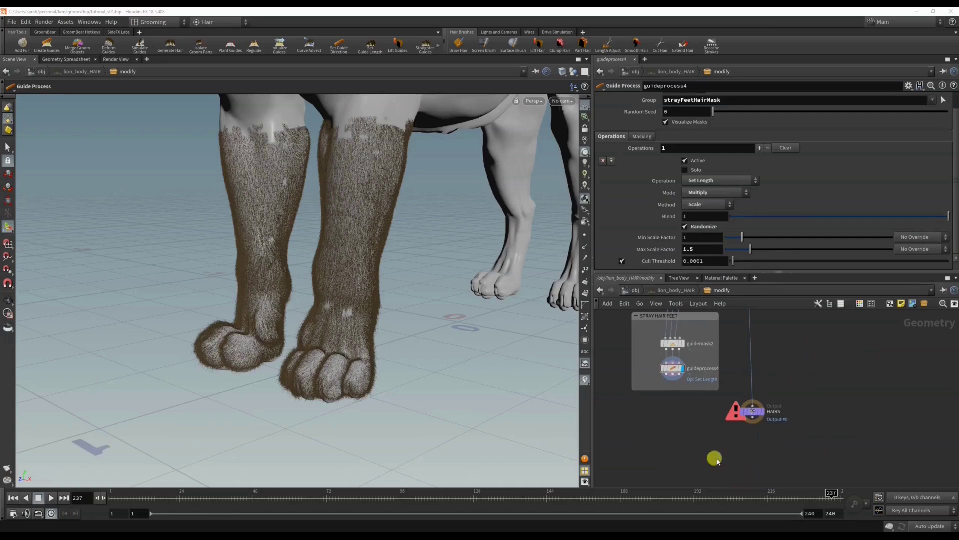
Move the HAIRS output node further down and wire guideprocess4's first output into it
left_click_drag(752, 411, 752, 451)
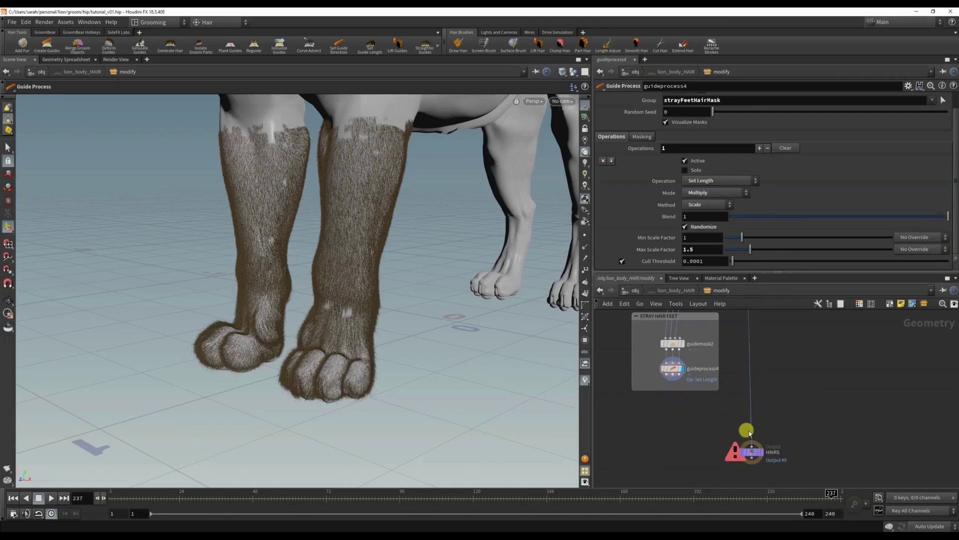
scroll(751, 452, "up", 3)
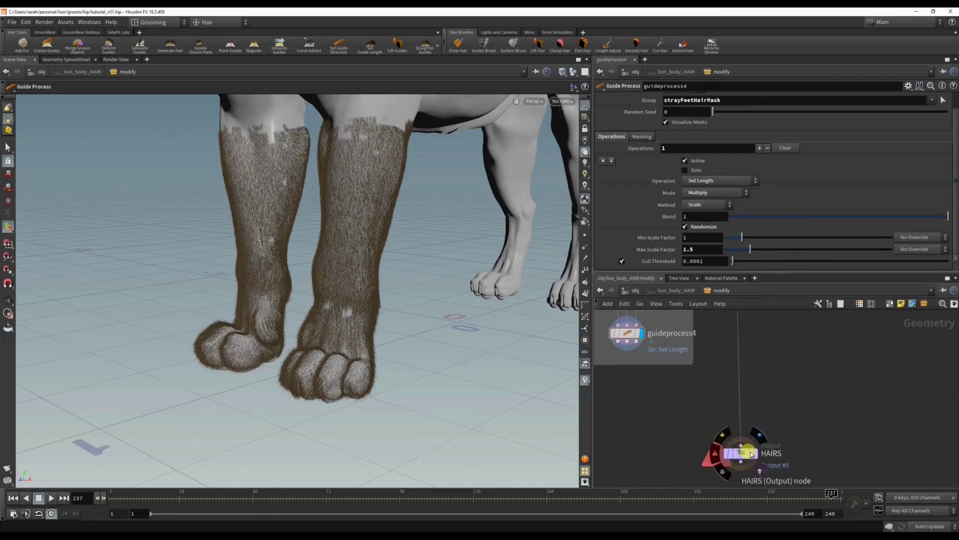
scroll(752, 454, "down", 3)
left_click_drag(661, 384, 748, 453)
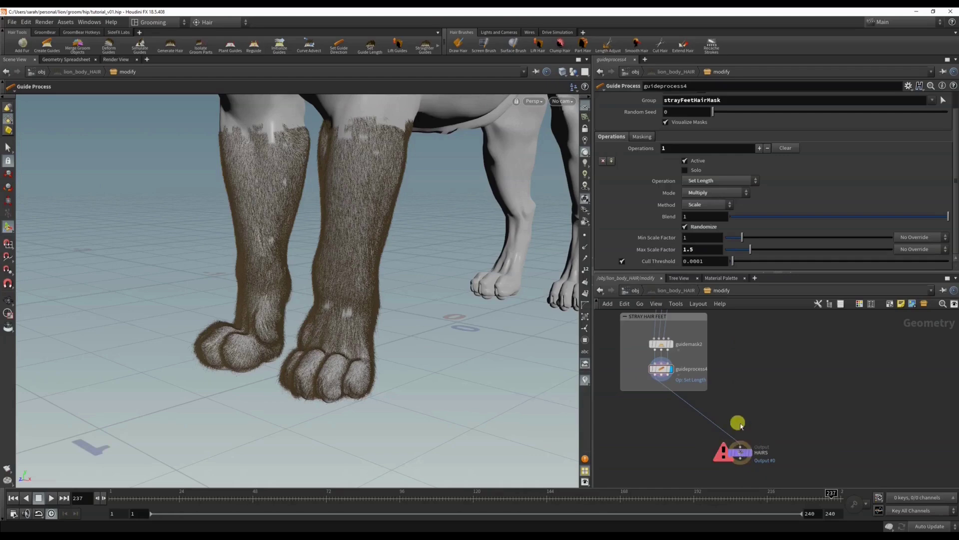
Add a Guide Collide With VDB node between the STRAY HAIR FEET box and the HAIRS output
scroll(714, 407, "up", 1)
key("Tab")
type("guide fr")
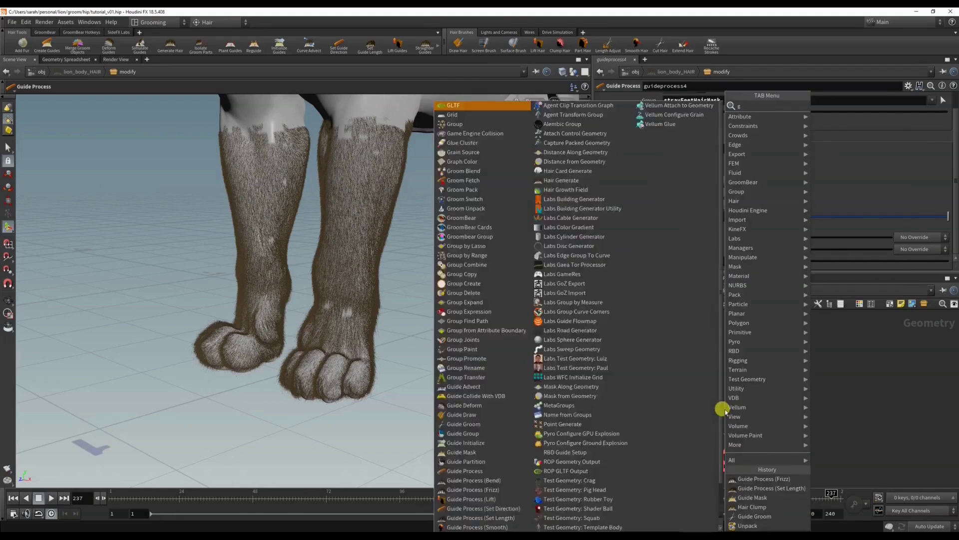
key("Return")
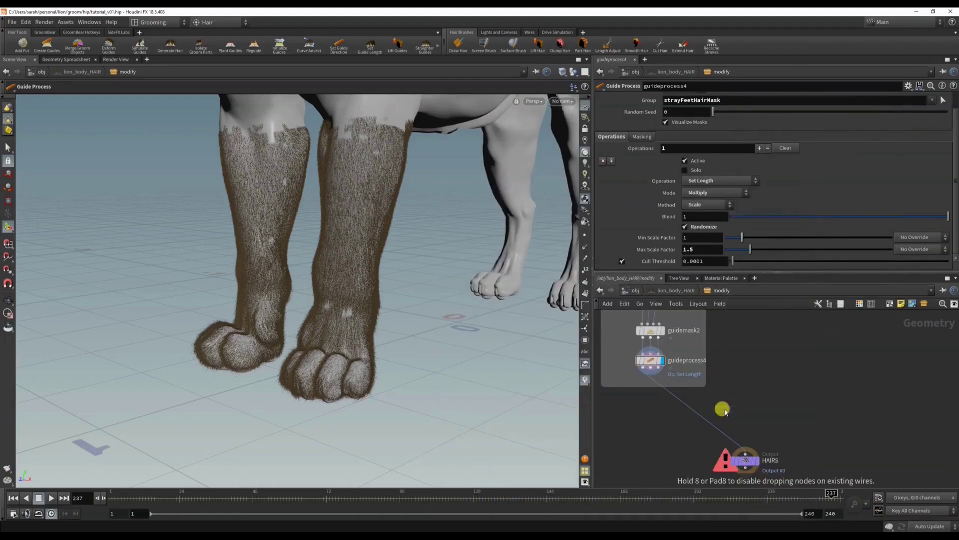
double_click(725, 409)
left_click(720, 289)
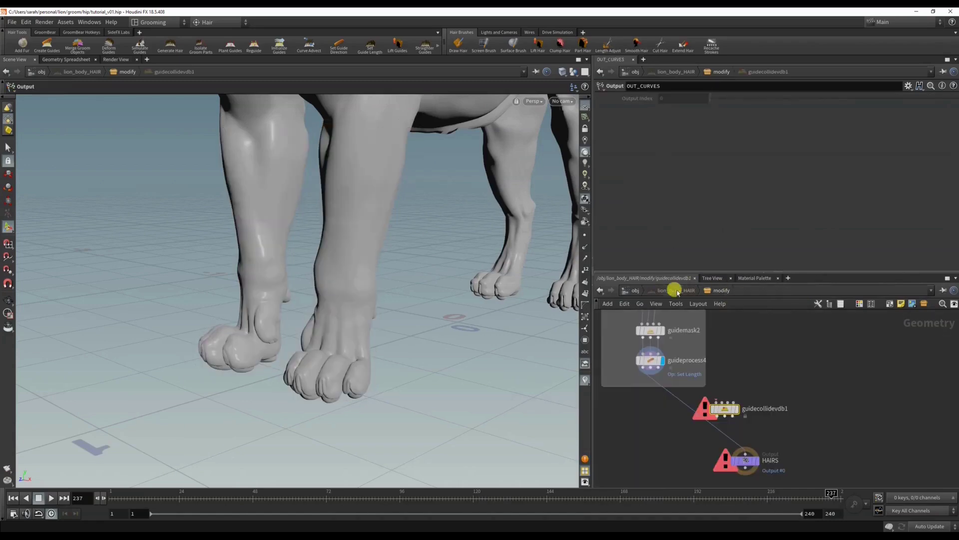
Insert guidecollidevdb1 on the wire to HAIRS, connect guideprocess4's three outputs to it, and display it
left_click_drag(728, 406, 718, 430)
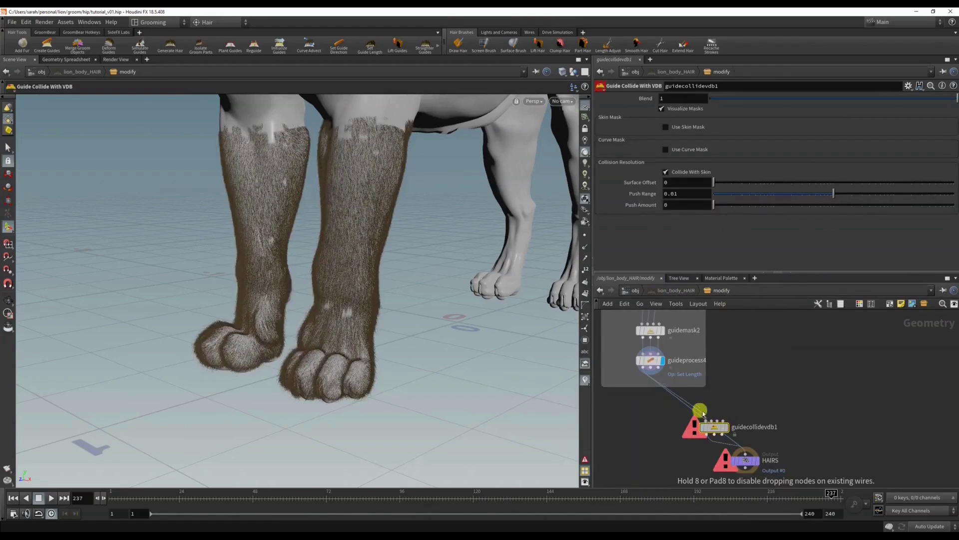
left_click_drag(651, 371, 716, 419)
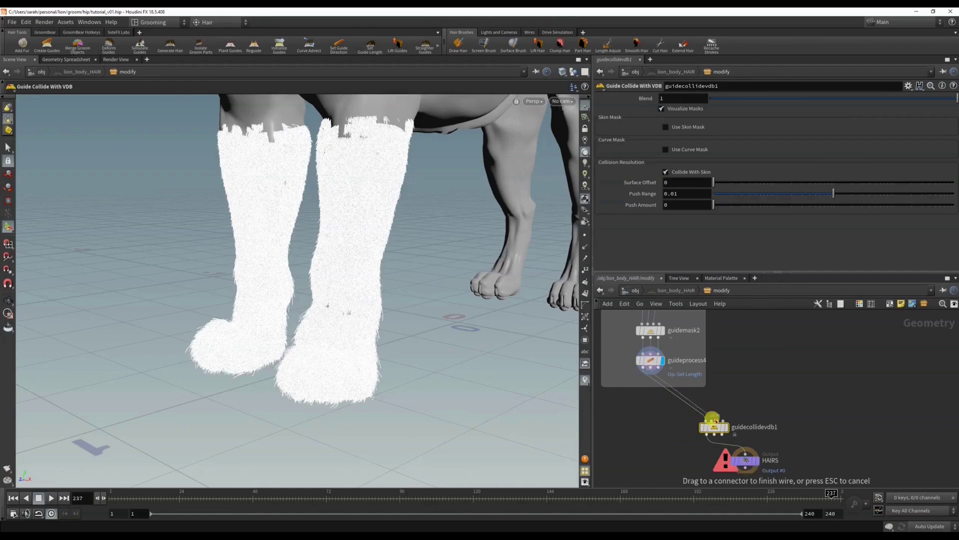
left_click_drag(667, 370, 720, 424)
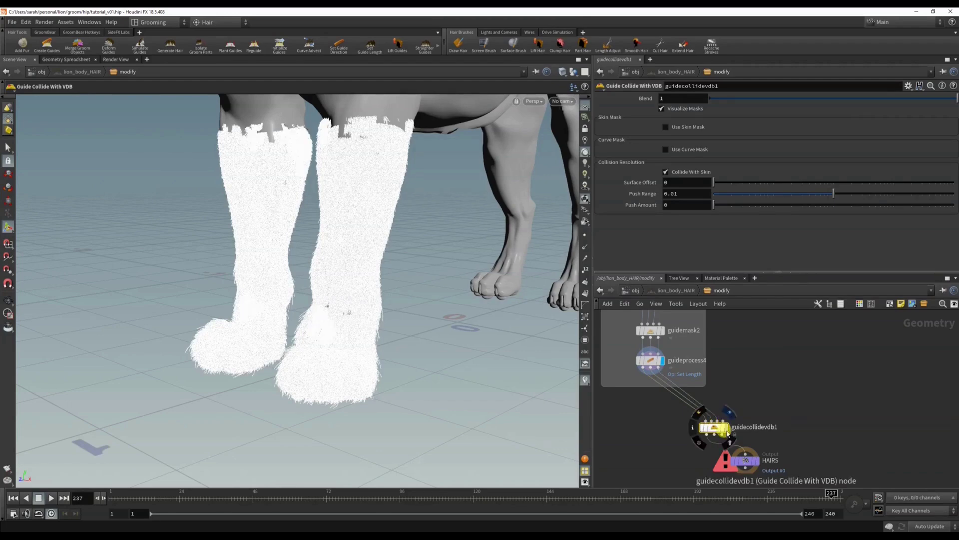
left_click(727, 428)
left_click(723, 421)
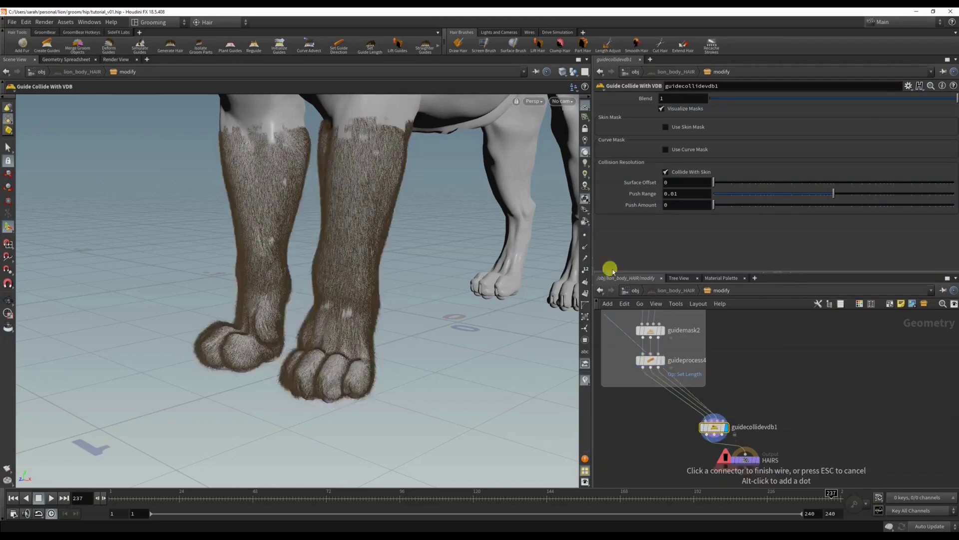
Try a Surface Offset of 0.00177828 and a Push Amount of 0.00202418 on guidecollidevdb1 and check the leg fur
left_click(768, 205)
scroll(398, 275, "up", 2)
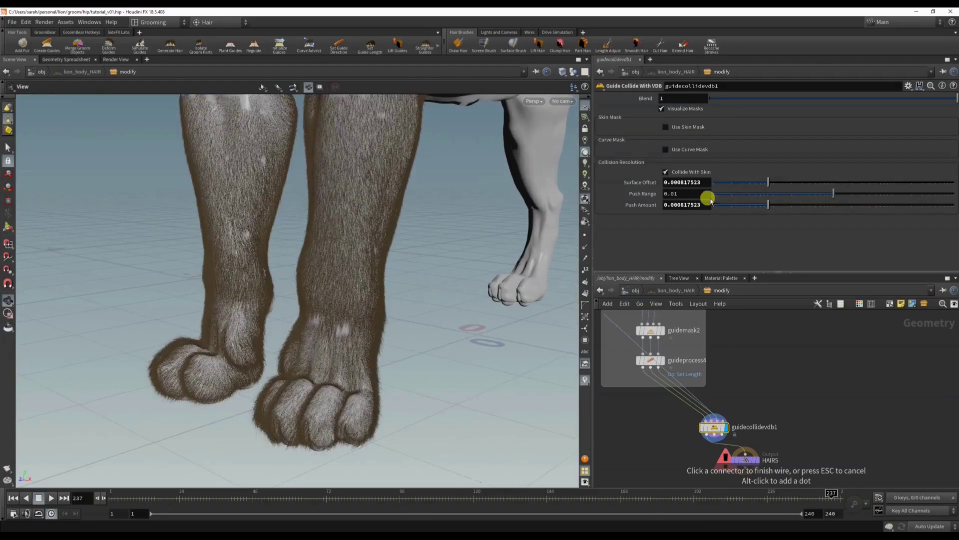
left_click(788, 182)
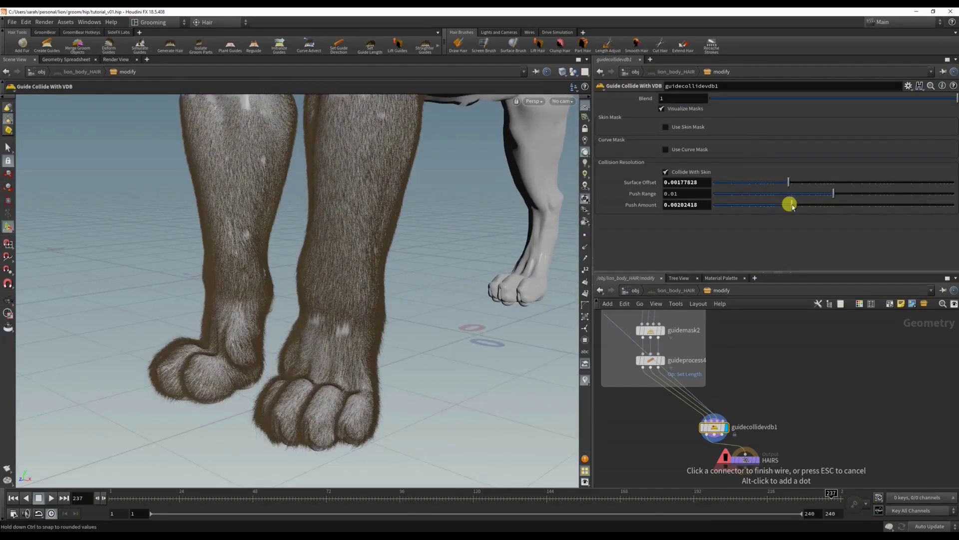
scroll(388, 347, "up", 6)
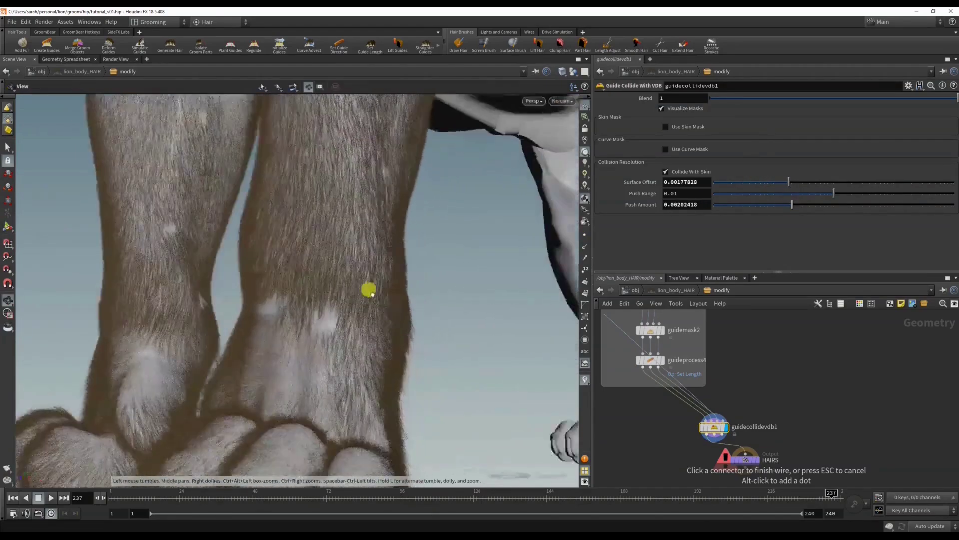
scroll(390, 289, "down", 4)
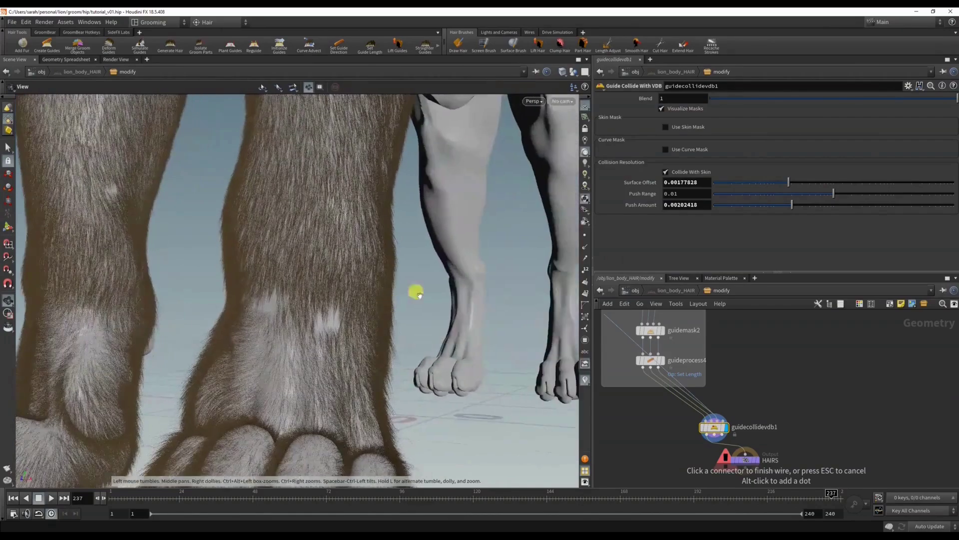
Lower guidecollidevdb1's Surface Offset to 0.000316228 and Push Amount to 0.000237137, and examine the bald patches up close
left_click(736, 205)
scroll(383, 337, "up", 5)
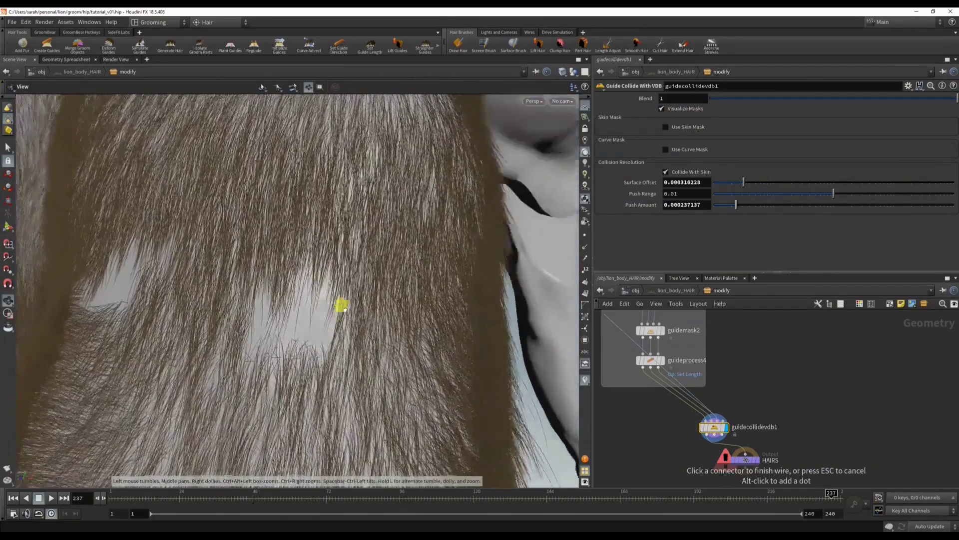
left_click_drag(344, 309, 404, 298)
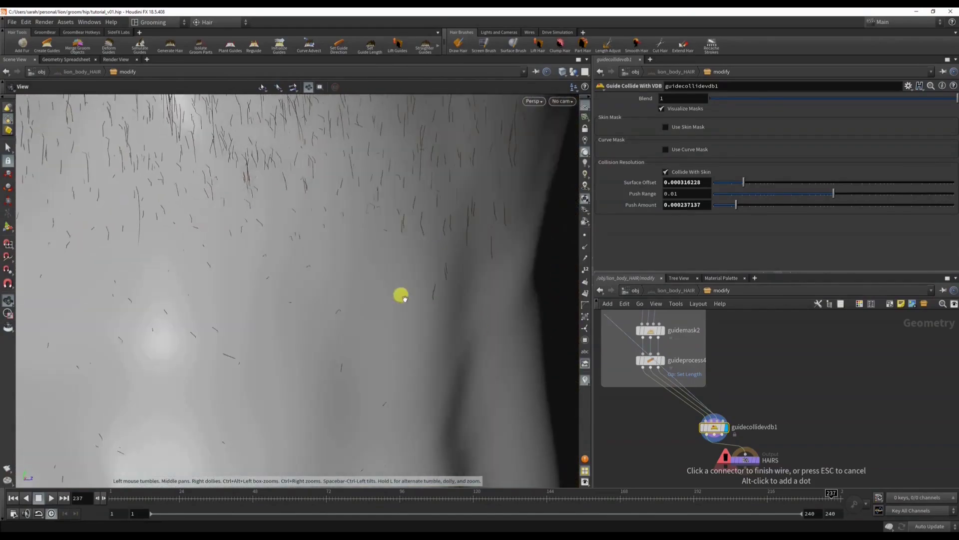
scroll(402, 297, "down", 4)
scroll(388, 290, "up", 4)
left_click_drag(316, 213, 373, 286)
Try a Surface Offset of 0.000149624, check the front paw again, and delete the guidecollidevdb1 node
left_click(725, 186)
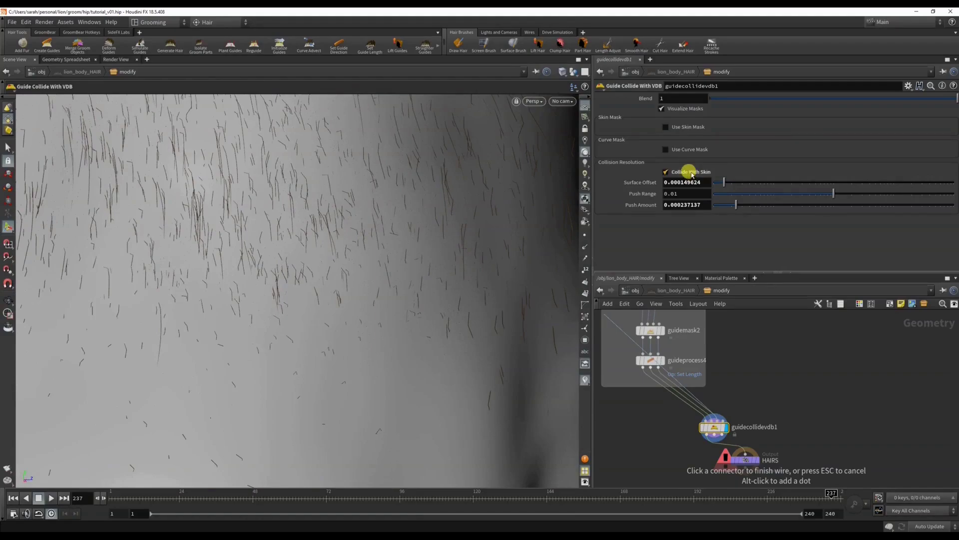
scroll(238, 316, "down", 5)
left_click_drag(263, 311, 245, 293)
scroll(307, 322, "down", 5)
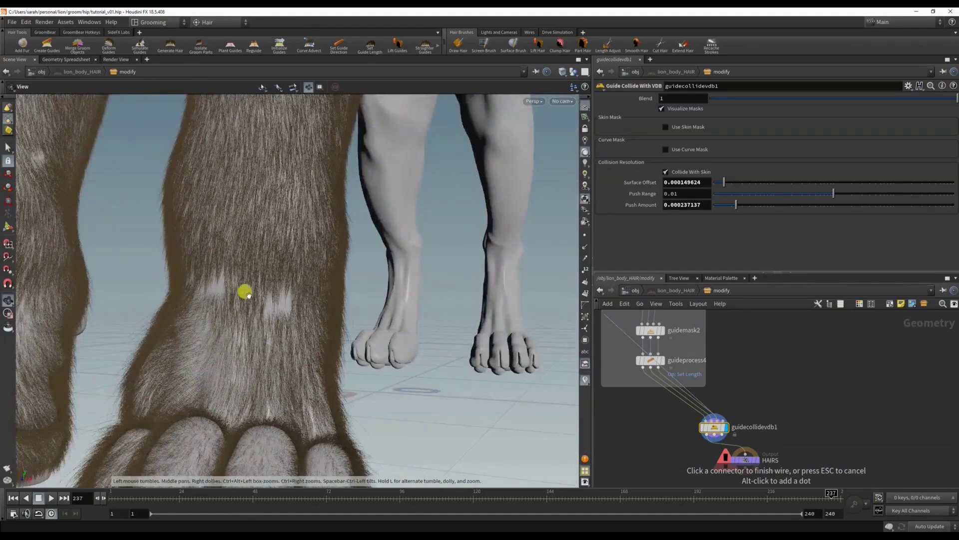
left_click(786, 408)
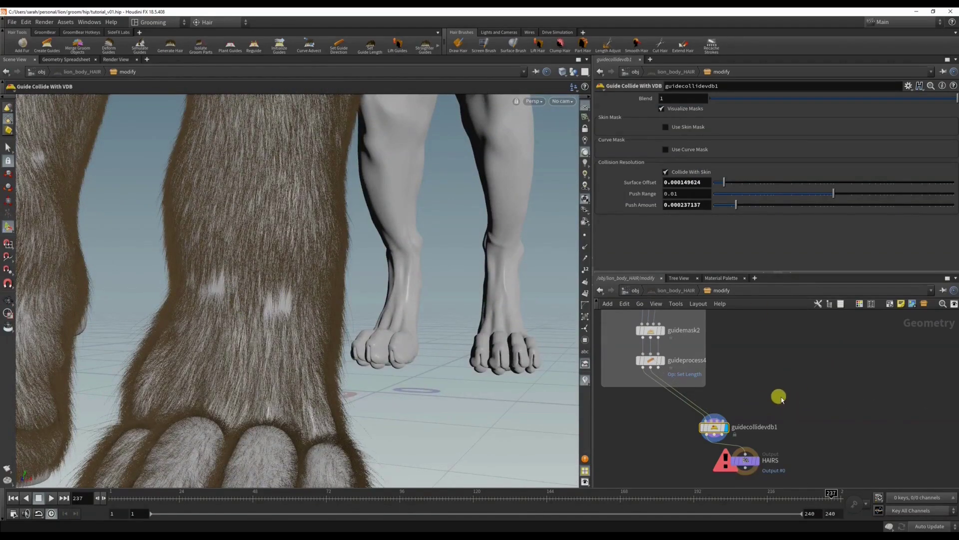
key("Delete")
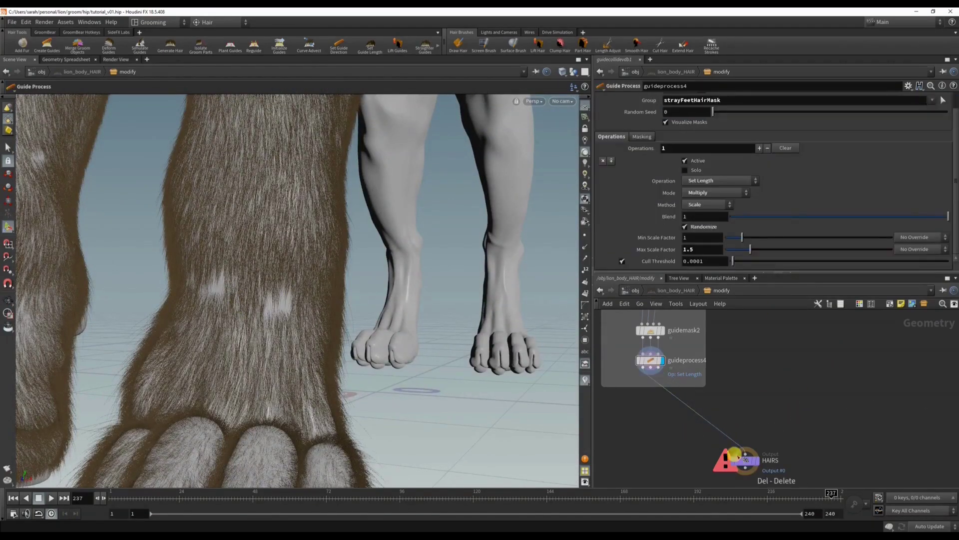
Move HAIRS directly below guideprocess4 and attach a Null node named OUT_body_HAIR to its output
left_click_drag(743, 459, 658, 453)
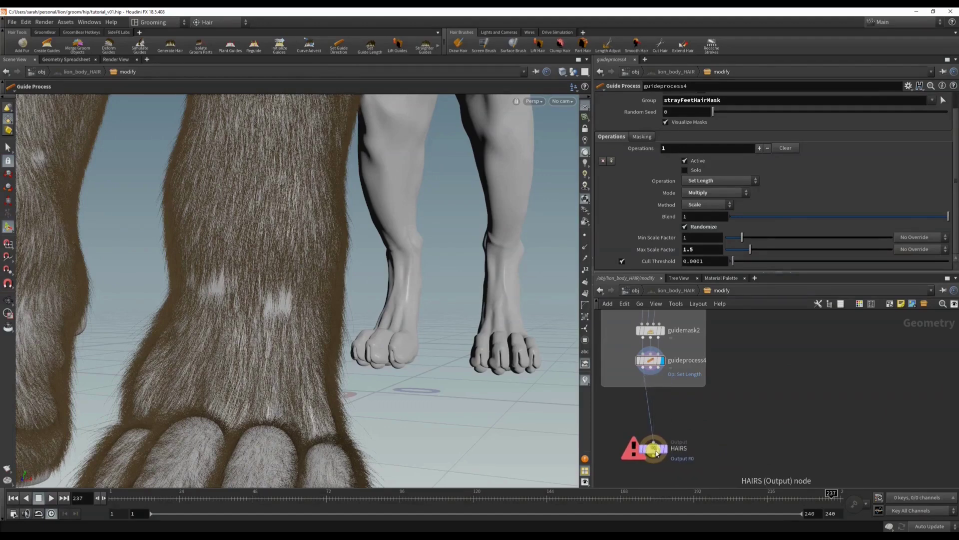
middle_click_drag(714, 440, 748, 395)
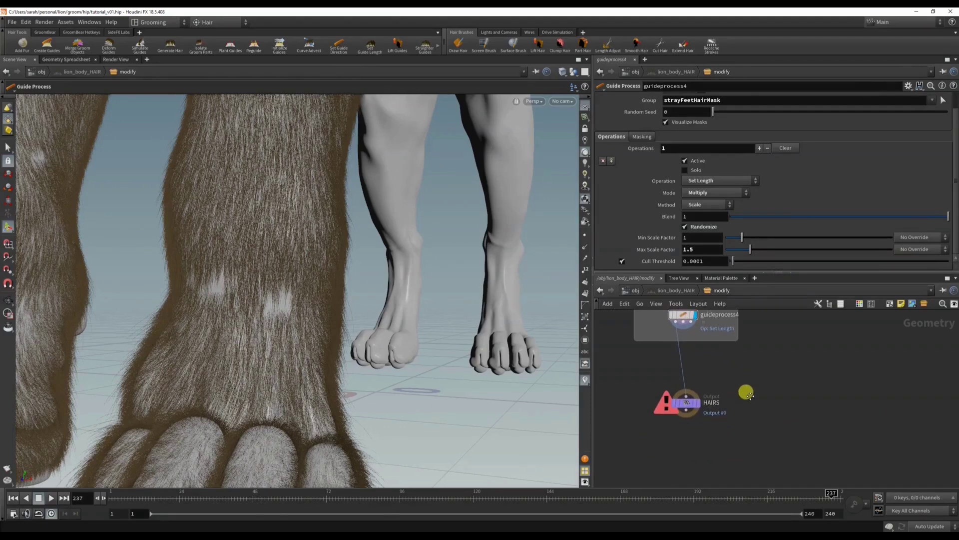
key("Tab")
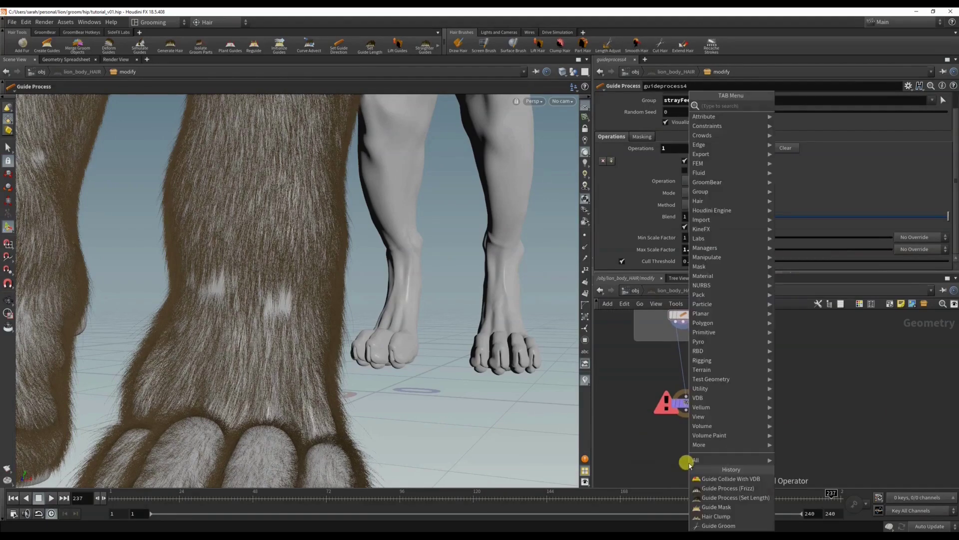
type("null")
key("Return")
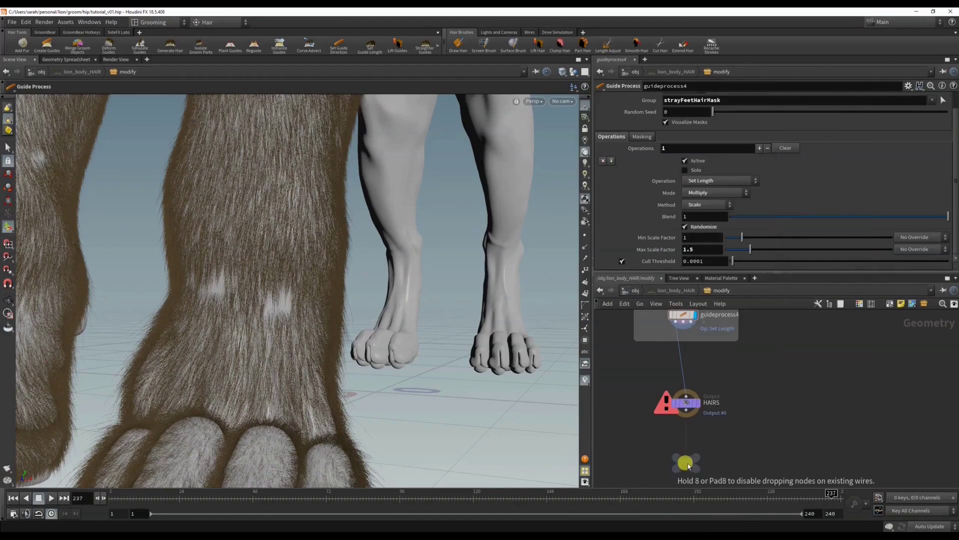
left_click(688, 466)
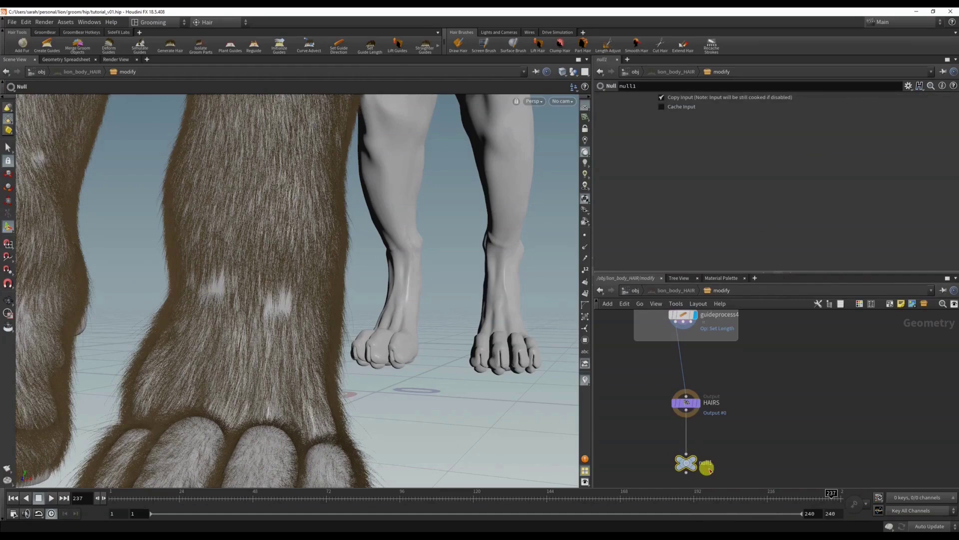
double_click(703, 460)
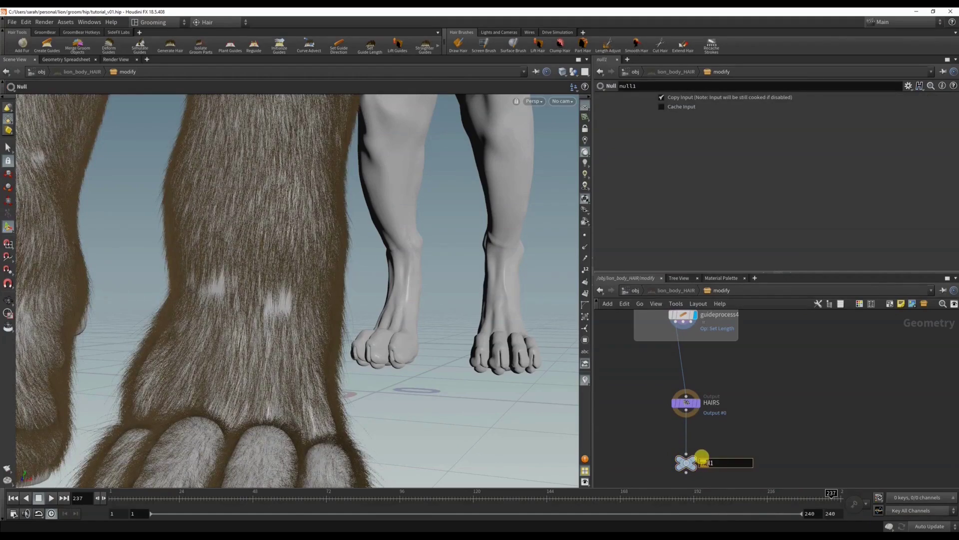
key("ctrl+a")
key("Return")
middle_click_drag(711, 457, 713, 429)
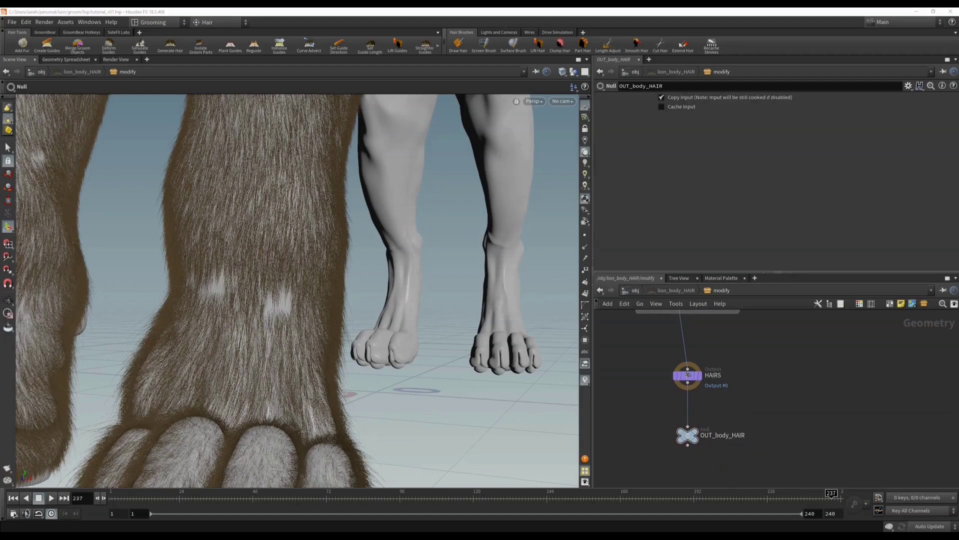
Return to the object level and select the lion_body_HAIR node to show its parameters
key("u")
left_click(735, 423)
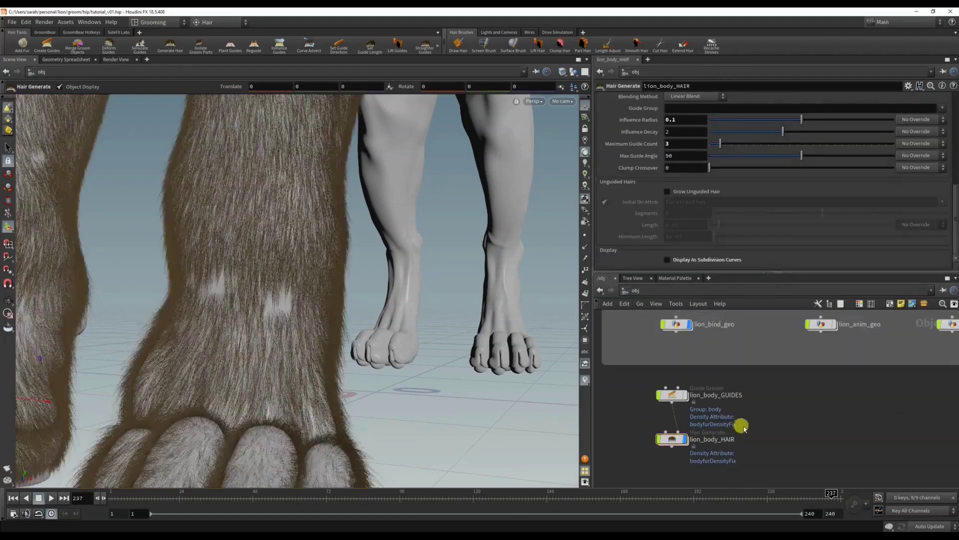
left_click(672, 440)
left_click(645, 456)
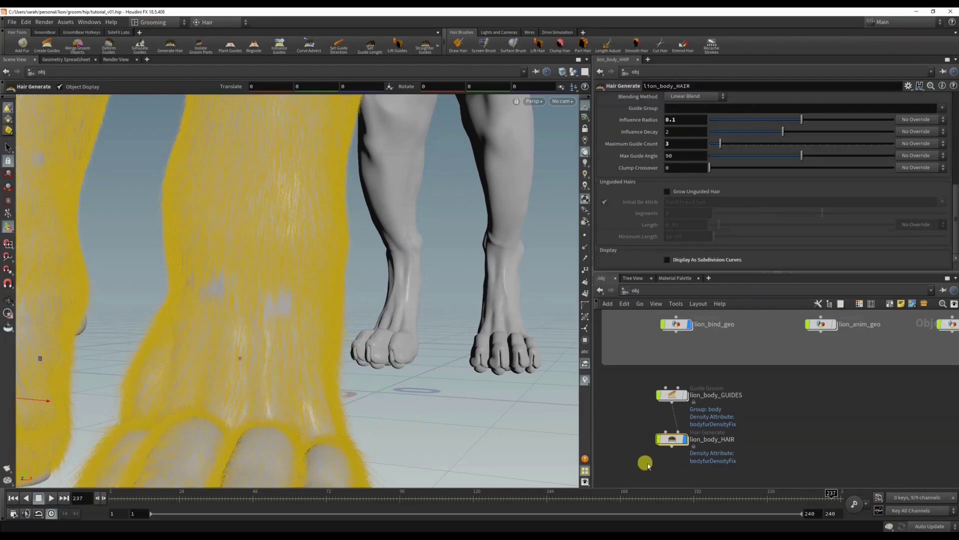
Try Grow Unguided Hair on lion_body_HAIR and check the bald patches on the front legs
left_click(667, 191)
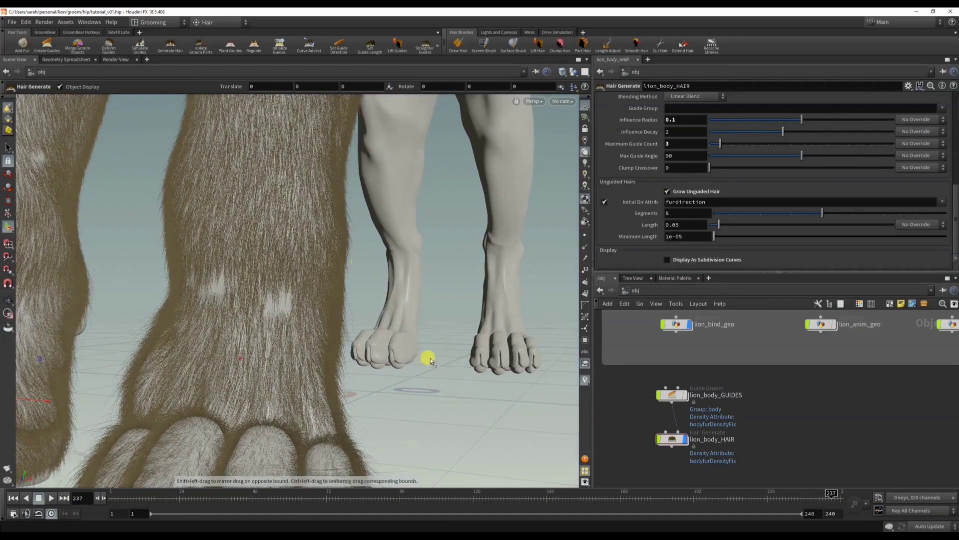
right_click_drag(431, 359, 361, 346, "alt")
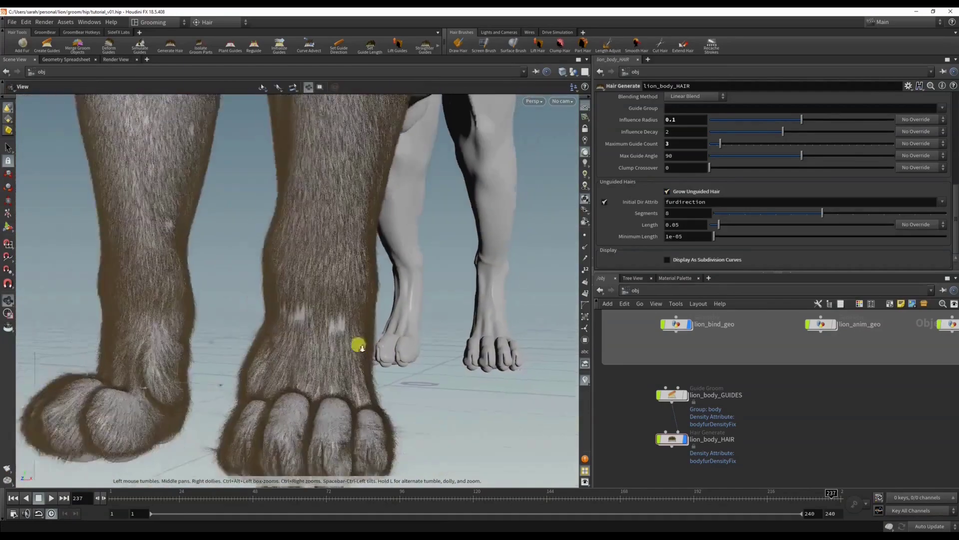
left_click_drag(359, 345, 278, 336)
Set lion_body_HAIR's Influence Radius to 0.2 and turn off Limit To Bounding Box
key("Return")
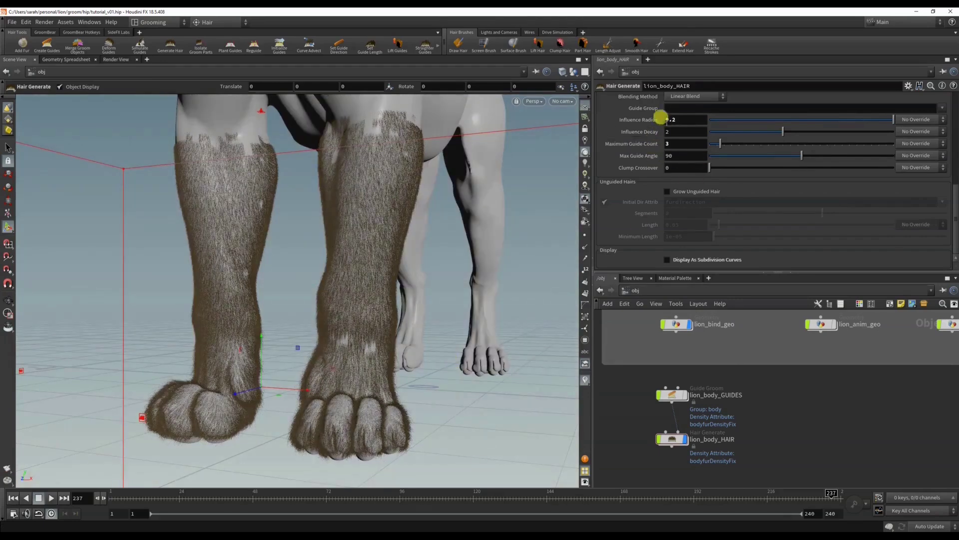
scroll(655, 135, "up", 3)
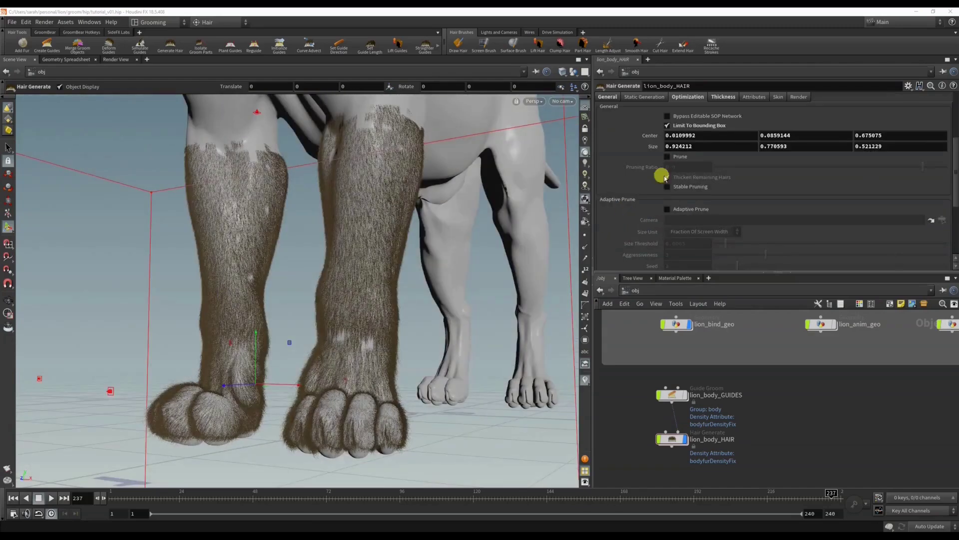
left_click(608, 96)
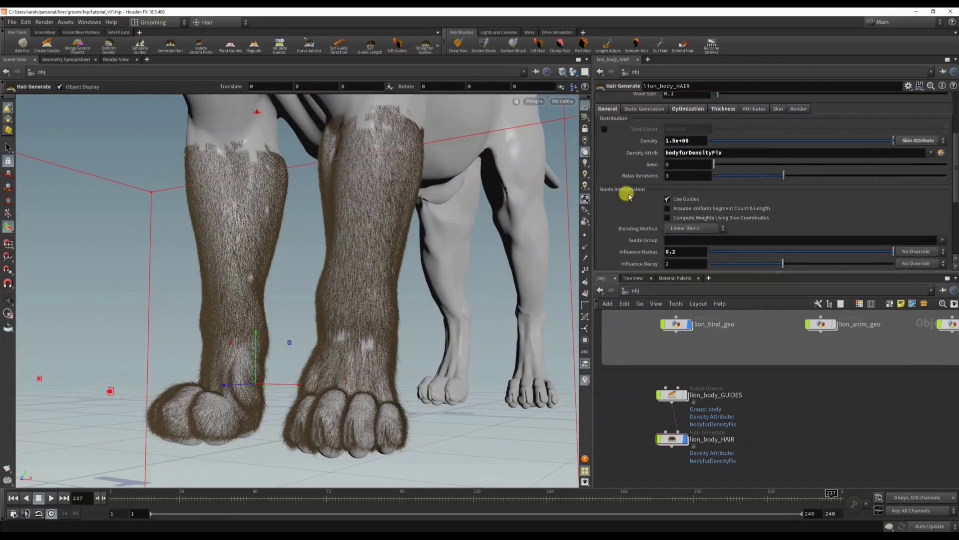
left_click(688, 109)
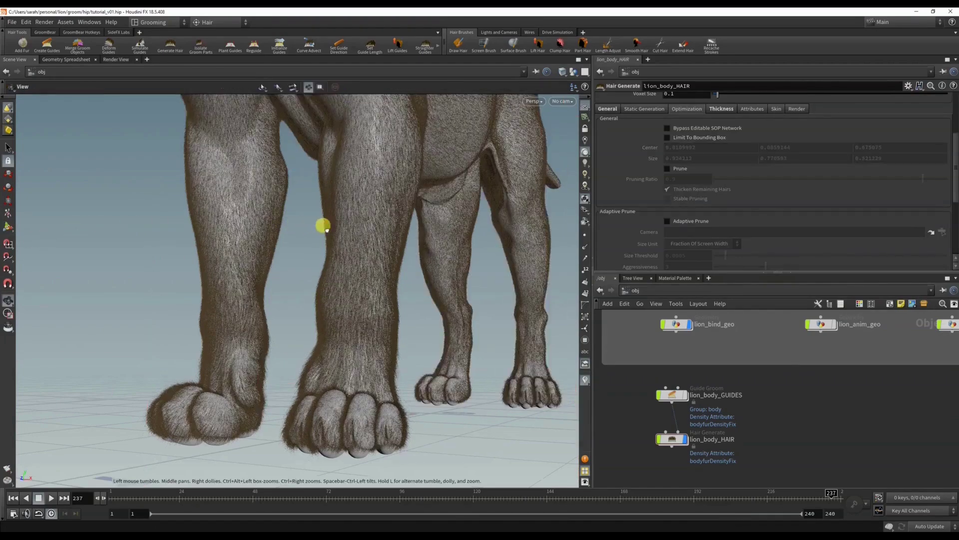
Examine the fur coverage on the lion's front legs, paws, shoulder and whole body from several angles
left_click_drag(325, 226, 462, 222, "alt")
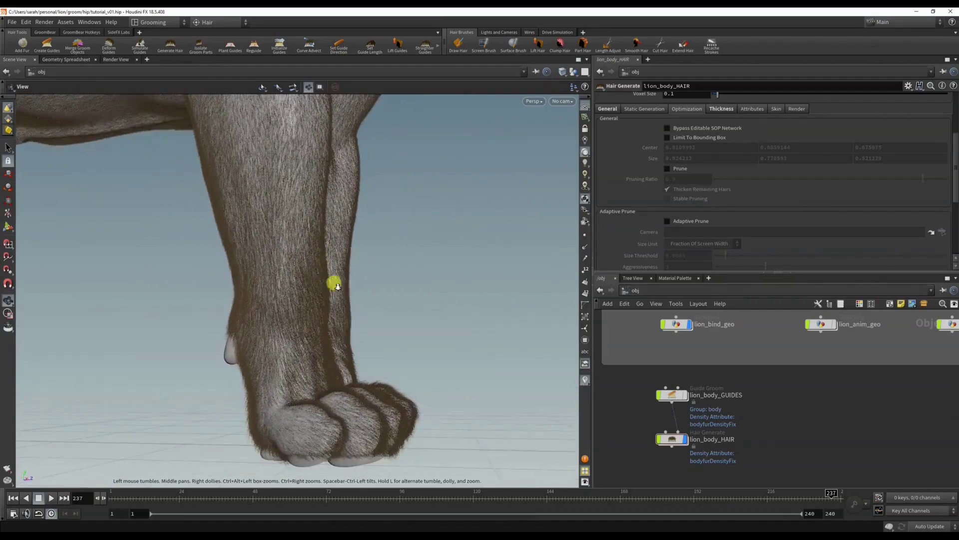
right_click_drag(333, 283, 359, 296, "alt")
left_click_drag(360, 295, 430, 334, "alt")
key("Escape")
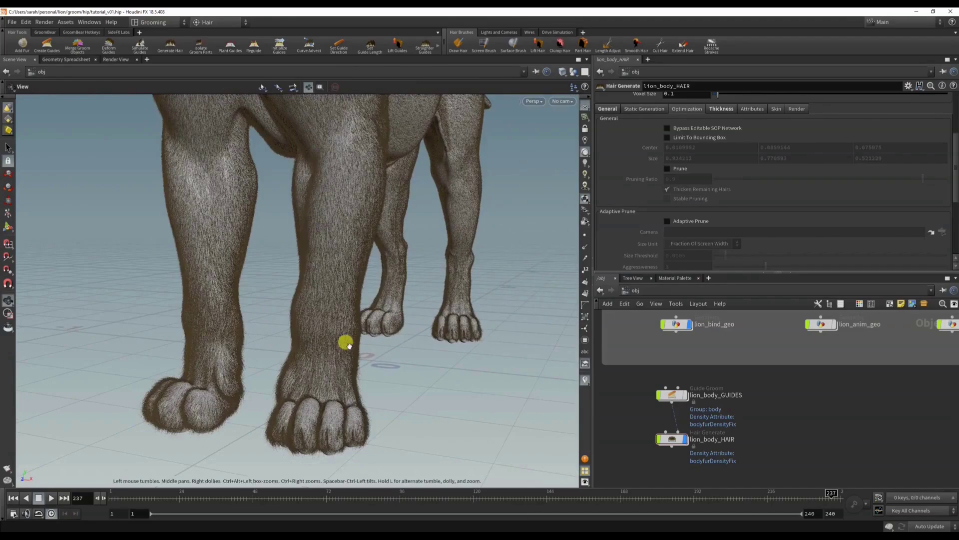
left_click_drag(343, 338, 334, 282)
middle_click_drag(337, 285, 339, 331)
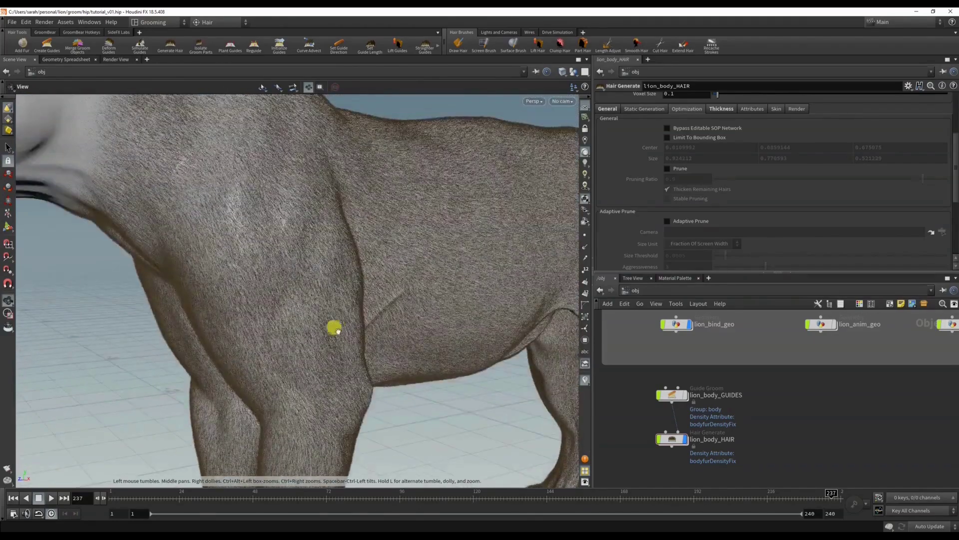
right_click_drag(324, 314, 208, 293)
middle_click_drag(339, 250, 342, 309)
right_click_drag(343, 309, 276, 319)
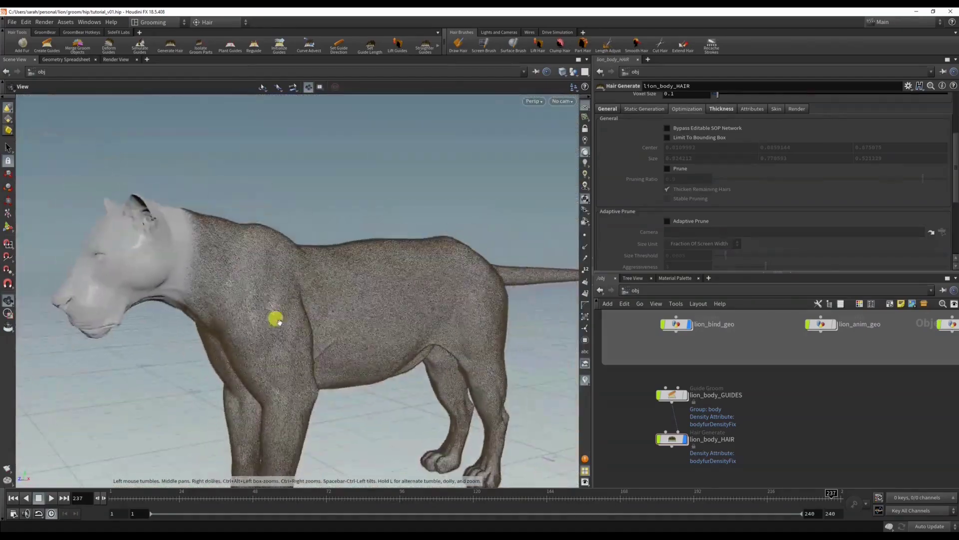
middle_click_drag(350, 293, 313, 210)
key("Return")
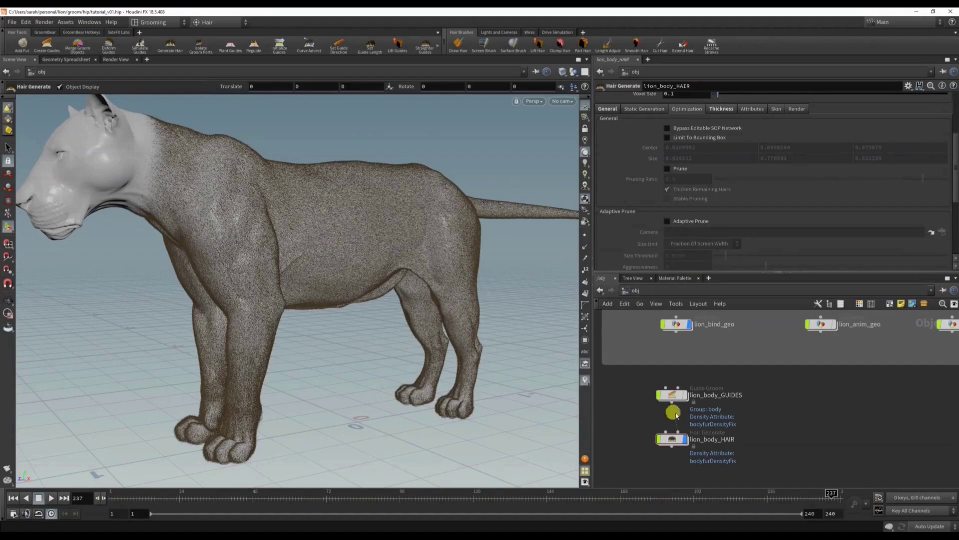
Nudge the lion_body_HAIR node slightly sideways beneath lion_body_GUIDES in the object network
left_click_drag(681, 440, 675, 442)
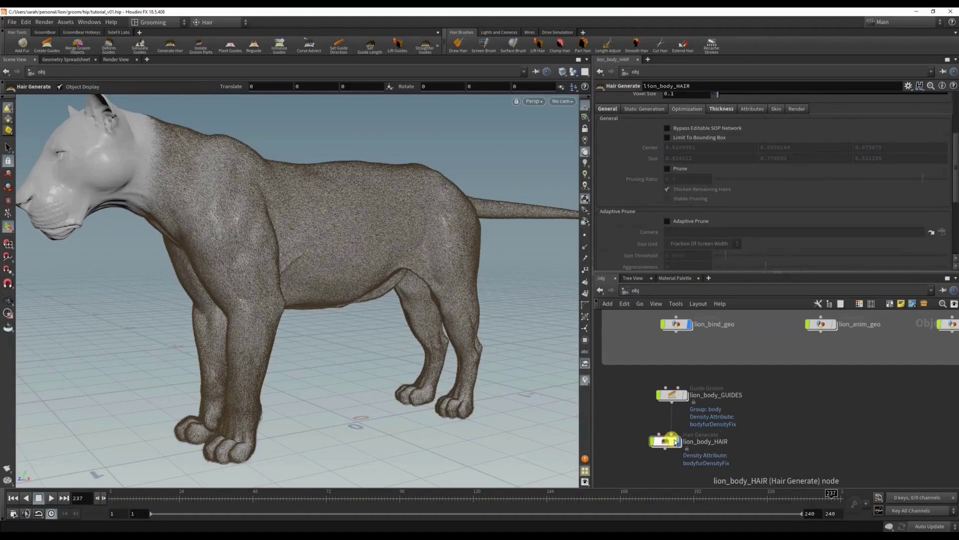
left_click(303, 373)
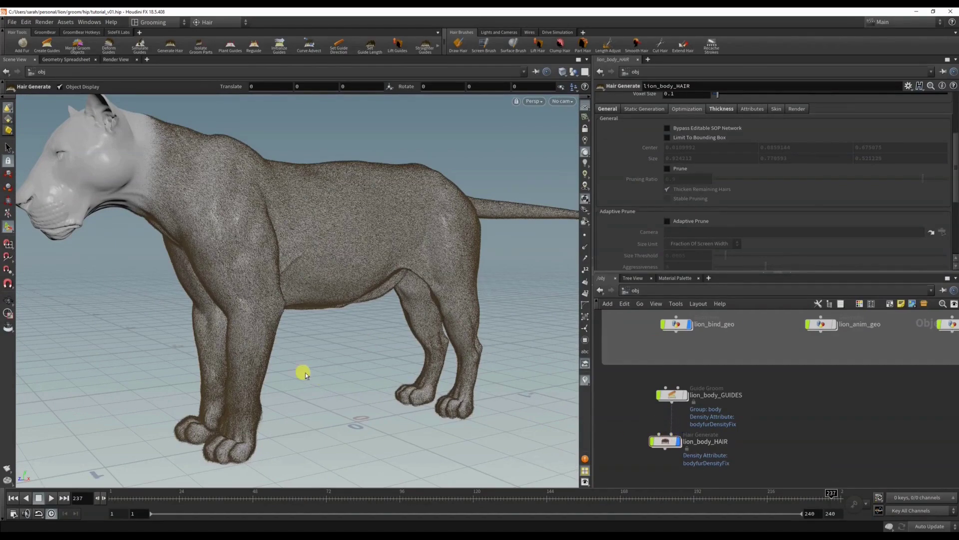